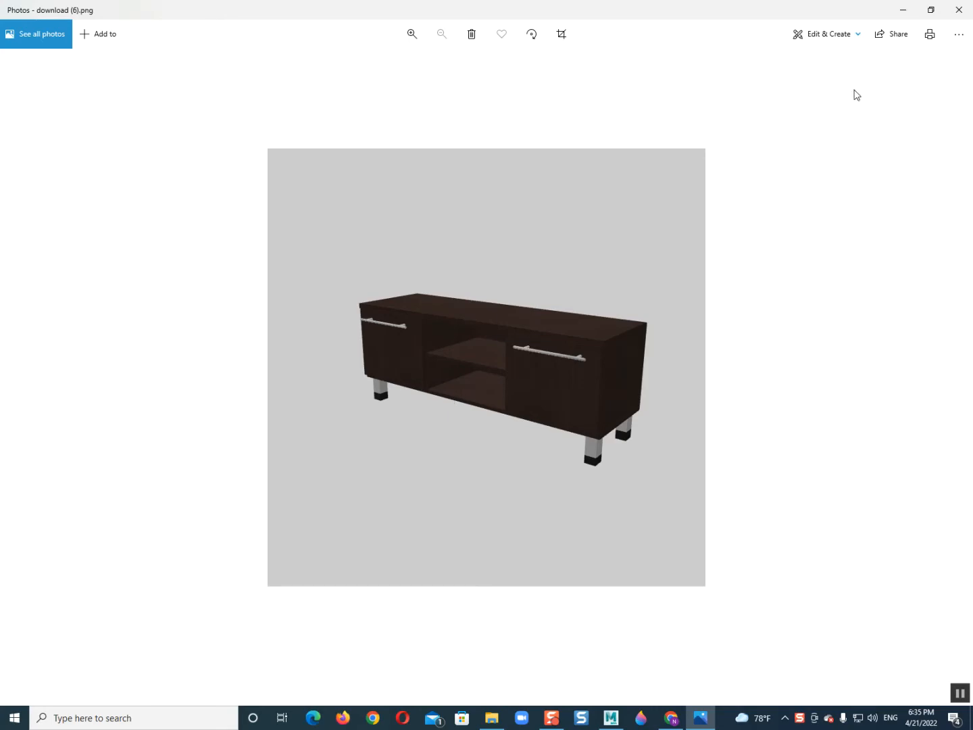
Step: Switch from the photo viewer to Maya and show the front view
{"action": "left_click", "coordinate": [902, 12]}
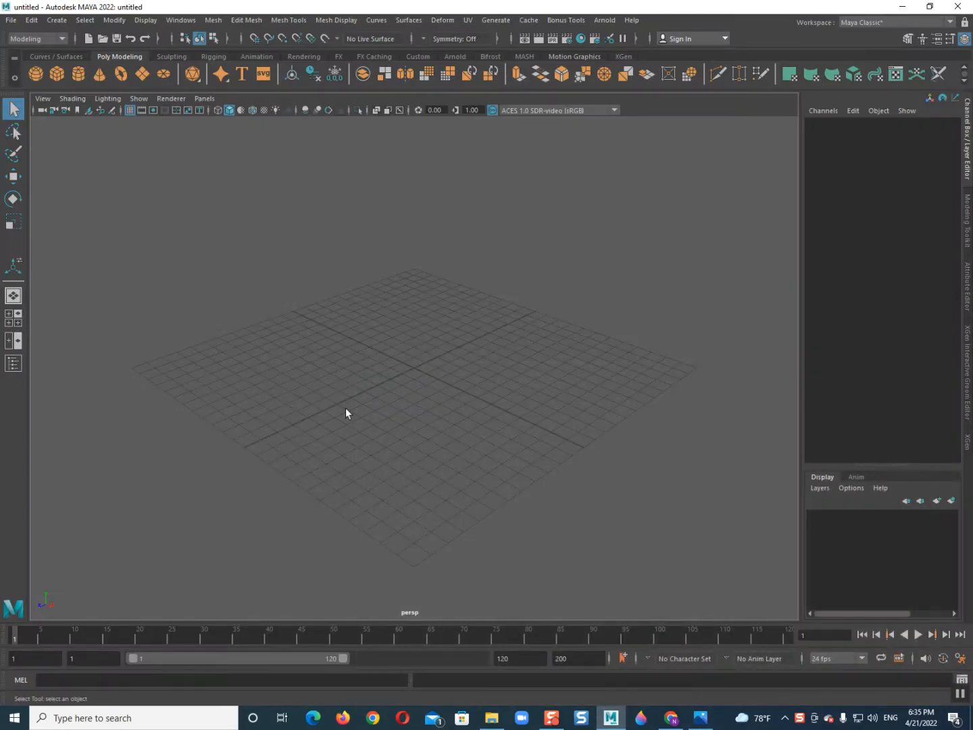
{"action": "key", "text": "space"}
{"action": "left_click_drag", "start_coordinate": [386, 343], "coordinate": [384, 367]}
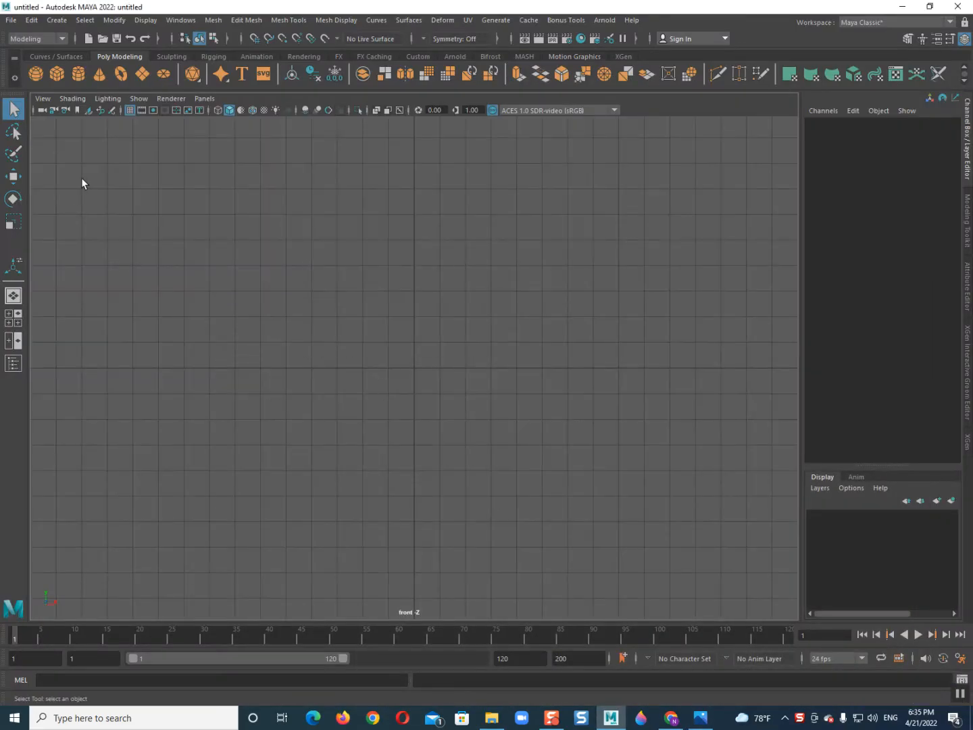
Step: Import download (6).png from the ref imagesss folder on the desktop as an image plane in the front view
{"action": "left_click", "coordinate": [94, 113]}
{"action": "left_click", "coordinate": [241, 193]}
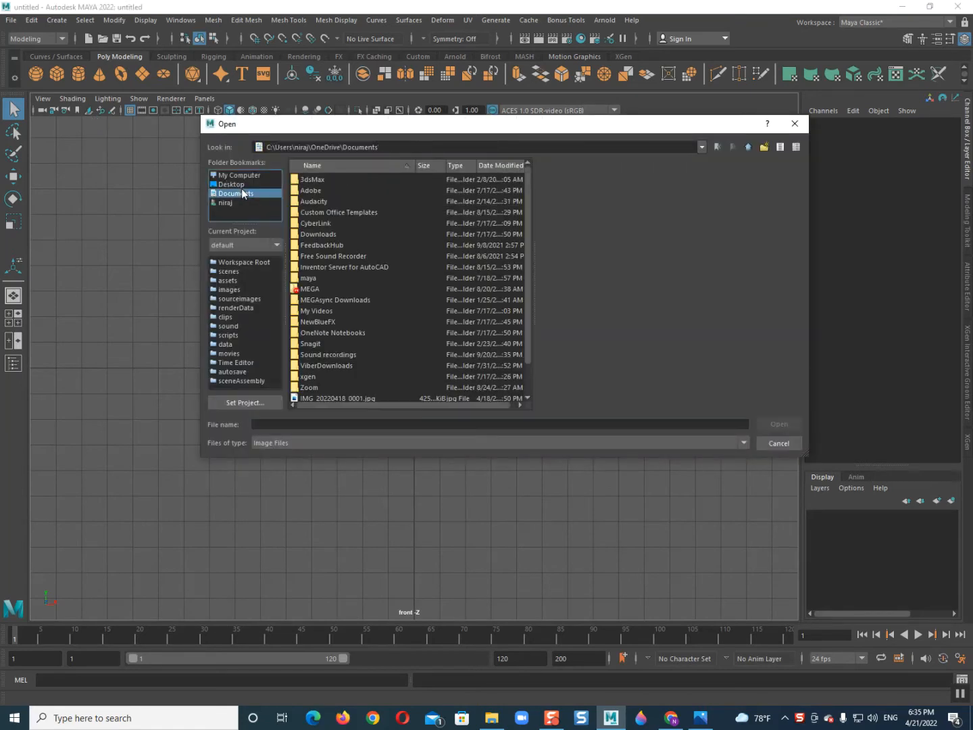
{"action": "left_click", "coordinate": [232, 184]}
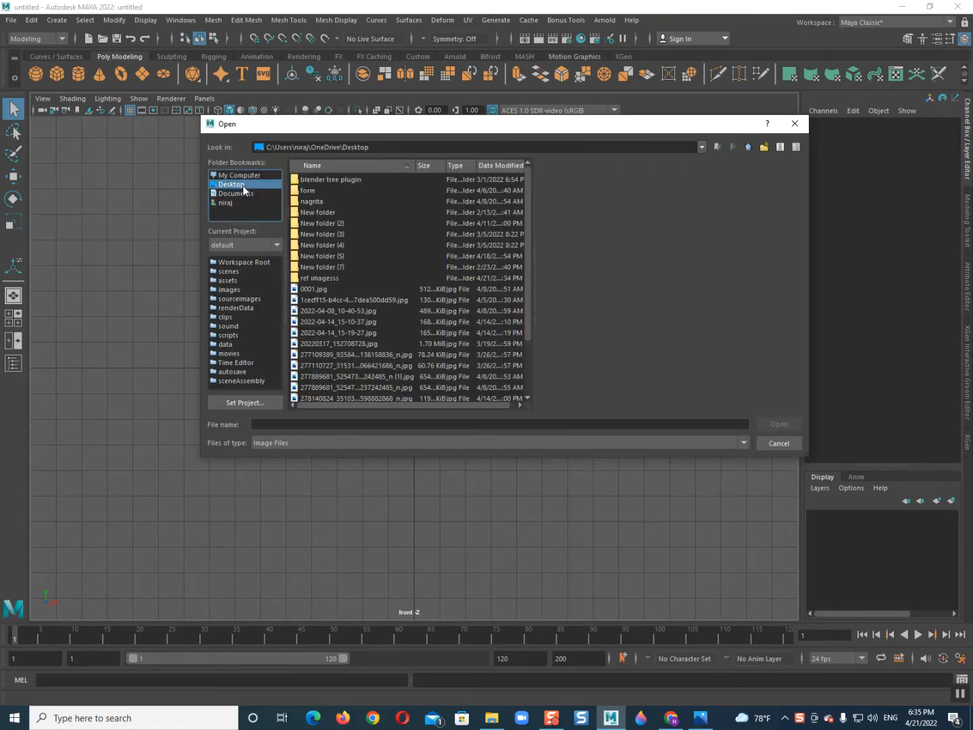
{"action": "double_click", "coordinate": [316, 278]}
{"action": "left_click", "coordinate": [314, 179]}
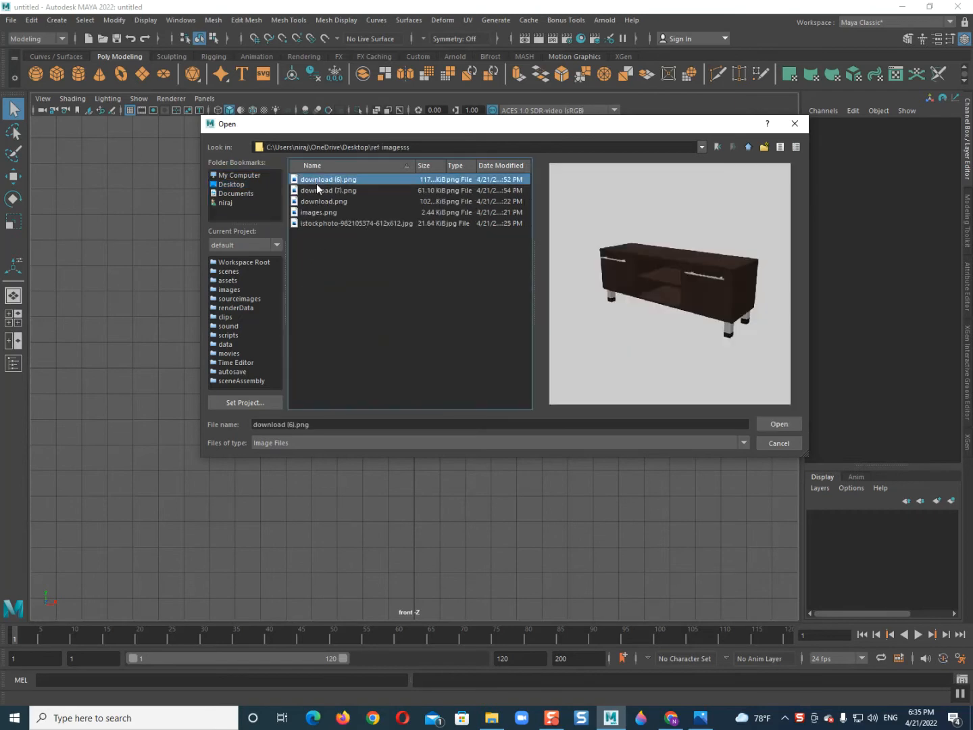
{"action": "key", "text": "Return"}
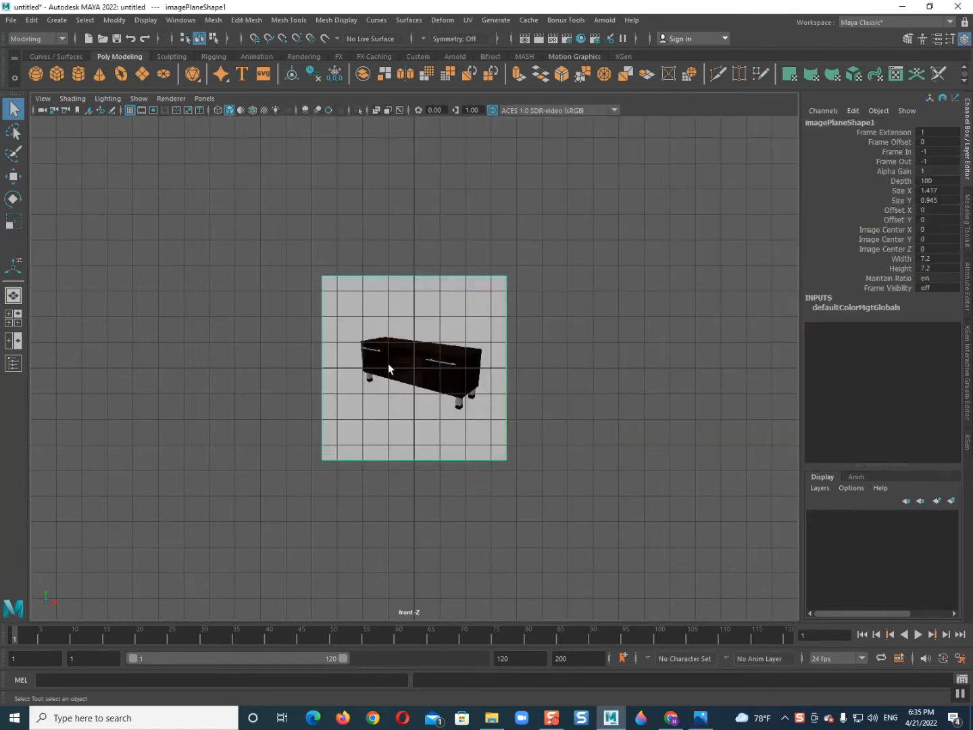
Step: Scale the image plane uniformly to about 2.686 and hide the grid in the front view
{"action": "key", "text": "r"}
{"action": "left_click_drag", "start_coordinate": [414, 368], "coordinate": [639, 375]}
{"action": "middle_click_drag", "start_coordinate": [467, 432], "coordinate": [471, 418], "text": "alt"}
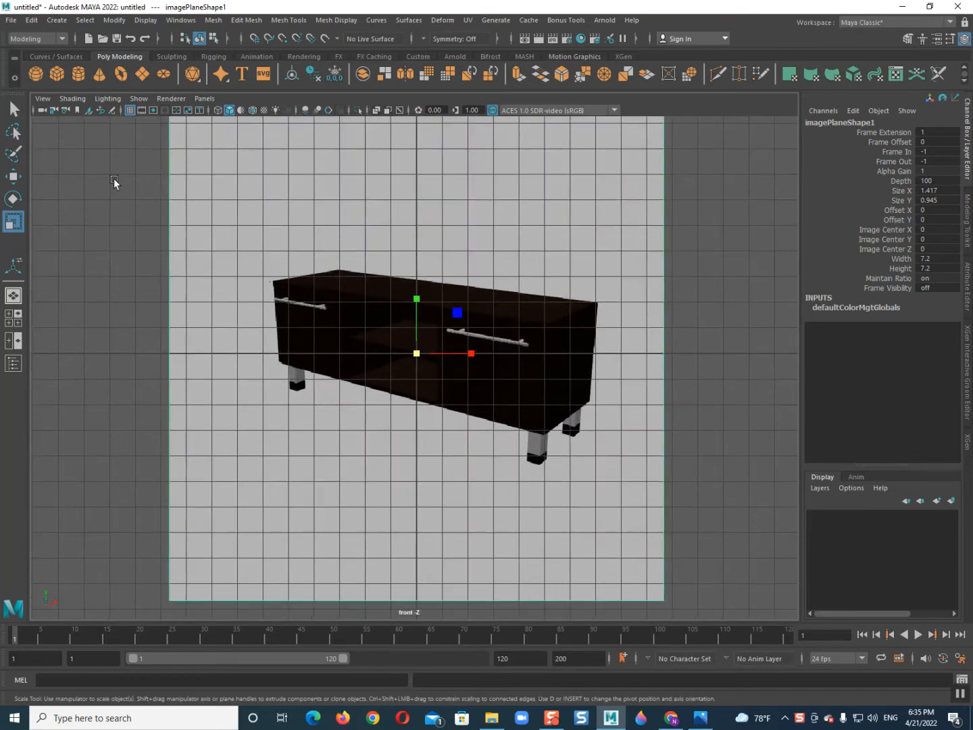
{"action": "left_click", "coordinate": [130, 110]}
Step: Select the image plane and try its Color Gain, leaving it at the maximum
{"action": "left_click_drag", "start_coordinate": [311, 321], "coordinate": [548, 375]}
{"action": "left_click", "coordinate": [968, 291]}
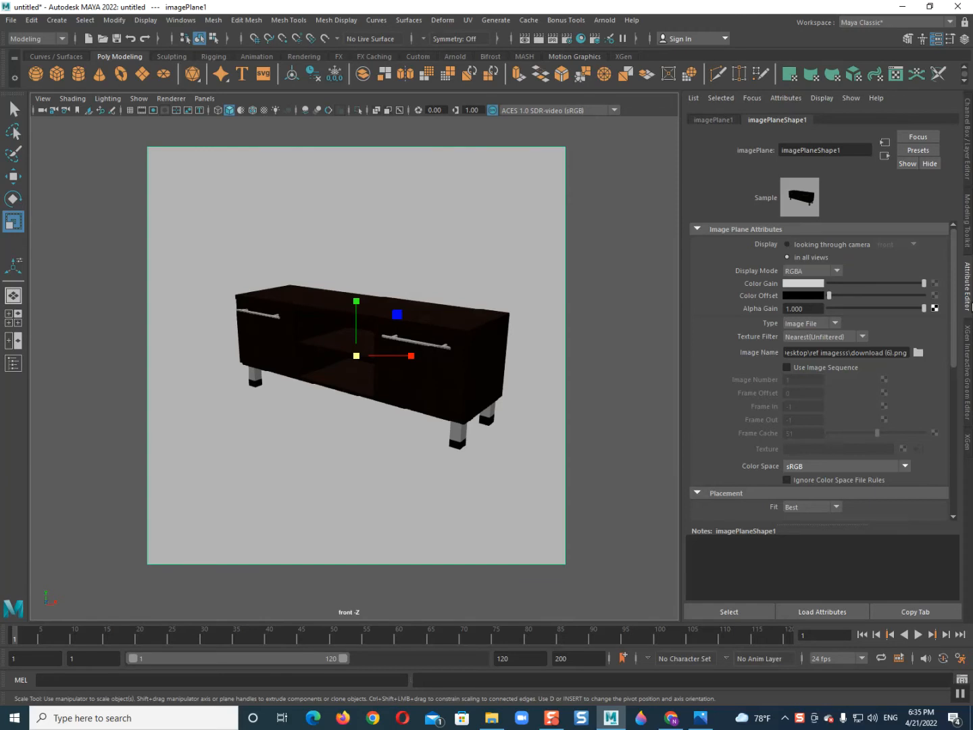
{"action": "left_click_drag", "start_coordinate": [870, 283], "coordinate": [923, 284]}
{"action": "left_click", "coordinate": [969, 285]}
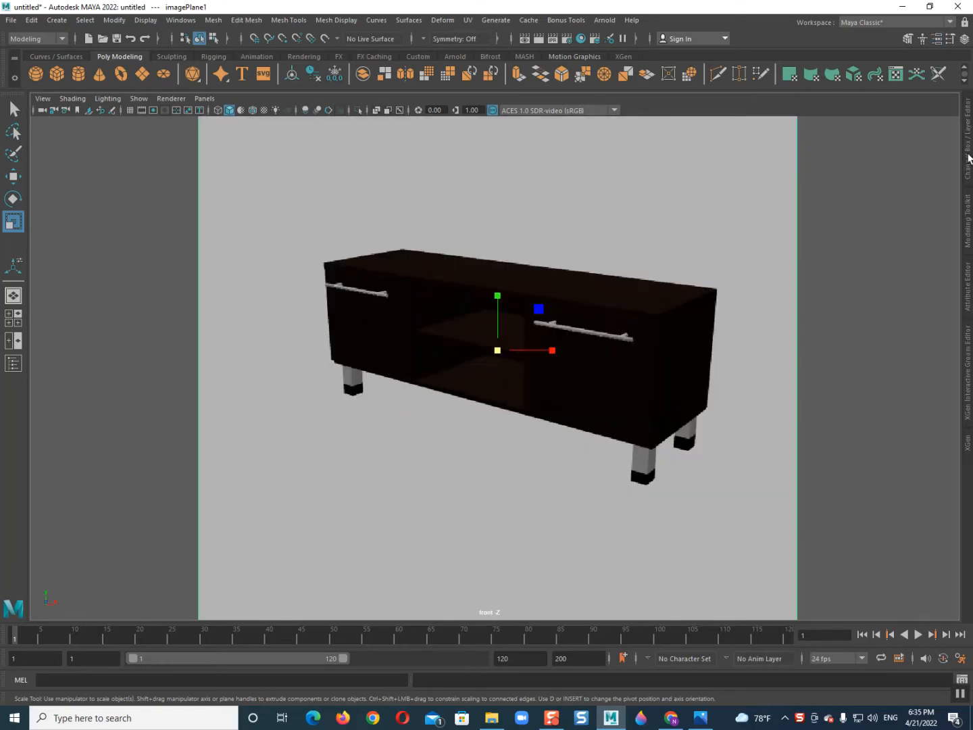
Step: Create a display layer from the selected image plane and set the layer to Reference
{"action": "left_click", "coordinate": [968, 158]}
{"action": "left_click", "coordinate": [950, 499]}
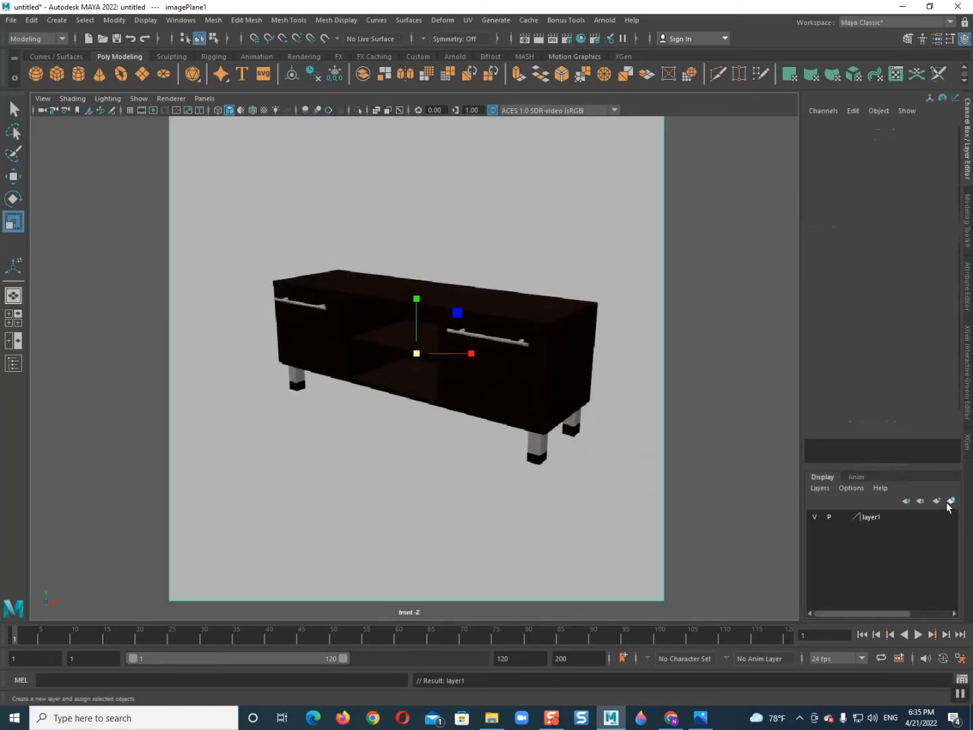
{"action": "left_click", "coordinate": [842, 517]}
{"action": "left_click", "coordinate": [843, 517]}
{"action": "left_click", "coordinate": [362, 397]}
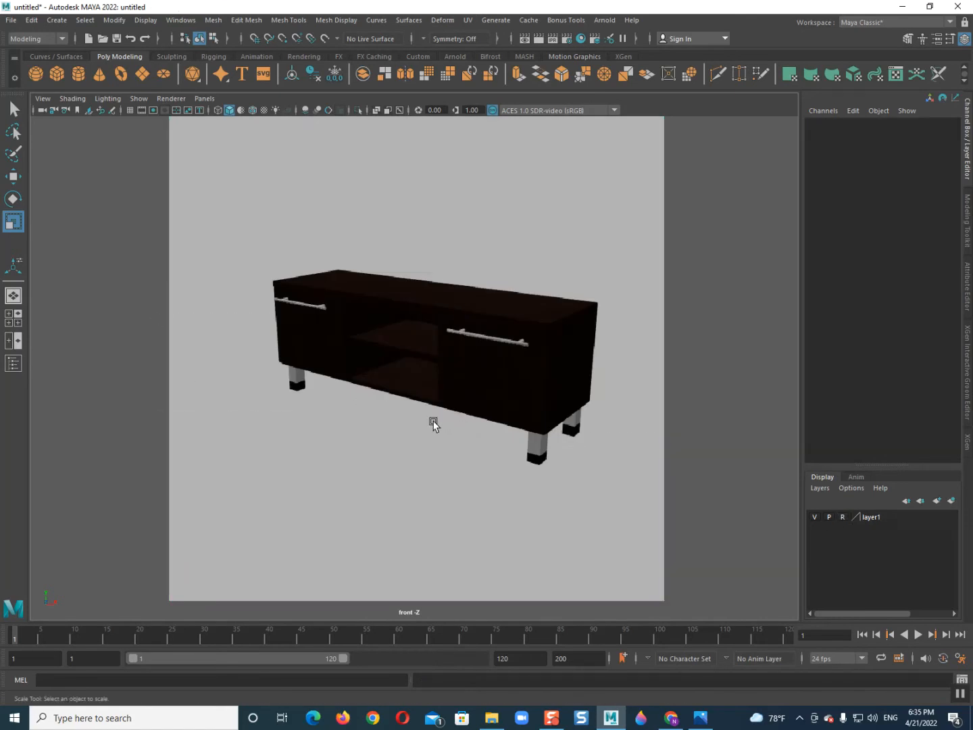
Step: Switch to the perspective view and show its grid
{"action": "scroll", "coordinate": [434, 422], "scroll_direction": "down", "scroll_amount": 1}
{"action": "key", "text": "space"}
{"action": "left_click_drag", "start_coordinate": [434, 422], "coordinate": [420, 342]}
{"action": "left_click_drag", "start_coordinate": [440, 444], "coordinate": [460, 472], "text": "alt"}
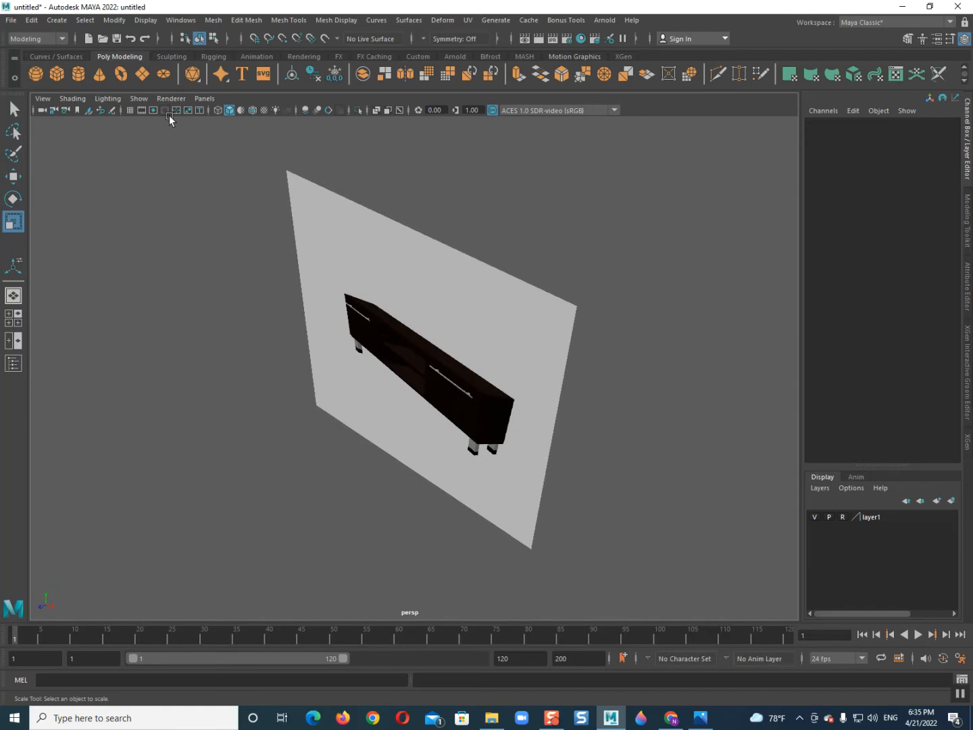
{"action": "left_click", "coordinate": [131, 110]}
{"action": "left_click_drag", "start_coordinate": [466, 419], "coordinate": [659, 460], "text": "alt"}
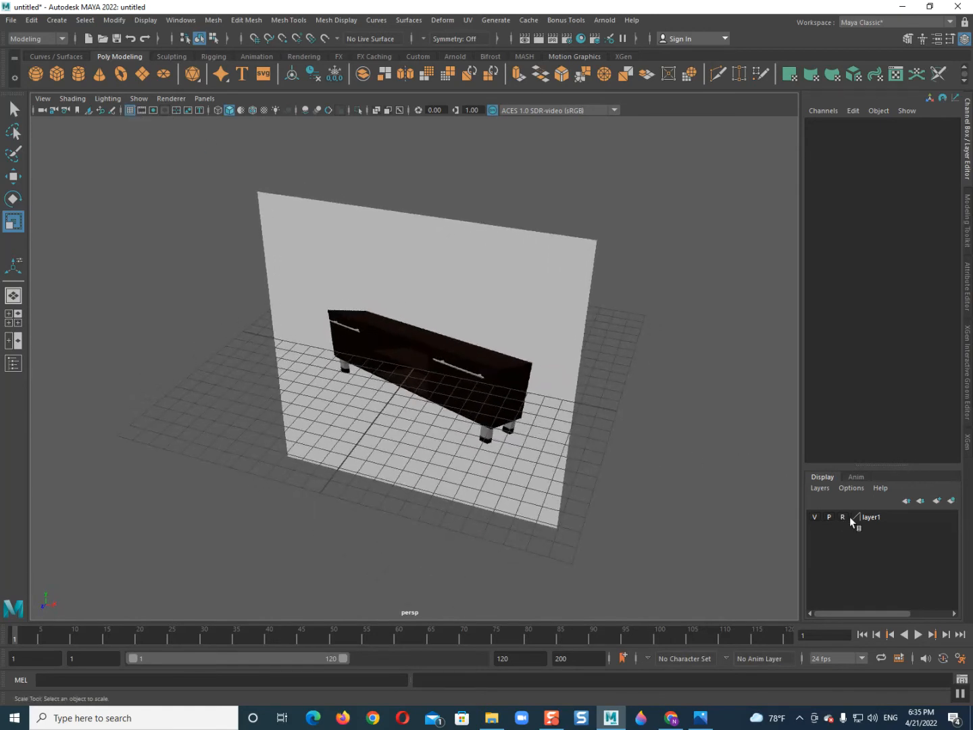
Step: With layer1 unlocked, move the image plane up to about Y 4.526 and back to about Z -12.847
{"action": "left_click", "coordinate": [342, 290]}
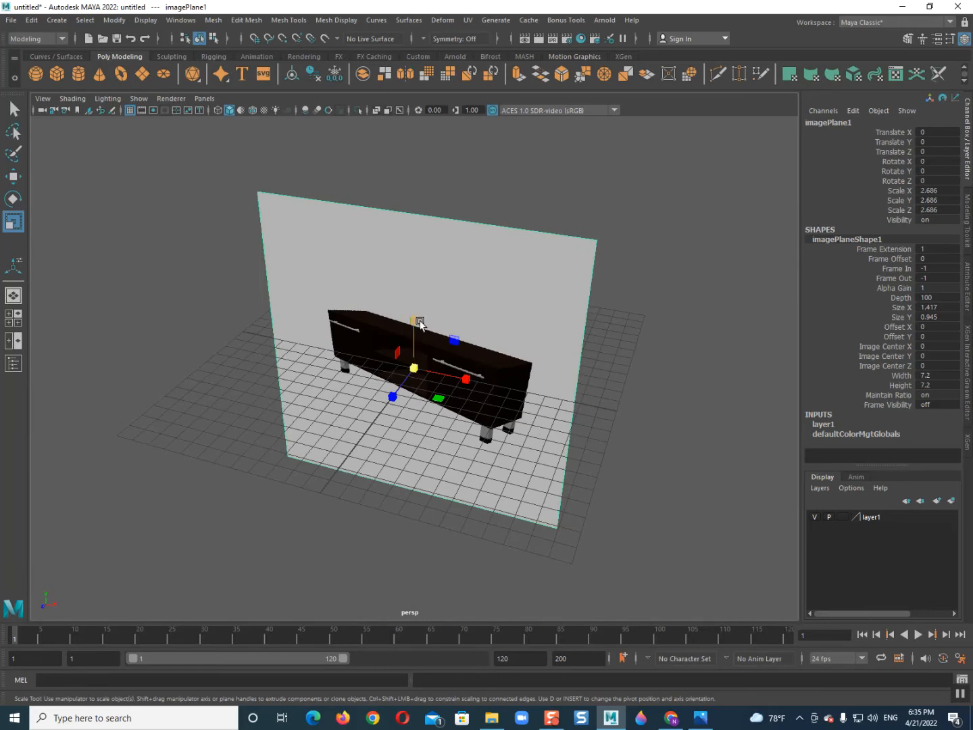
{"action": "key", "text": "w"}
{"action": "left_click_drag", "start_coordinate": [414, 323], "coordinate": [417, 248]}
{"action": "left_click_drag", "start_coordinate": [394, 320], "coordinate": [464, 244]}
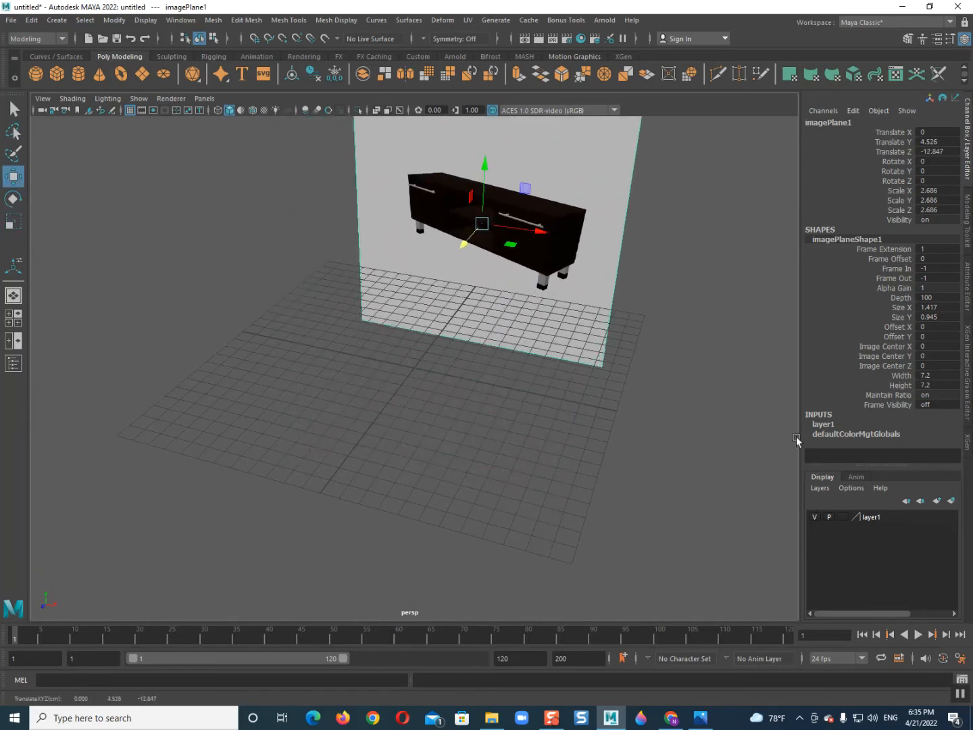
Step: Set layer1 back to Reference to lock the image plane
{"action": "left_click", "coordinate": [843, 516]}
{"action": "left_click", "coordinate": [843, 517]}
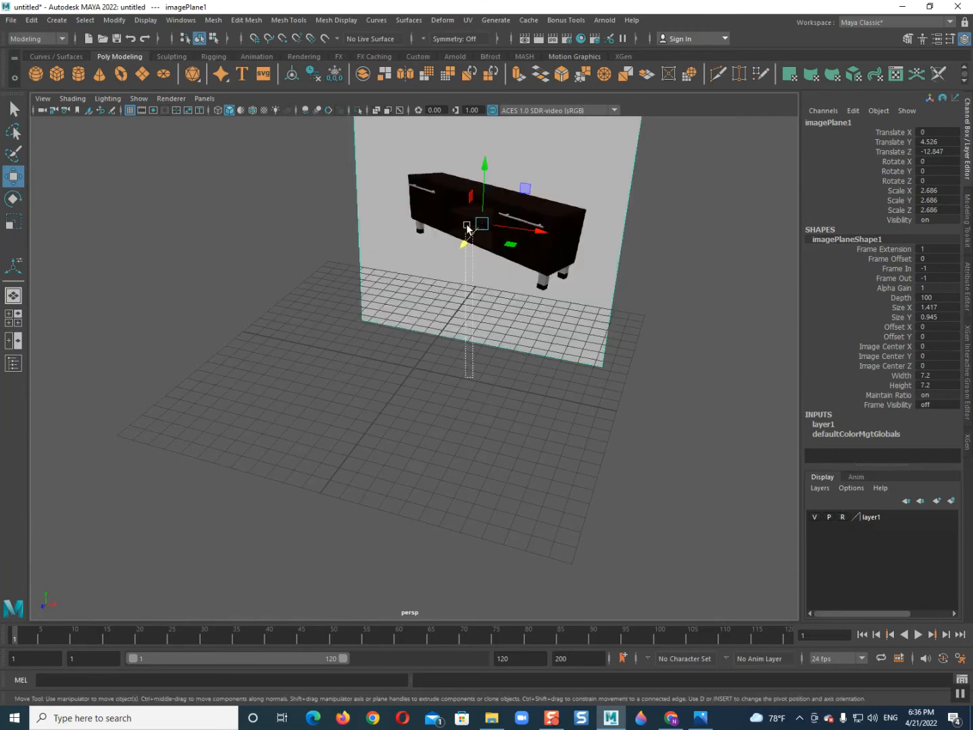
{"action": "left_click", "coordinate": [342, 313]}
Step: Create a polygon cube in the top view, about 11.237 wide, 8.339 deep and 6.808 high, and return to the perspective view
{"action": "left_click_drag", "start_coordinate": [279, 538], "coordinate": [302, 349], "text": "alt"}
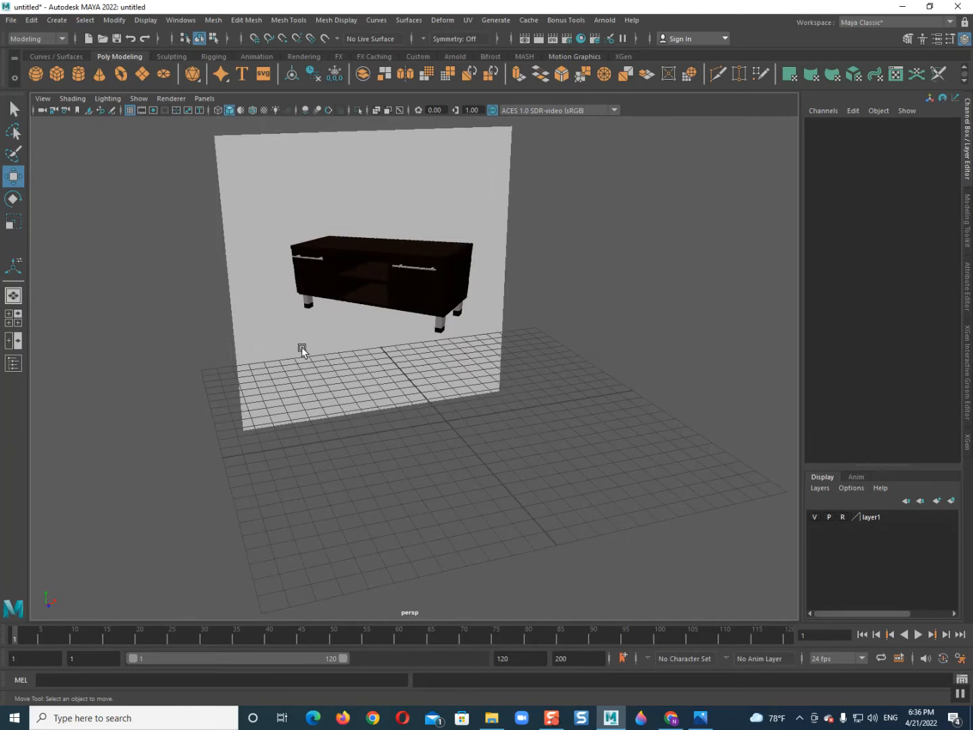
{"action": "left_click_drag", "start_coordinate": [377, 383], "coordinate": [403, 430], "text": "alt"}
{"action": "key", "text": "space"}
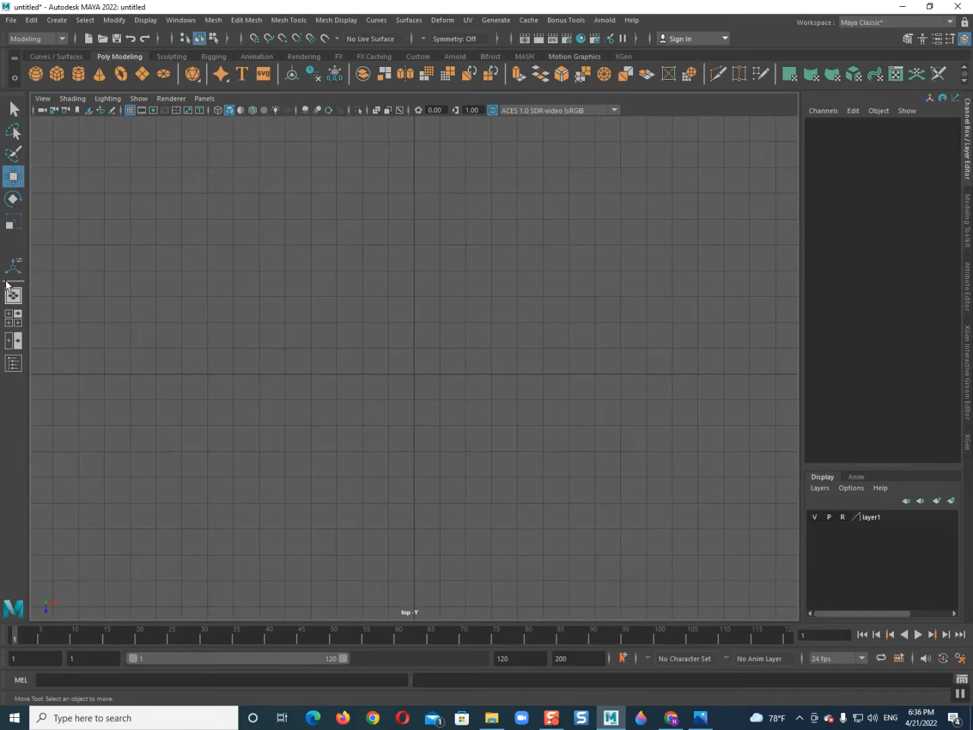
{"action": "right_click_drag", "start_coordinate": [449, 316], "coordinate": [423, 362], "text": "shift"}
{"action": "left_click_drag", "start_coordinate": [273, 246], "coordinate": [563, 461]}
{"action": "left_click_drag", "start_coordinate": [497, 349], "coordinate": [479, 230]}
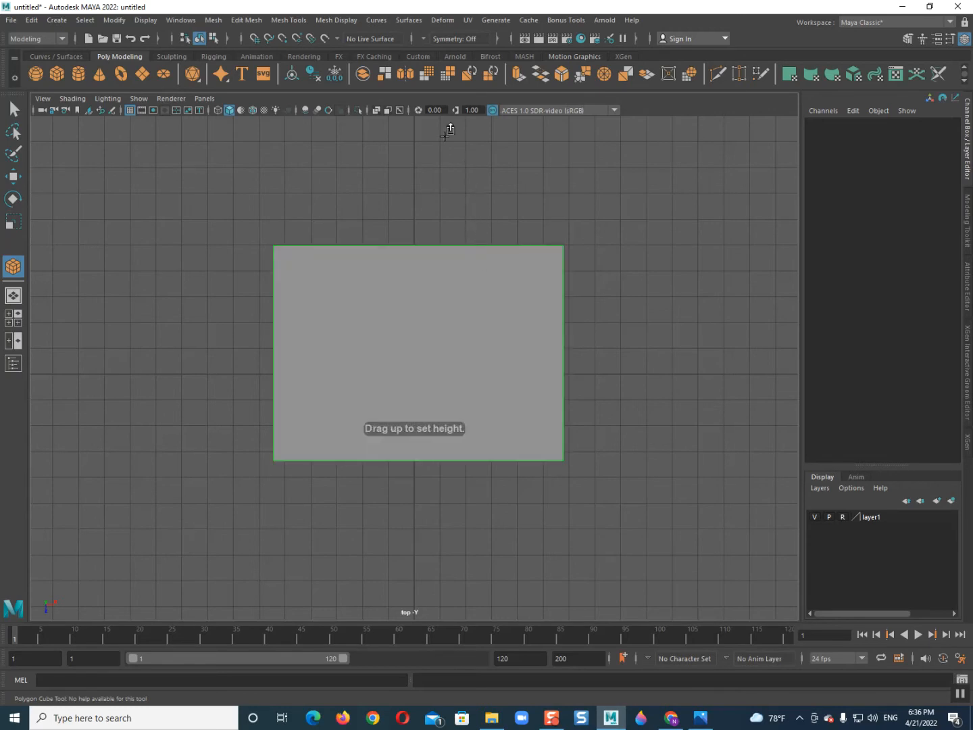
{"action": "left_click_drag", "start_coordinate": [453, 151], "coordinate": [452, 151]}
{"action": "key", "text": "space"}
{"action": "key", "text": "space"}
{"action": "left_click_drag", "start_coordinate": [431, 403], "coordinate": [517, 487], "text": "alt"}
{"action": "key", "text": "r"}
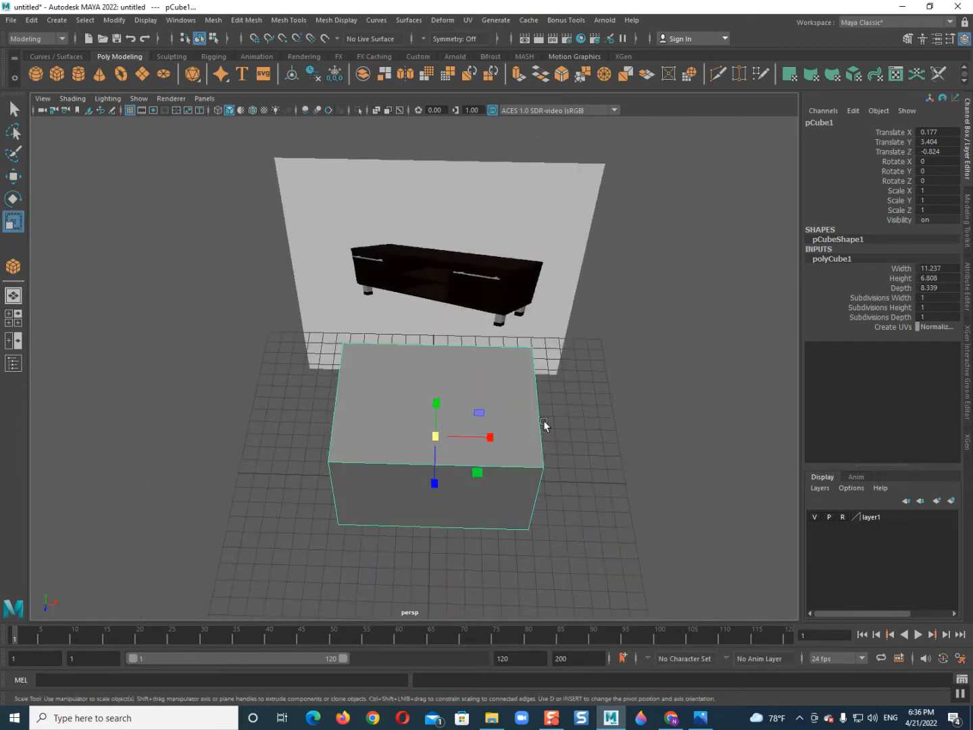
{"action": "left_click_drag", "start_coordinate": [437, 405], "coordinate": [448, 374]}
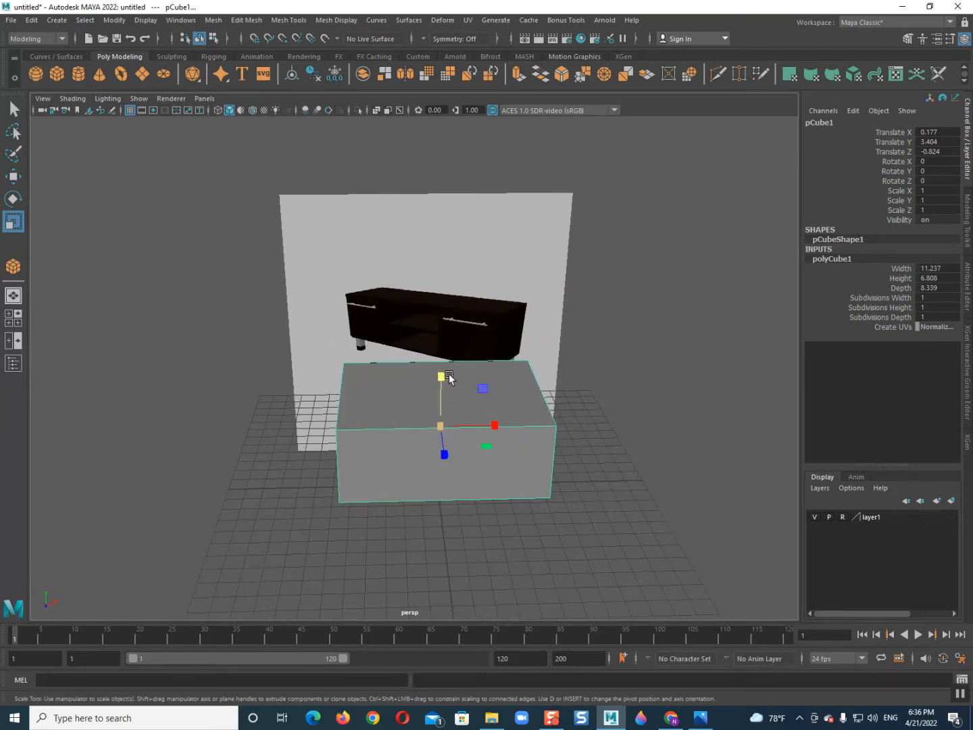
{"action": "key", "text": "ctrl+z"}
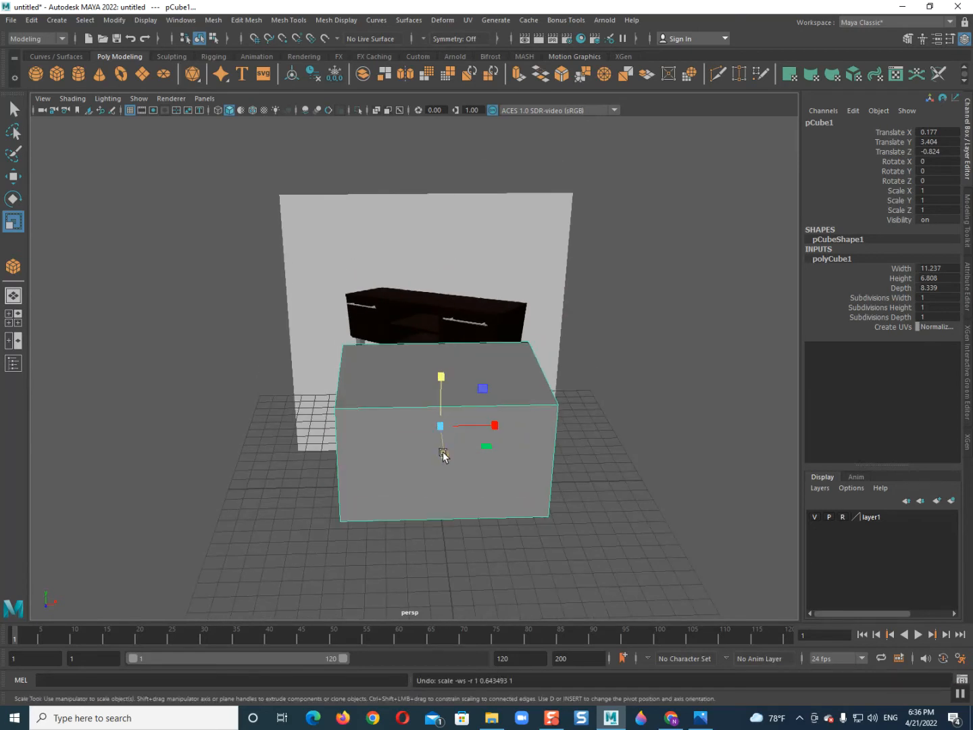
Step: Stretch the cube into a long, low cabinet body and duplicate it at 0.371 scale on its front face
{"action": "left_click_drag", "start_coordinate": [442, 398], "coordinate": [244, 436]}
{"action": "key", "text": "w"}
{"action": "right_click_drag", "start_coordinate": [244, 437], "coordinate": [388, 460], "text": "alt"}
{"action": "left_click_drag", "start_coordinate": [388, 460], "coordinate": [482, 489], "text": "alt"}
{"action": "right_click_drag", "start_coordinate": [483, 489], "coordinate": [456, 471], "text": "alt"}
{"action": "mouse_move", "coordinate": [457, 472]}
{"action": "left_mouse_down", "text": "alt"}
{"action": "mouse_move", "coordinate": [438, 466]}
{"action": "mouse_move", "coordinate": [410, 496]}
{"action": "mouse_move", "coordinate": [369, 453]}
{"action": "mouse_move", "coordinate": [295, 448]}
{"action": "mouse_move", "coordinate": [307, 452]}
{"action": "left_mouse_up", "text": "alt"}
{"action": "key", "text": "r"}
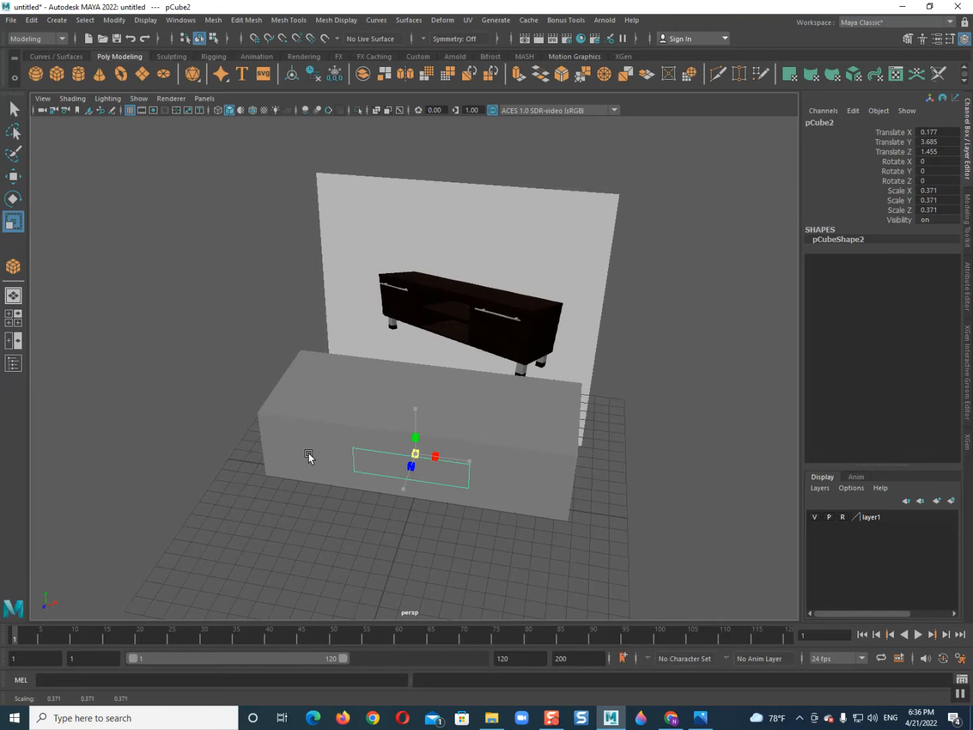
Step: Raise the small front box to about Y 4.972, just below the cabinet's top edge, with wireframe on shaded turned on
{"action": "key", "text": "w"}
{"action": "left_click_drag", "start_coordinate": [410, 406], "coordinate": [412, 390]}
{"action": "left_click_drag", "start_coordinate": [400, 435], "coordinate": [408, 406], "text": "alt"}
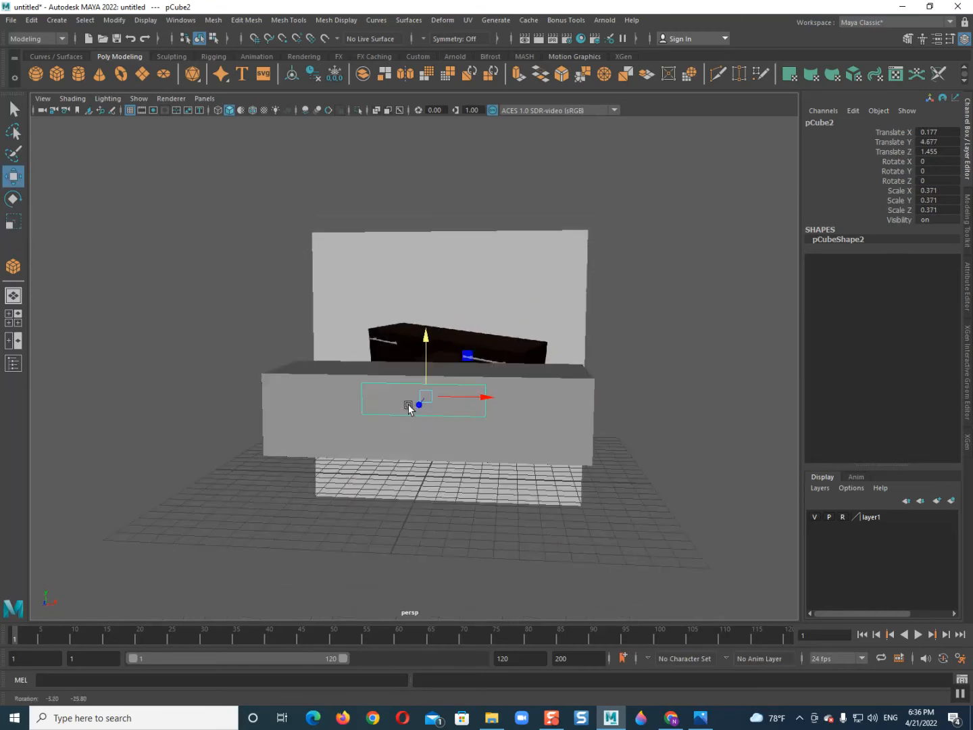
{"action": "left_click", "coordinate": [252, 111]}
{"action": "mouse_move", "coordinate": [419, 446]}
{"action": "left_mouse_down", "text": "alt"}
{"action": "mouse_move", "coordinate": [440, 474]}
{"action": "mouse_move", "coordinate": [491, 484]}
{"action": "left_mouse_up", "text": "alt"}
{"action": "scroll", "coordinate": [489, 484], "scroll_direction": "up", "scroll_amount": 4}
{"action": "middle_click_drag", "start_coordinate": [488, 485], "coordinate": [366, 400], "text": "alt"}
{"action": "left_click_drag", "start_coordinate": [367, 400], "coordinate": [381, 406], "text": "alt"}
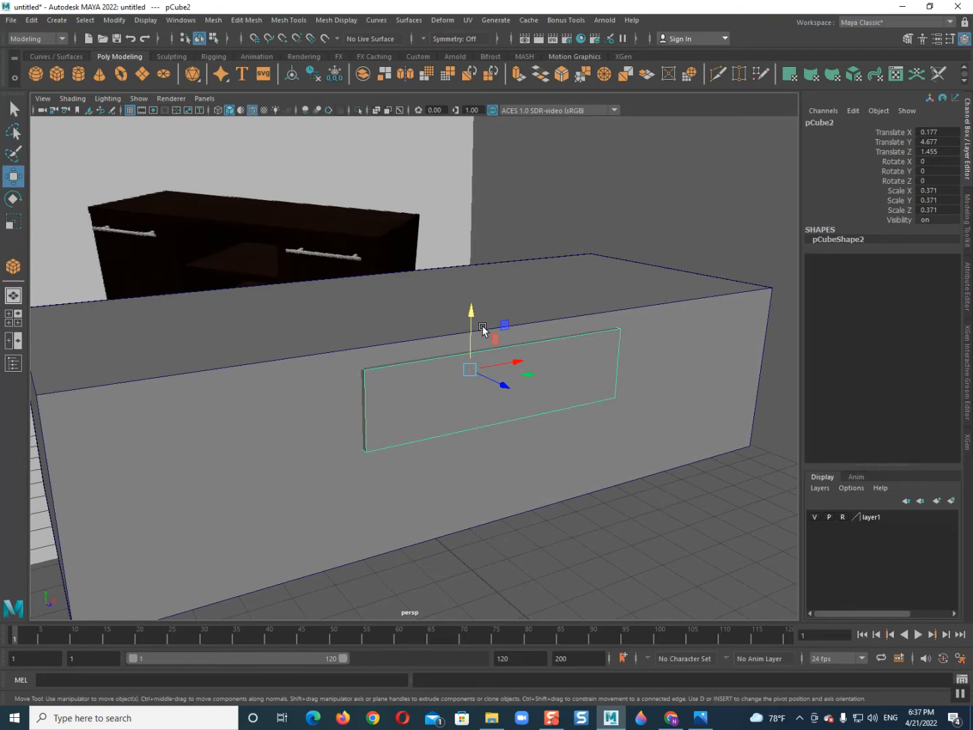
{"action": "left_click_drag", "start_coordinate": [467, 319], "coordinate": [471, 296]}
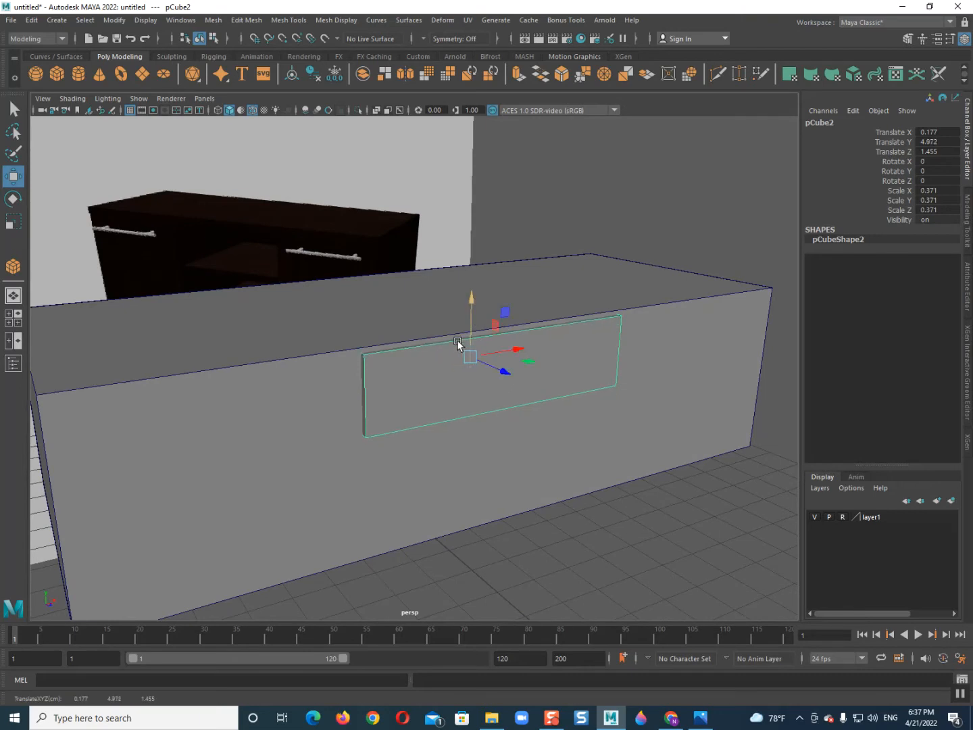
{"action": "left_click_drag", "start_coordinate": [459, 343], "coordinate": [443, 380], "text": "alt"}
{"action": "scroll", "coordinate": [397, 319], "scroll_direction": "down", "scroll_amount": 3}
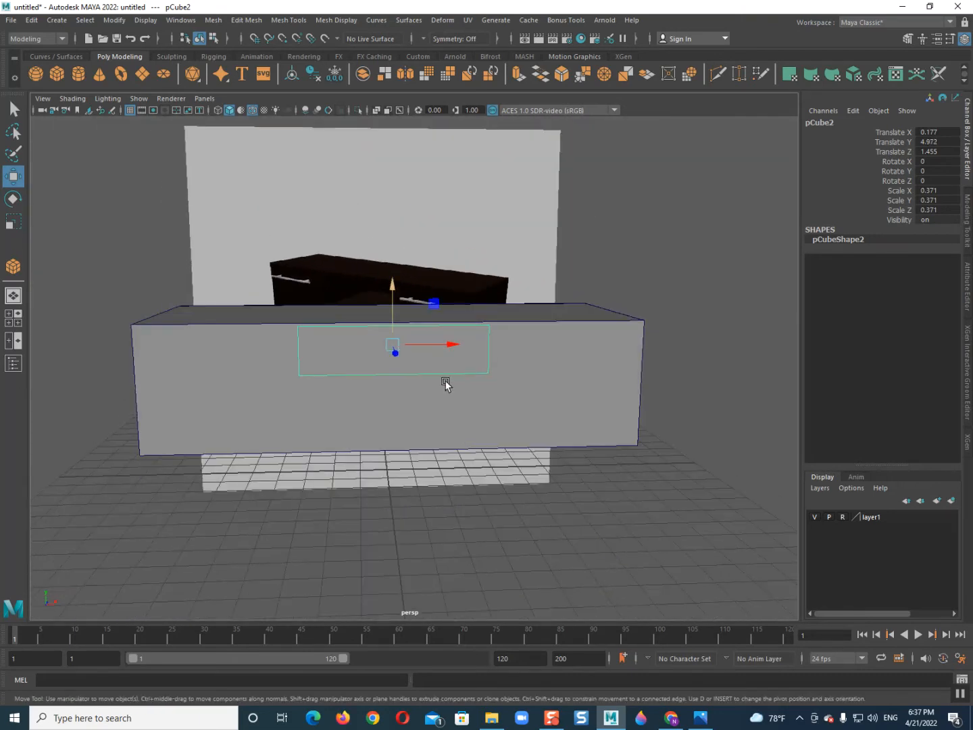
Step: Move the small front box's bottom vertices slightly, then duplicate the box directly below it
{"action": "left_click", "coordinate": [264, 350]}
{"action": "left_click_drag", "start_coordinate": [243, 362], "coordinate": [585, 446]}
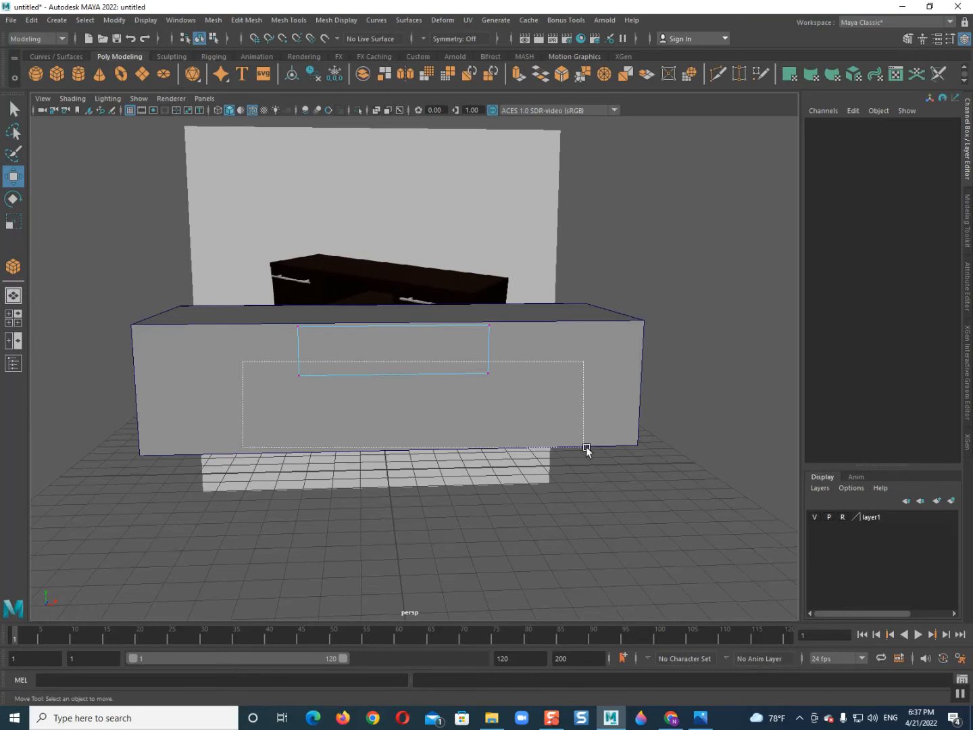
{"action": "left_click", "coordinate": [387, 323]}
{"action": "left_click_drag", "start_coordinate": [284, 341], "coordinate": [662, 488]}
{"action": "left_click_drag", "start_coordinate": [396, 315], "coordinate": [389, 321]}
{"action": "right_click_drag", "start_coordinate": [390, 320], "coordinate": [446, 276]}
{"action": "mouse_move", "coordinate": [398, 283]}
{"action": "left_mouse_down", "text": "shift"}
{"action": "mouse_move", "coordinate": [395, 346]}
{"action": "mouse_move", "coordinate": [486, 376]}
{"action": "left_mouse_up", "text": "shift"}
Step: Stretch both small boxes in depth so they run into the cabinet body and stick out of its front
{"action": "left_click", "coordinate": [530, 378]}
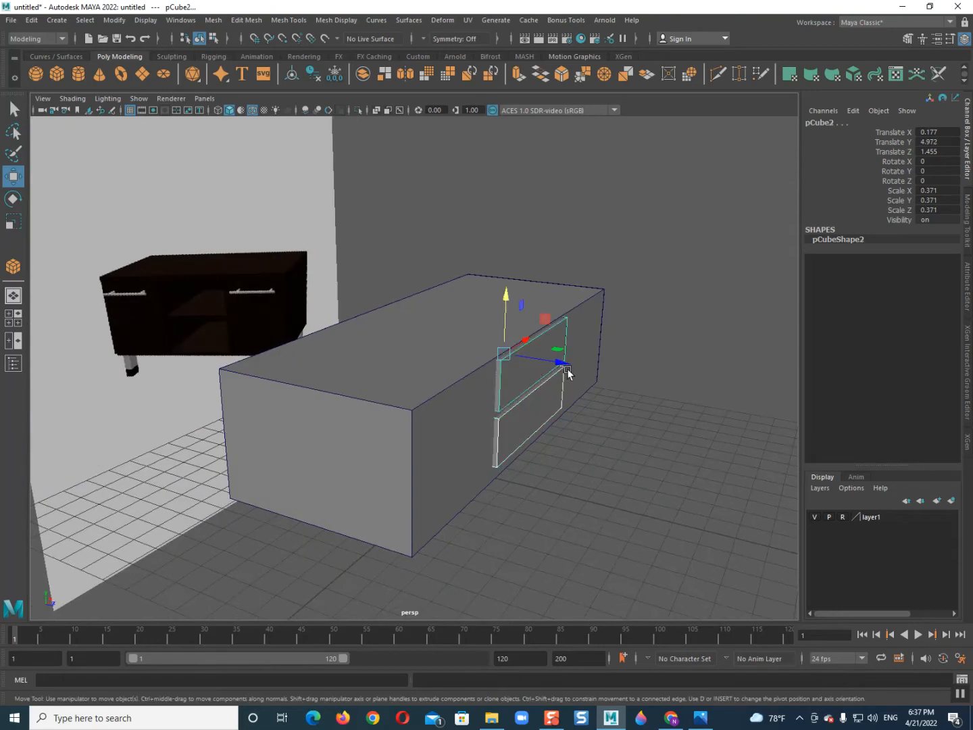
{"action": "key", "text": "r"}
{"action": "left_click_drag", "start_coordinate": [550, 363], "coordinate": [570, 360]}
{"action": "key", "text": "4"}
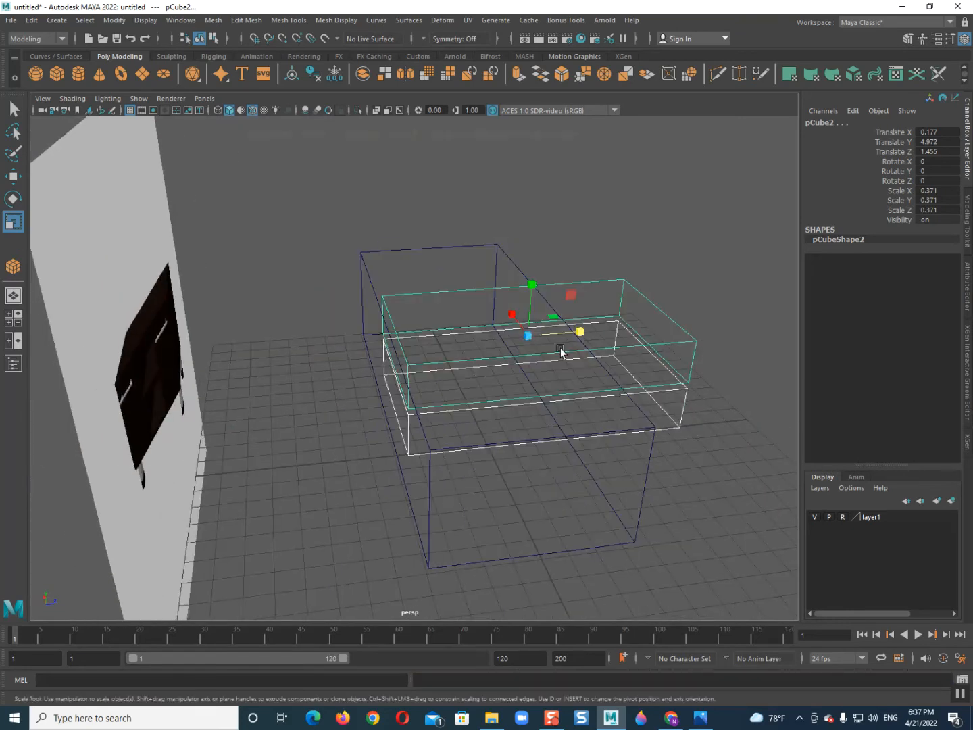
{"action": "left_click_drag", "start_coordinate": [552, 335], "coordinate": [558, 334]}
{"action": "key", "text": "5"}
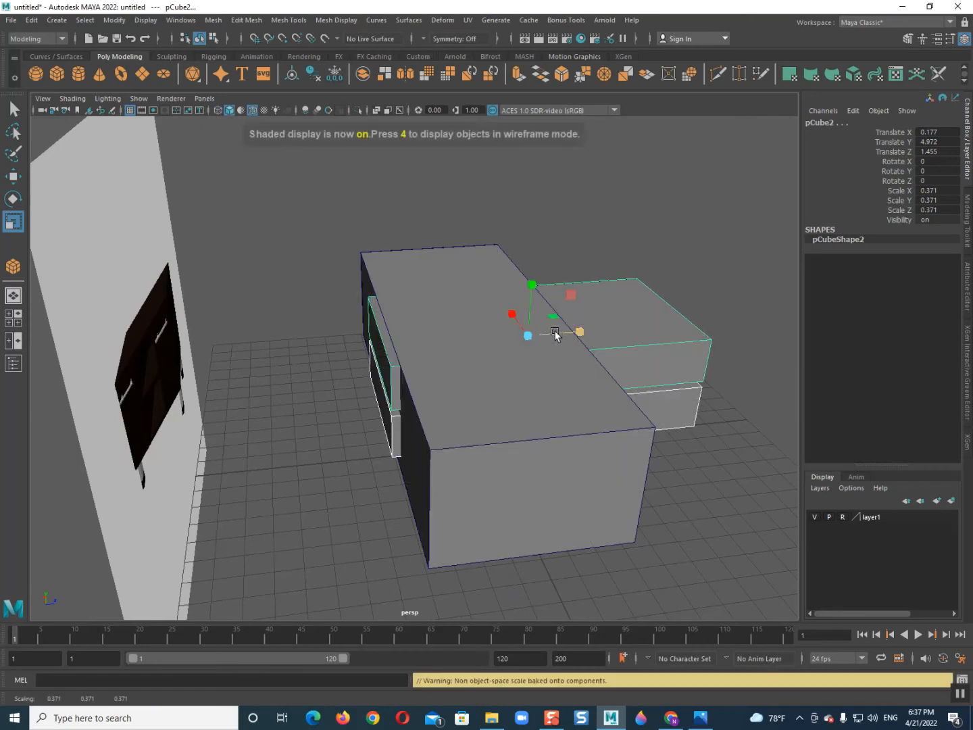
{"action": "left_click_drag", "start_coordinate": [554, 335], "coordinate": [403, 404]}
Step: Duplicate the upper middle box to the cabinet's left end at about X -5.692 and adjust the copy's width
{"action": "left_click", "coordinate": [435, 421]}
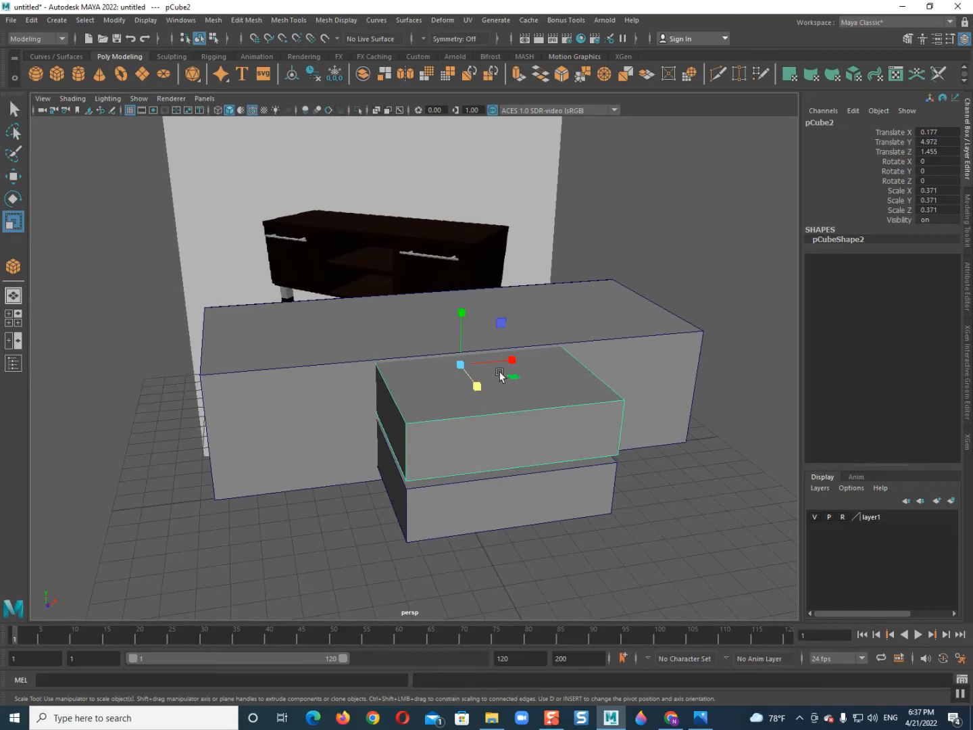
{"action": "key", "text": "w"}
{"action": "mouse_move", "coordinate": [497, 370]}
{"action": "left_mouse_down", "text": "shift"}
{"action": "mouse_move", "coordinate": [325, 370]}
{"action": "mouse_move", "coordinate": [338, 371]}
{"action": "mouse_move", "coordinate": [322, 381]}
{"action": "mouse_move", "coordinate": [330, 382]}
{"action": "mouse_move", "coordinate": [301, 340]}
{"action": "left_mouse_up", "text": "shift"}
{"action": "key", "text": "r"}
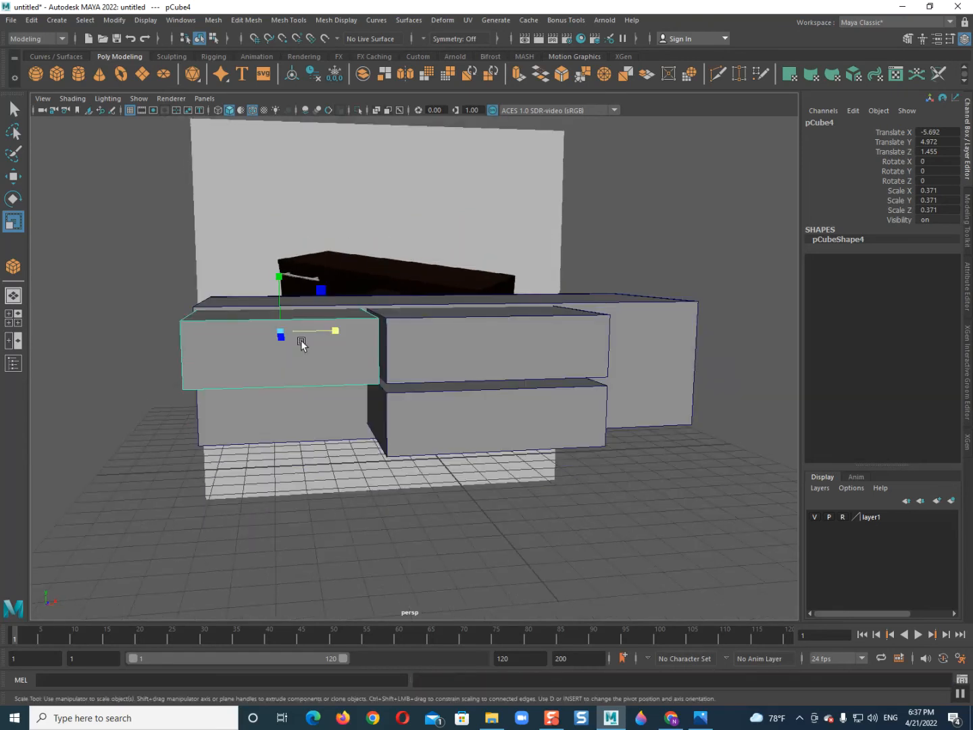
{"action": "mouse_move", "coordinate": [288, 295]}
{"action": "left_mouse_down"}
{"action": "mouse_move", "coordinate": [285, 248]}
{"action": "mouse_move", "coordinate": [302, 211]}
{"action": "mouse_move", "coordinate": [285, 295]}
{"action": "left_mouse_up"}
Step: Extend the left box downward with its bottom vertices so it spans the height of both middle boxes
{"action": "key", "text": "w"}
{"action": "left_click_drag", "start_coordinate": [301, 374], "coordinate": [284, 349], "text": "alt"}
{"action": "right_click_drag", "start_coordinate": [275, 338], "coordinate": [276, 352]}
{"action": "left_click_drag", "start_coordinate": [276, 353], "coordinate": [283, 337], "text": "alt"}
{"action": "left_click", "coordinate": [283, 332]}
{"action": "left_click_drag", "start_coordinate": [300, 278], "coordinate": [295, 352]}
Step: Duplicate the tall left box to the cabinet's right end at about X 6.027
{"action": "right_click_drag", "start_coordinate": [283, 346], "coordinate": [338, 331]}
{"action": "left_click_drag", "start_coordinate": [310, 356], "coordinate": [530, 390], "text": "alt"}
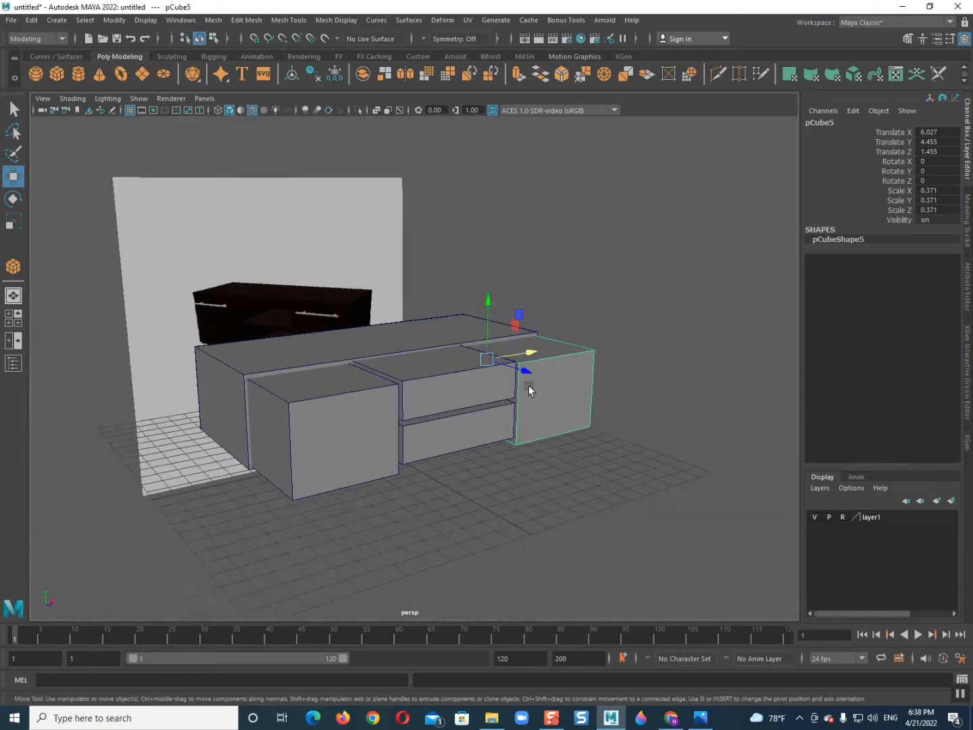
Step: Duplicate the four compartment boxes together and offset the copies forward from the cabinet's front
{"action": "left_click_drag", "start_coordinate": [550, 460], "coordinate": [504, 514], "text": "alt"}
{"action": "left_click", "coordinate": [477, 451]}
{"action": "left_click", "coordinate": [521, 389], "text": "shift"}
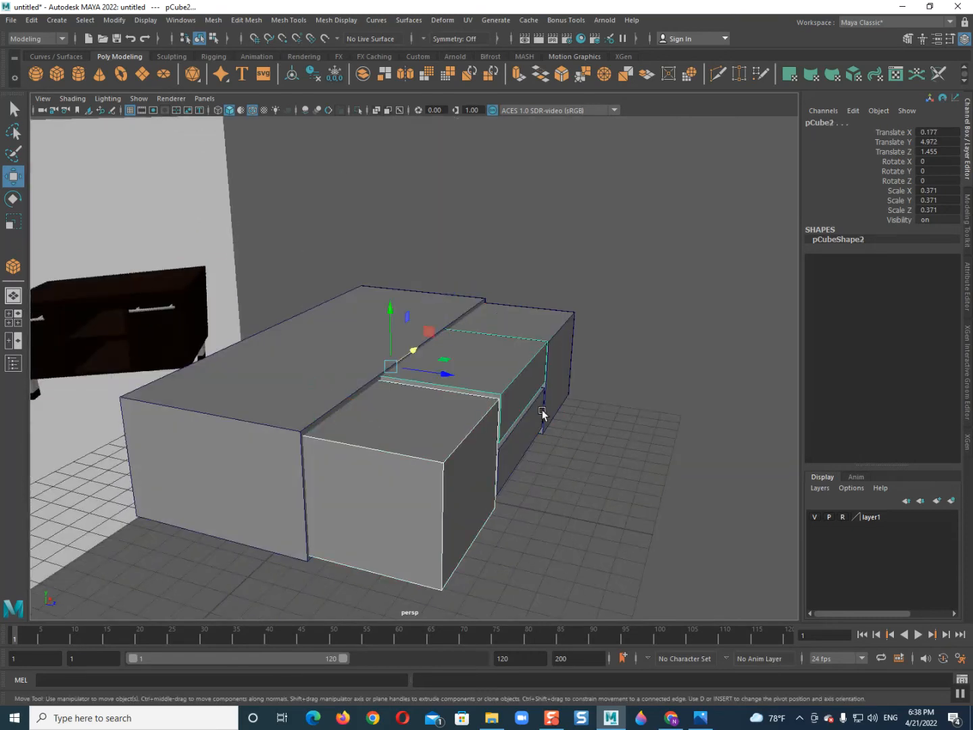
{"action": "left_click", "coordinate": [532, 431], "text": "shift"}
{"action": "left_click", "coordinate": [546, 332], "text": "shift"}
{"action": "mouse_move", "coordinate": [499, 346]}
{"action": "left_mouse_down", "text": "shift"}
{"action": "mouse_move", "coordinate": [702, 375]}
{"action": "mouse_move", "coordinate": [593, 356]}
{"action": "left_mouse_up", "text": "shift"}
Step: Flatten the four copies in depth into thin front panels and move them forward to about Z 12.727
{"action": "key", "text": "r"}
{"action": "left_click_drag", "start_coordinate": [623, 397], "coordinate": [595, 432], "text": "alt"}
{"action": "key", "text": "w"}
{"action": "left_click_drag", "start_coordinate": [593, 393], "coordinate": [671, 403]}
Step: Combine the four original compartment boxes that run into the cabinet body into one mesh
{"action": "left_click", "coordinate": [407, 451]}
{"action": "left_click", "coordinate": [473, 404]}
{"action": "left_click", "coordinate": [479, 428]}
{"action": "left_click", "coordinate": [517, 358]}
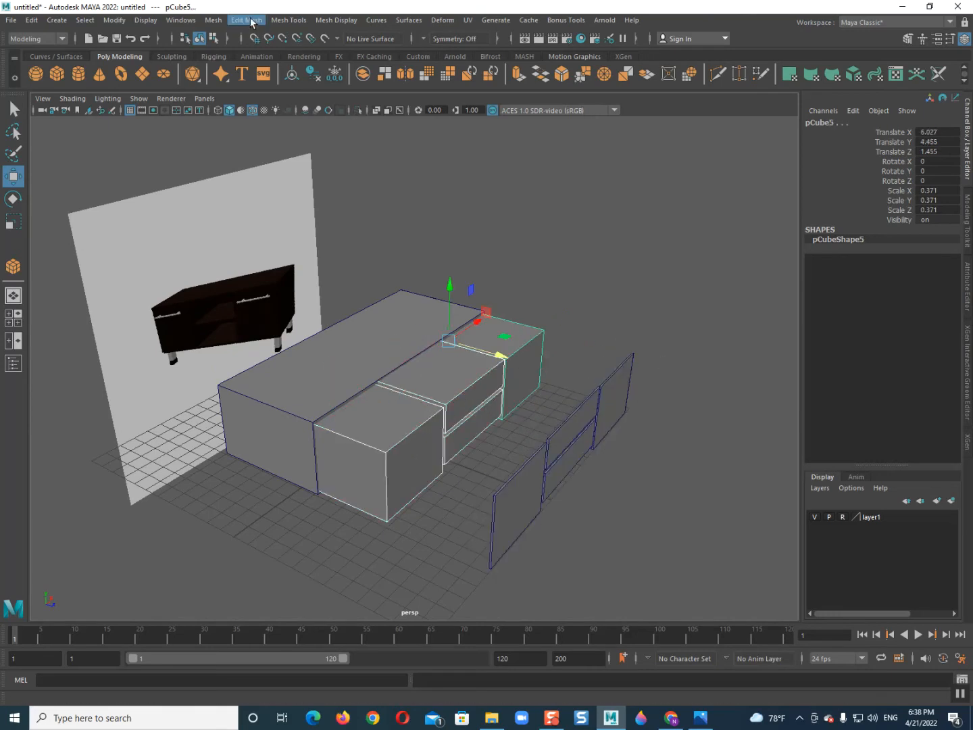
{"action": "left_click", "coordinate": [213, 20]}
{"action": "left_click", "coordinate": [238, 65]}
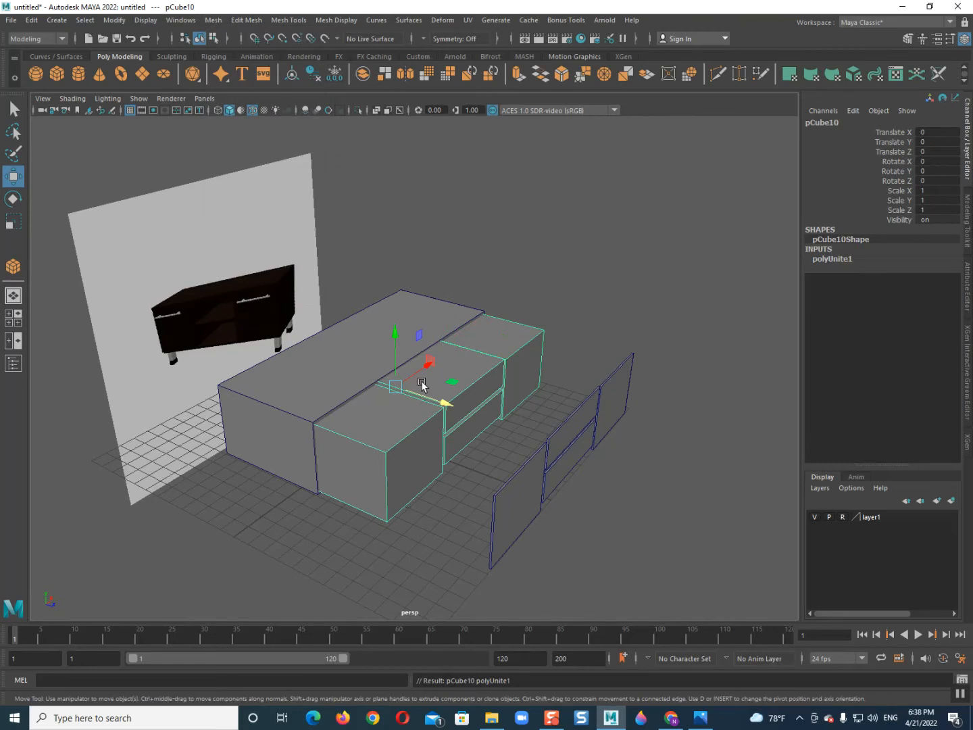
Step: Cut the combined compartment boxes out of the cabinet body with a Boolean Difference
{"action": "left_click", "coordinate": [344, 370]}
{"action": "left_click", "coordinate": [381, 420], "text": "shift"}
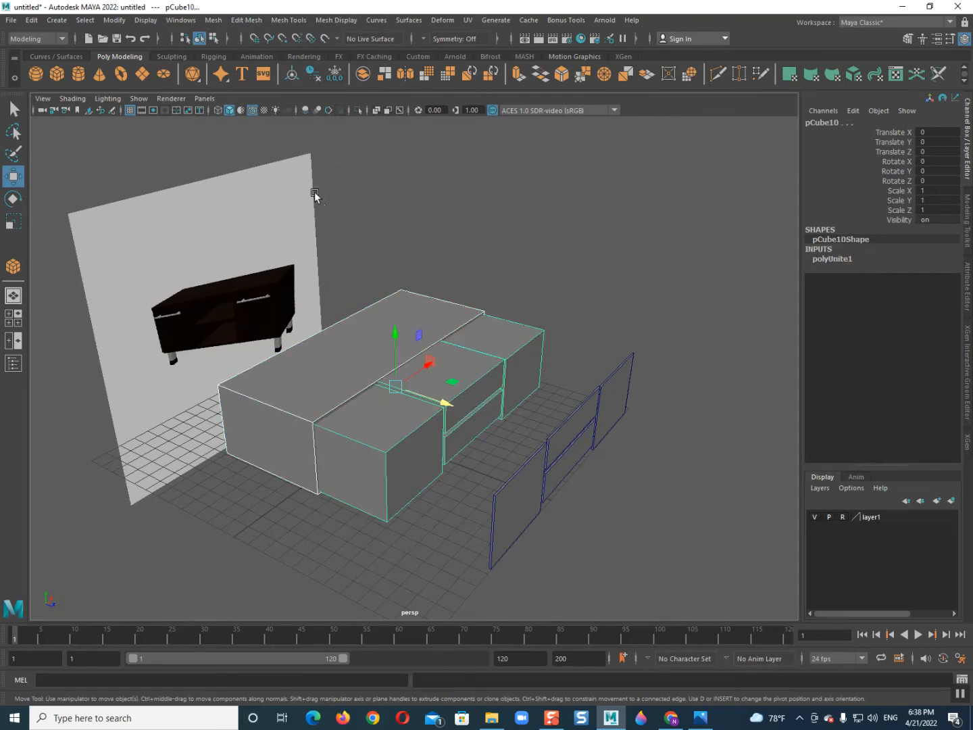
{"action": "left_click", "coordinate": [213, 19]}
{"action": "mouse_move", "coordinate": [229, 52]}
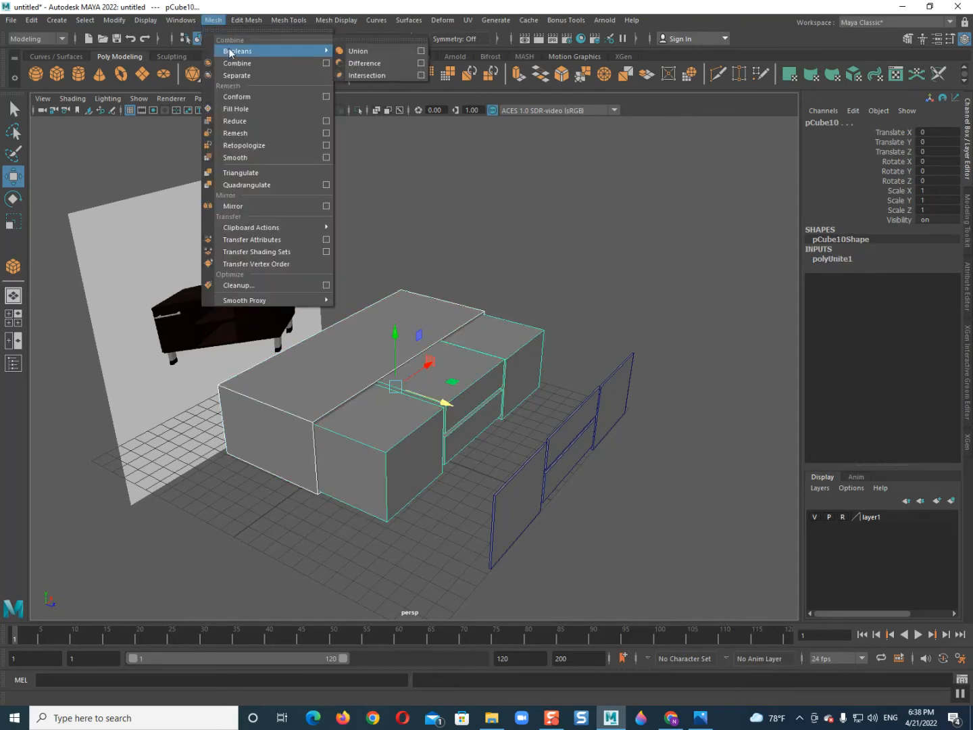
{"action": "left_click", "coordinate": [364, 63]}
{"action": "scroll", "coordinate": [460, 402], "scroll_direction": "up", "scroll_amount": 4}
{"action": "left_click_drag", "start_coordinate": [459, 435], "coordinate": [424, 342], "text": "alt"}
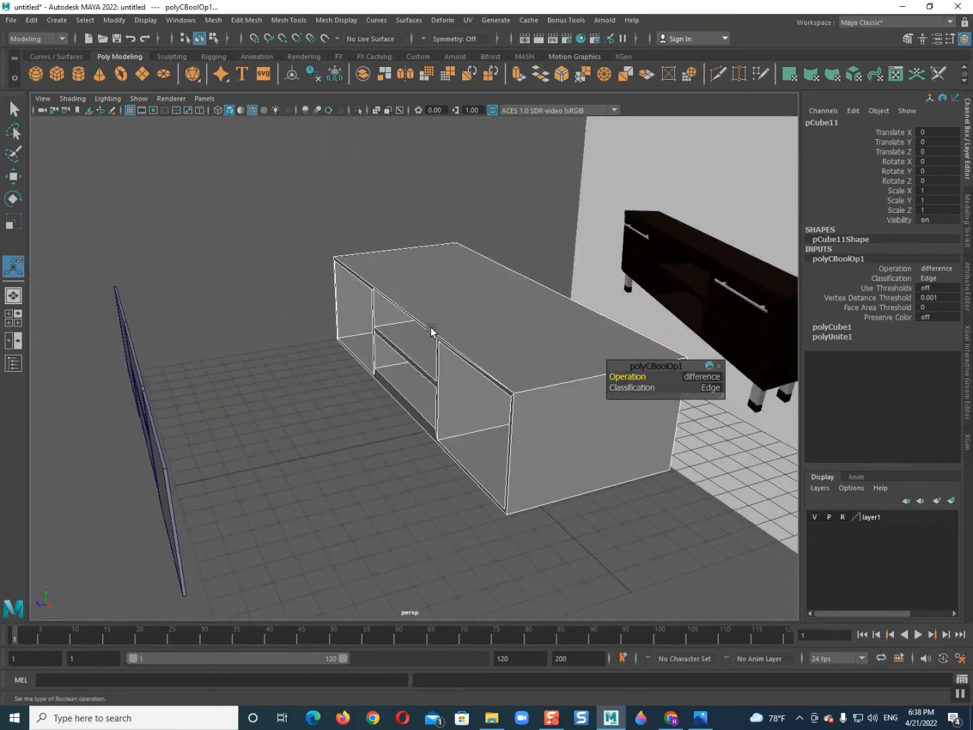
{"action": "key", "text": "q"}
{"action": "left_click", "coordinate": [284, 290]}
{"action": "left_click_drag", "start_coordinate": [284, 290], "coordinate": [549, 386], "text": "alt"}
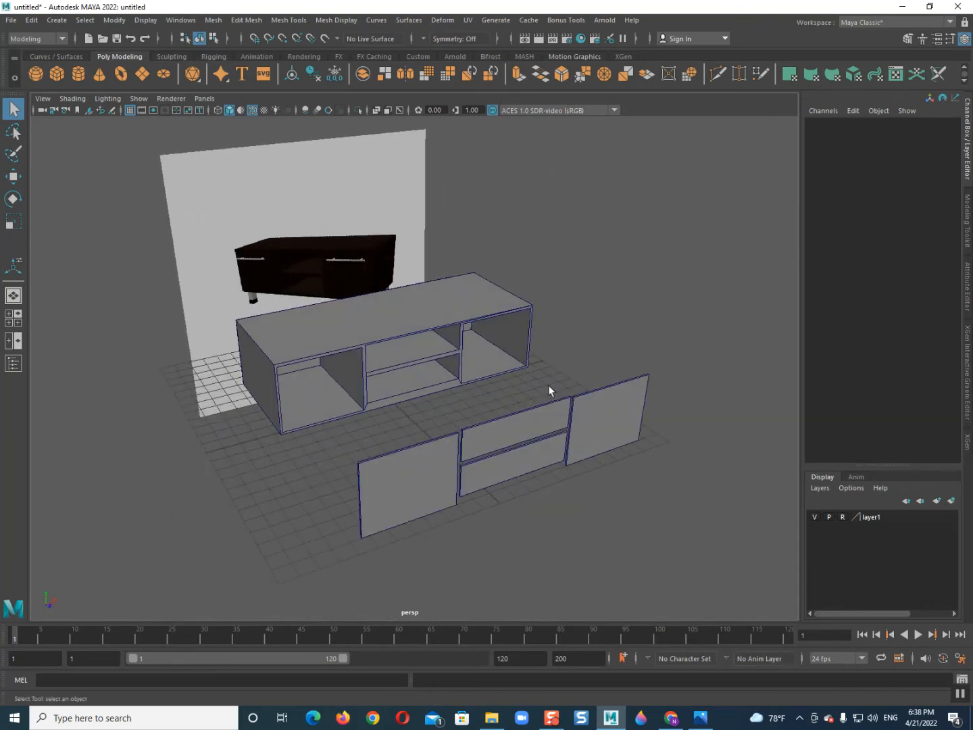
Step: Delete the two thin middle panels standing in front of the cabinet
{"action": "scroll", "coordinate": [479, 377], "scroll_direction": "up", "scroll_amount": 5}
{"action": "scroll", "coordinate": [384, 422], "scroll_direction": "down", "scroll_amount": 8}
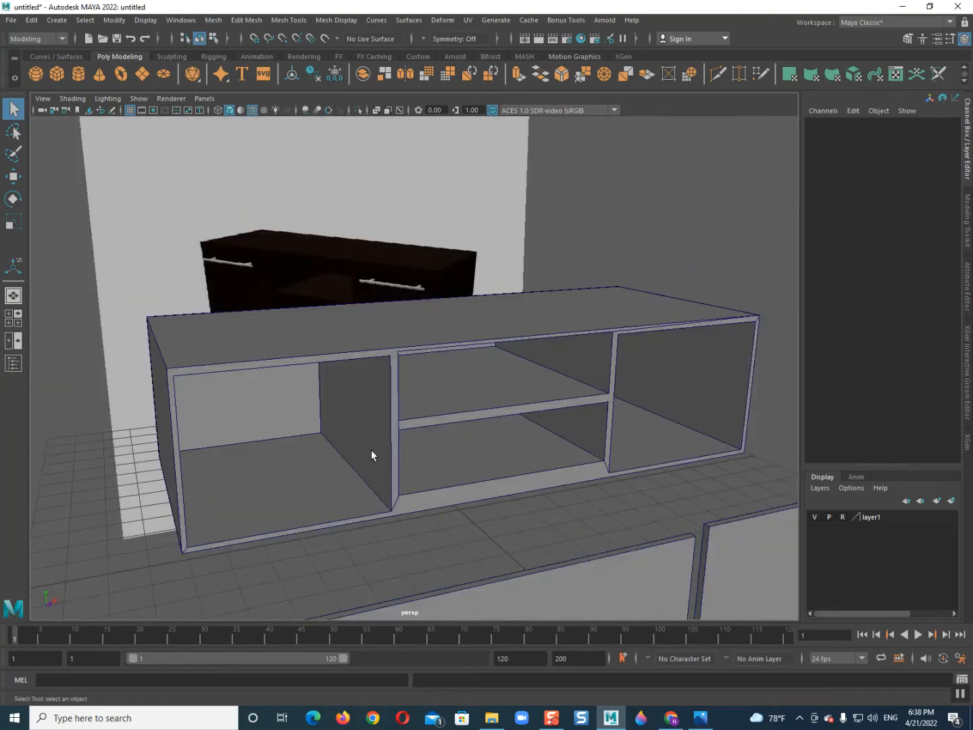
{"action": "left_click", "coordinate": [492, 438]}
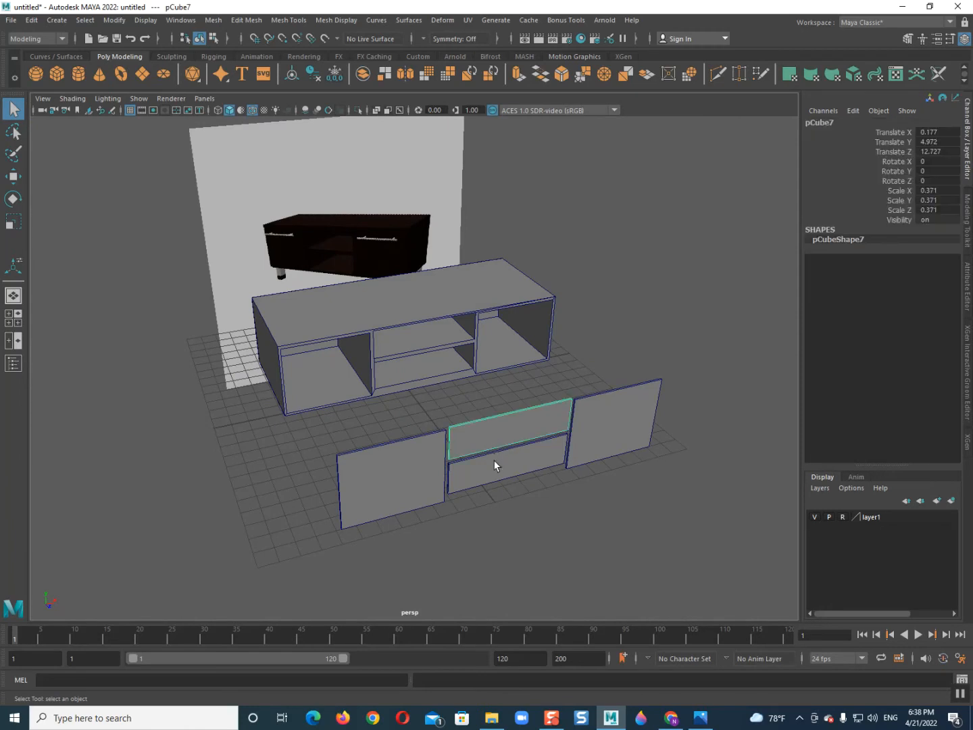
{"action": "key", "text": "Delete"}
Step: Move the two remaining end panels back into the cabinet's end openings at about Z 2.526
{"action": "left_click_drag", "start_coordinate": [430, 470], "coordinate": [455, 474], "text": "alt"}
{"action": "left_click", "coordinate": [454, 477]}
{"action": "left_click", "coordinate": [253, 423], "text": "shift"}
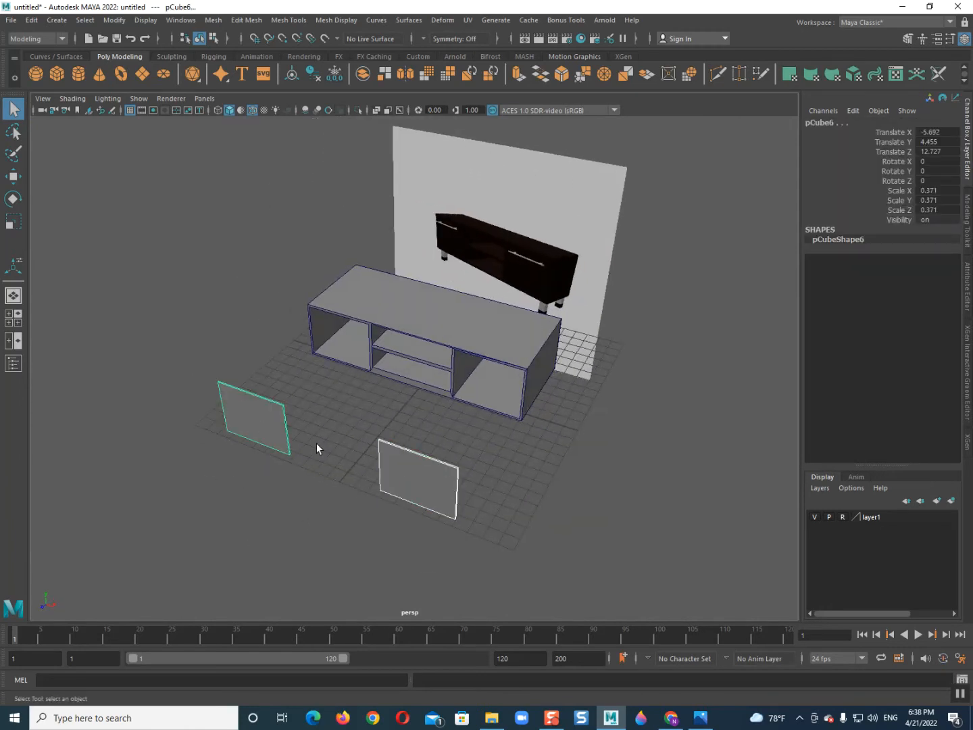
{"action": "key", "text": "w"}
{"action": "left_click_drag", "start_coordinate": [218, 430], "coordinate": [310, 356]}
{"action": "scroll", "coordinate": [307, 398], "scroll_direction": "up", "scroll_amount": 6}
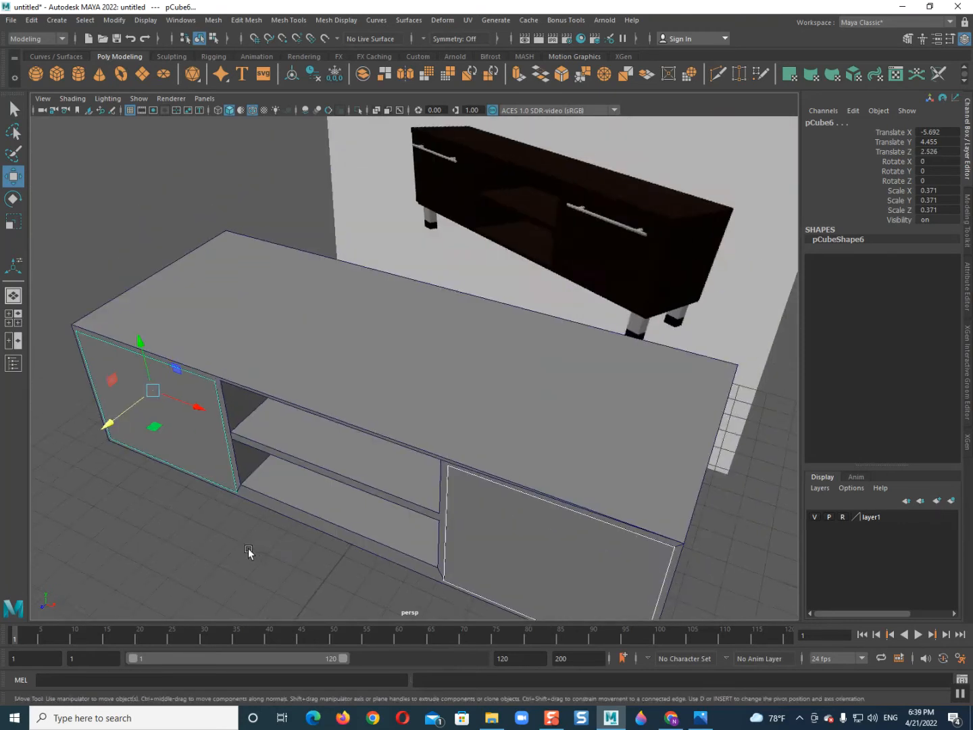
{"action": "left_click_drag", "start_coordinate": [248, 547], "coordinate": [302, 521], "text": "alt"}
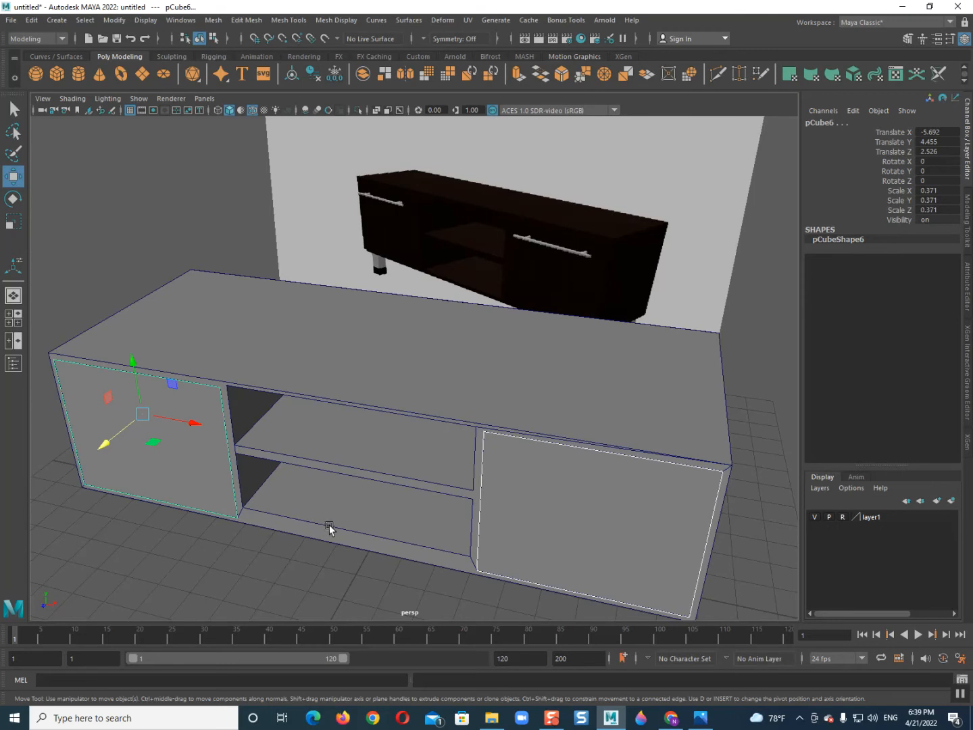
Step: Stretch both end panels in depth into drawer boxes and push them back into their compartments to about Z -0.646
{"action": "scroll", "coordinate": [330, 528], "scroll_direction": "down", "scroll_amount": 4}
{"action": "left_click_drag", "start_coordinate": [358, 548], "coordinate": [298, 541], "text": "alt"}
{"action": "scroll", "coordinate": [299, 541], "scroll_direction": "up", "scroll_amount": 4}
{"action": "middle_click_drag", "start_coordinate": [299, 541], "coordinate": [258, 501], "text": "alt"}
{"action": "scroll", "coordinate": [319, 527], "scroll_direction": "down", "scroll_amount": 4}
{"action": "left_click_drag", "start_coordinate": [319, 528], "coordinate": [296, 526], "text": "alt"}
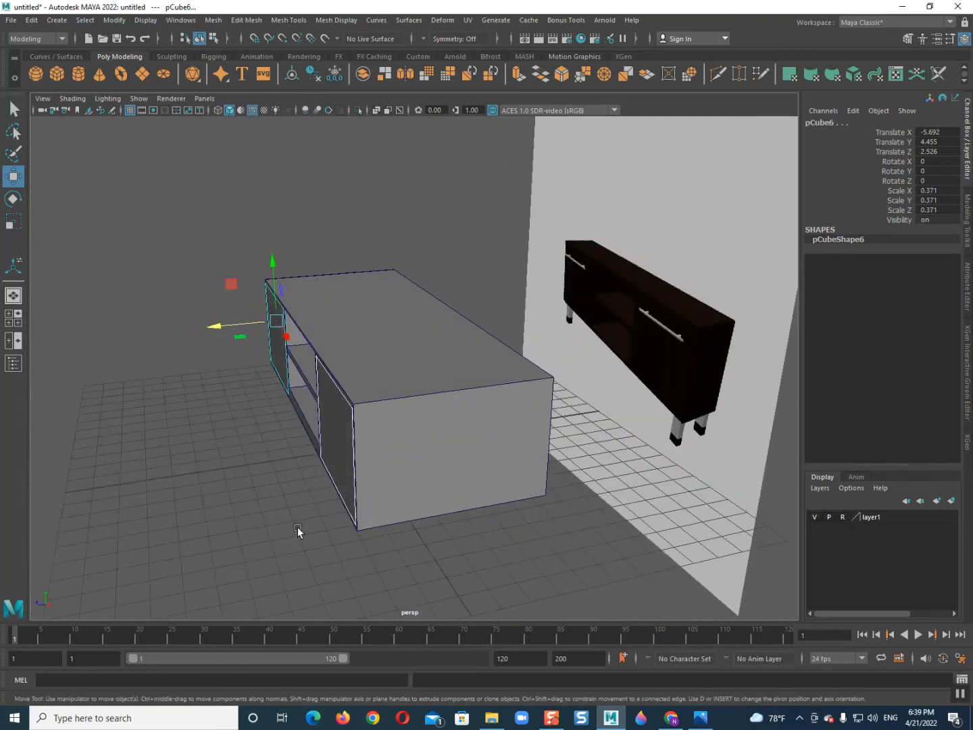
{"action": "key", "text": "r"}
{"action": "left_click_drag", "start_coordinate": [223, 325], "coordinate": [130, 338]}
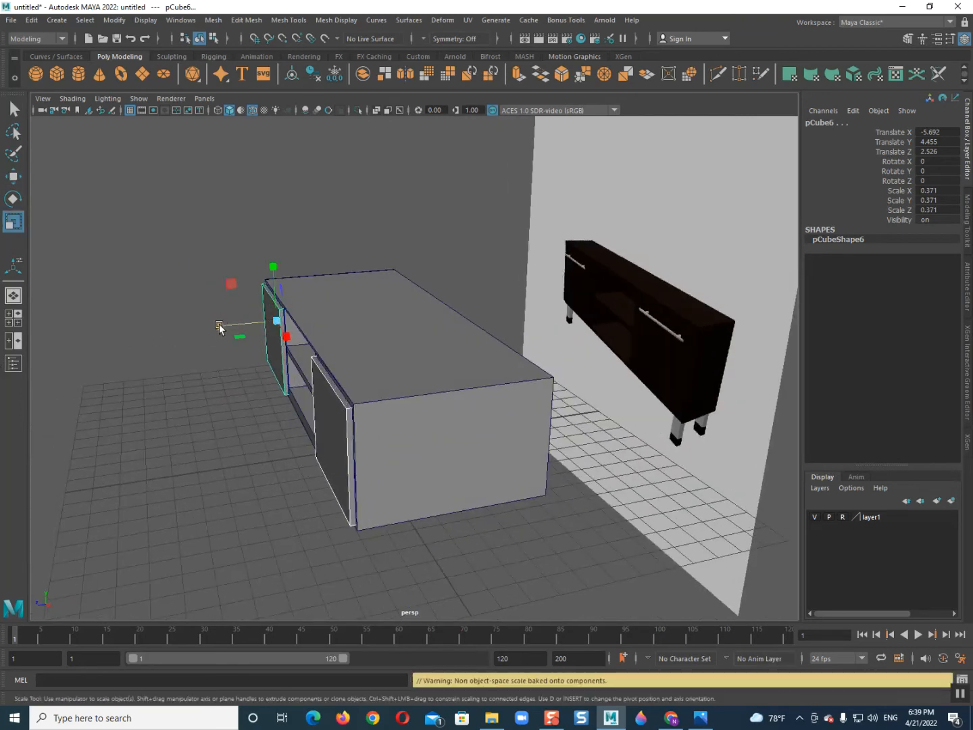
{"action": "left_click_drag", "start_coordinate": [216, 328], "coordinate": [70, 348]}
{"action": "key", "text": "4"}
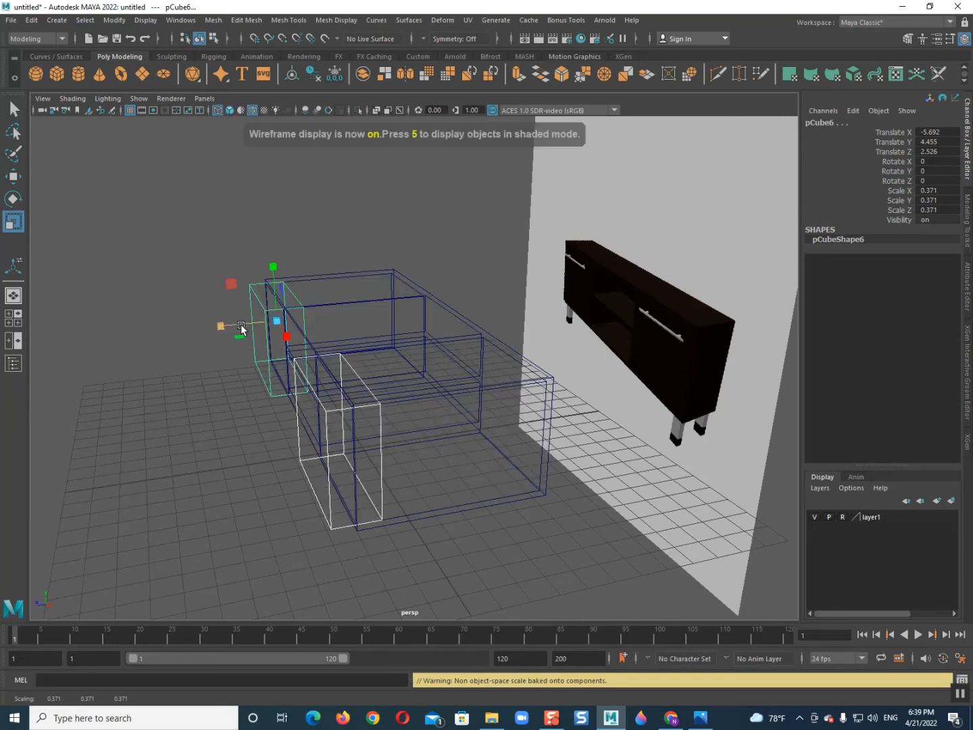
{"action": "left_click_drag", "start_coordinate": [223, 330], "coordinate": [76, 331]}
{"action": "key", "text": "w"}
{"action": "left_click_drag", "start_coordinate": [218, 331], "coordinate": [282, 318]}
Step: Adjust the front vertices of both drawer boxes slightly forward at the cabinet's front
{"action": "right_click_drag", "start_coordinate": [220, 312], "coordinate": [80, 294]}
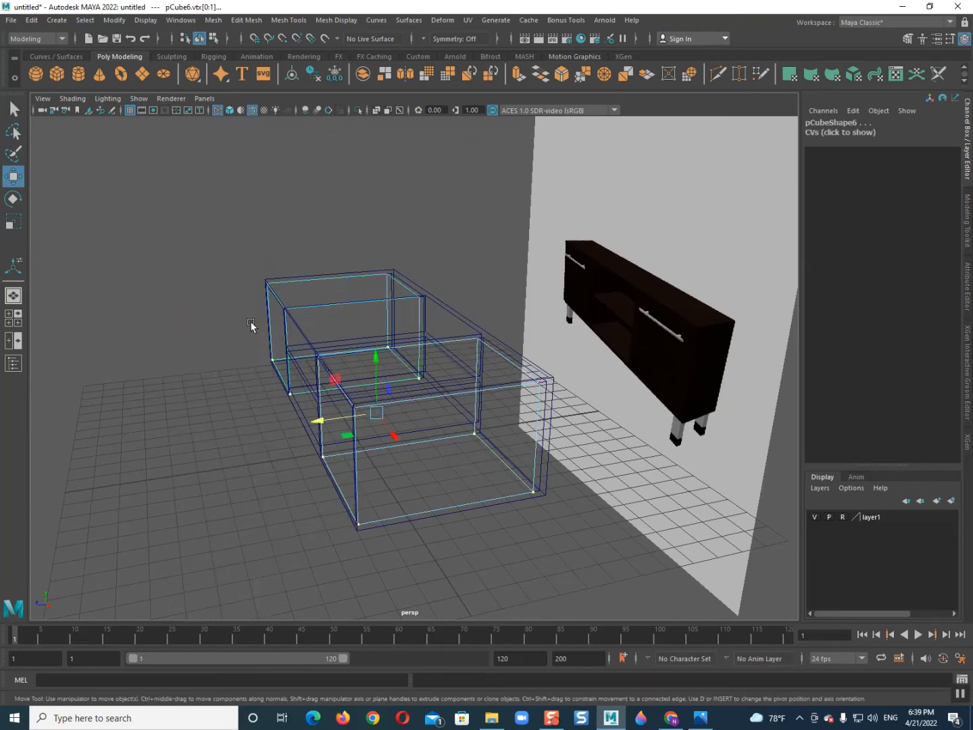
{"action": "key", "text": "5"}
{"action": "scroll", "coordinate": [273, 428], "scroll_direction": "up", "scroll_amount": 3}
{"action": "left_click_drag", "start_coordinate": [296, 430], "coordinate": [301, 431], "text": "alt"}
{"action": "scroll", "coordinate": [302, 433], "scroll_direction": "down", "scroll_amount": 4}
{"action": "mouse_move", "coordinate": [150, 228]}
{"action": "left_mouse_down"}
{"action": "mouse_move", "coordinate": [271, 326]}
{"action": "mouse_move", "coordinate": [367, 502]}
{"action": "mouse_move", "coordinate": [373, 568]}
{"action": "mouse_move", "coordinate": [264, 440]}
{"action": "mouse_move", "coordinate": [161, 233]}
{"action": "left_mouse_up"}
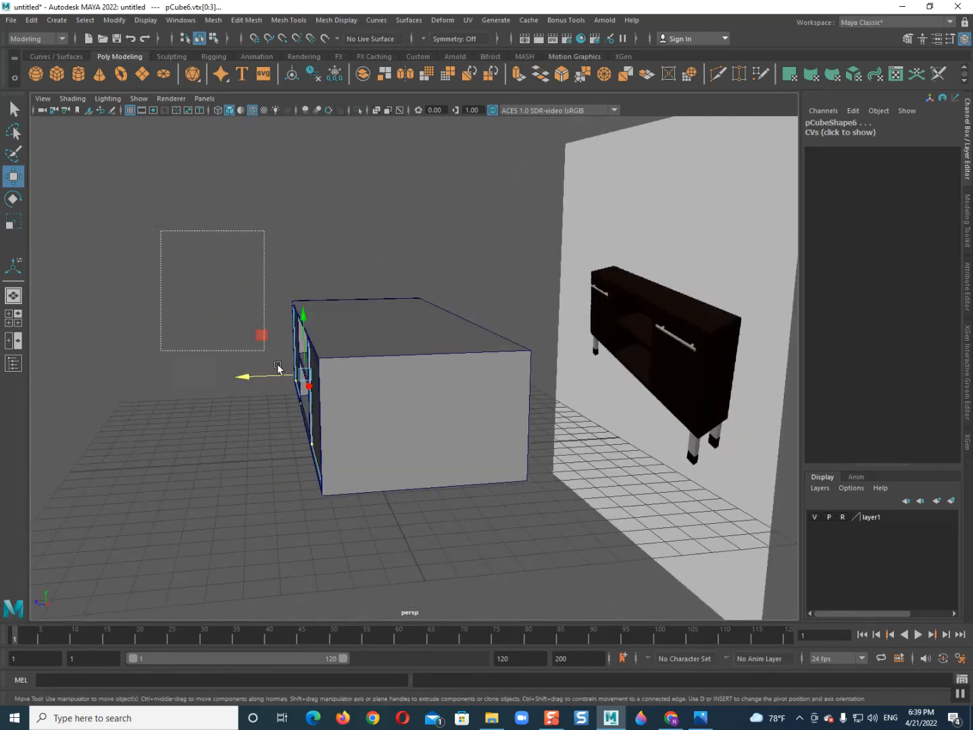
{"action": "left_click_drag", "start_coordinate": [239, 389], "coordinate": [228, 391]}
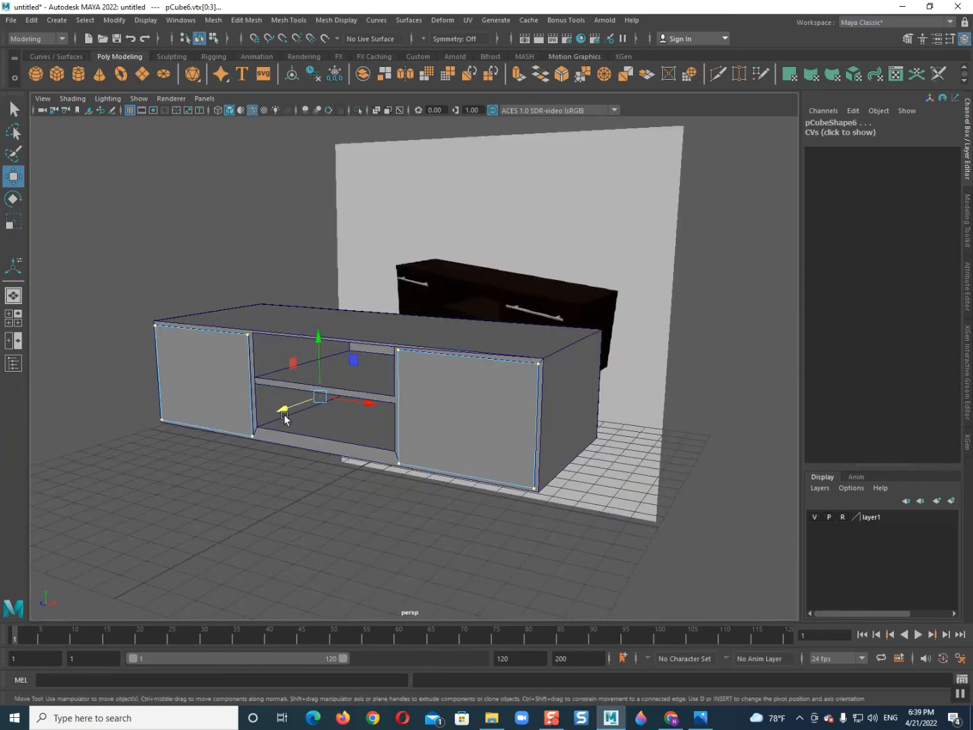
Step: Center the pivots and freeze the transformations of both drawer boxes
{"action": "left_click", "coordinate": [375, 322]}
{"action": "left_click", "coordinate": [483, 425]}
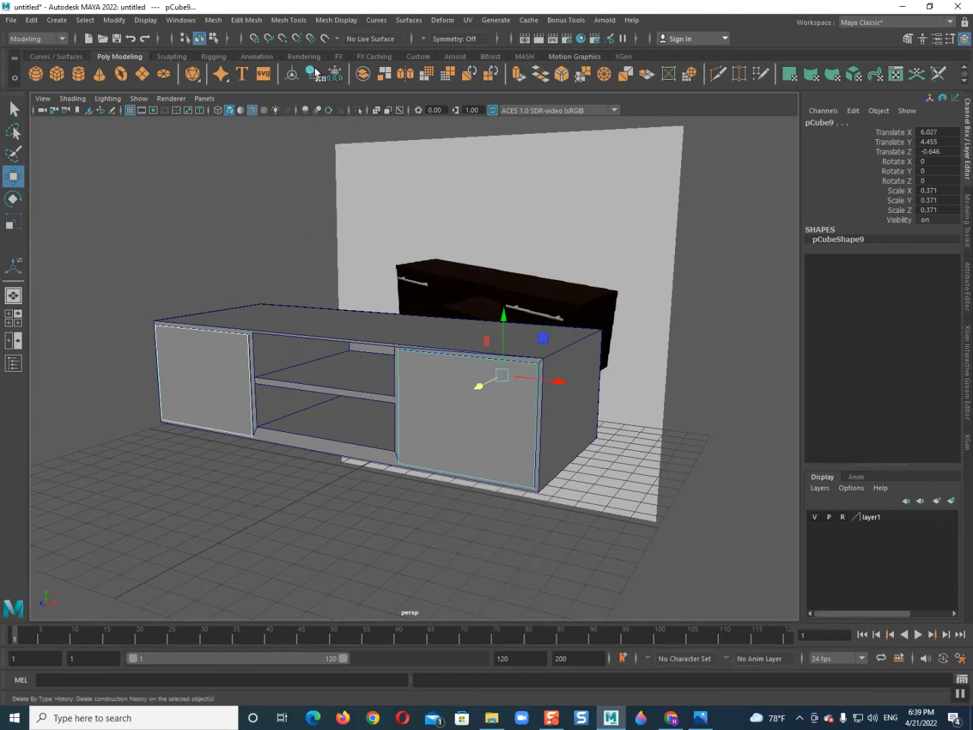
{"action": "left_click", "coordinate": [293, 69]}
{"action": "left_click", "coordinate": [335, 79]}
Step: Pull both drawer boxes forward out of the cabinet to about Z 8.816
{"action": "left_click_drag", "start_coordinate": [419, 140], "coordinate": [345, 300], "text": "alt"}
{"action": "left_click_drag", "start_coordinate": [403, 431], "coordinate": [273, 476]}
{"action": "scroll", "coordinate": [277, 462], "scroll_direction": "up", "scroll_amount": 2}
{"action": "scroll", "coordinate": [277, 461], "scroll_direction": "up", "scroll_amount": 3}
{"action": "middle_click_drag", "start_coordinate": [277, 462], "coordinate": [324, 374], "text": "alt"}
{"action": "scroll", "coordinate": [325, 373], "scroll_direction": "down", "scroll_amount": 3}
{"action": "left_click_drag", "start_coordinate": [324, 374], "coordinate": [358, 372], "text": "alt"}
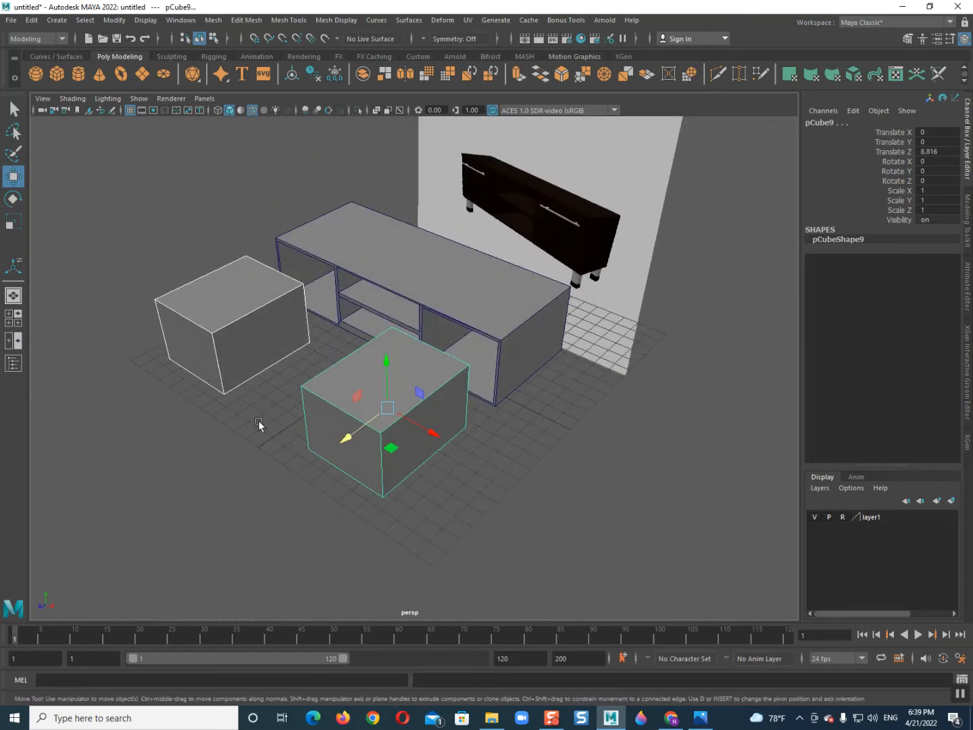
Step: Duplicate both drawer boxes, scale the copies to about 0.952, raise them about 0.418 and adjust their height
{"action": "key", "text": "ctrl+d"}
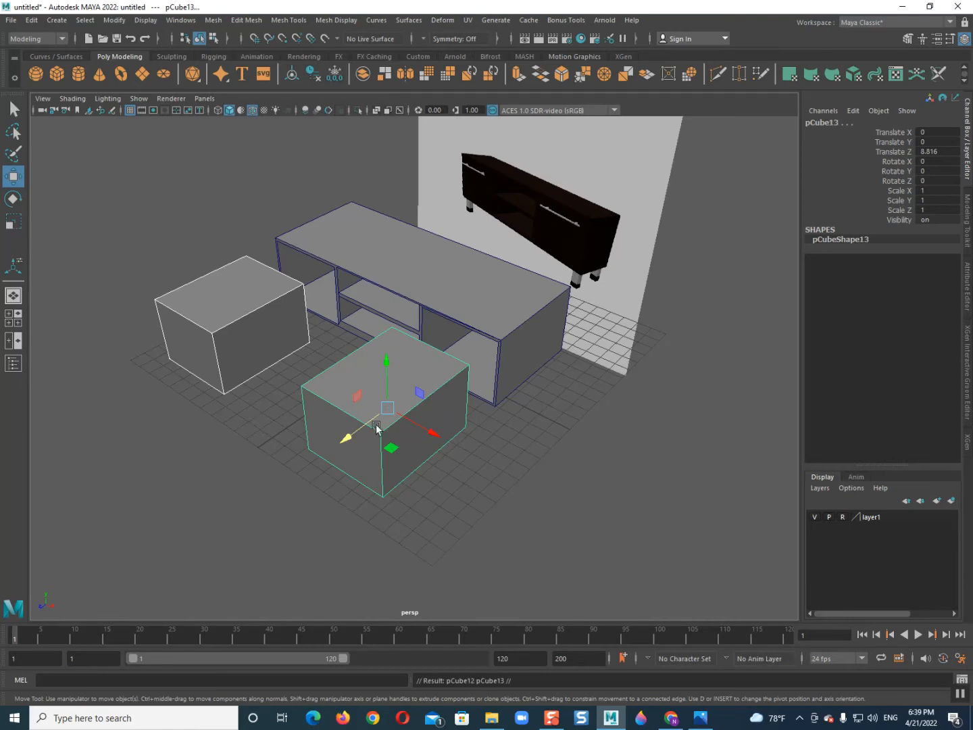
{"action": "key", "text": "r"}
{"action": "left_click_drag", "start_coordinate": [391, 414], "coordinate": [386, 410]}
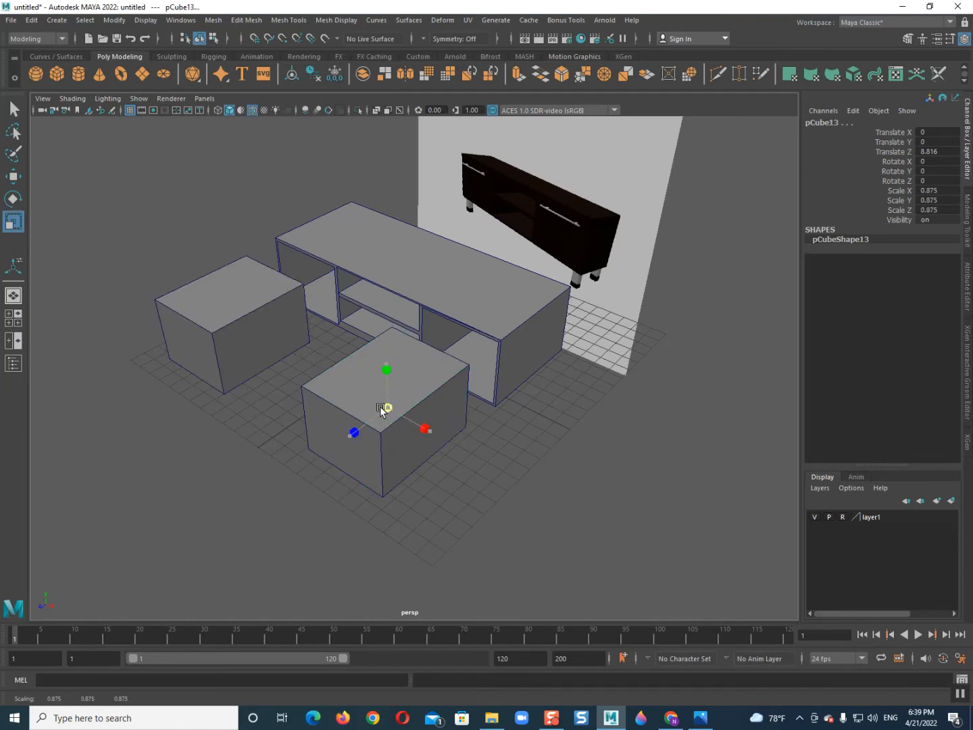
{"action": "left_click_drag", "start_coordinate": [389, 369], "coordinate": [411, 414]}
{"action": "key", "text": "w"}
{"action": "key", "text": "r"}
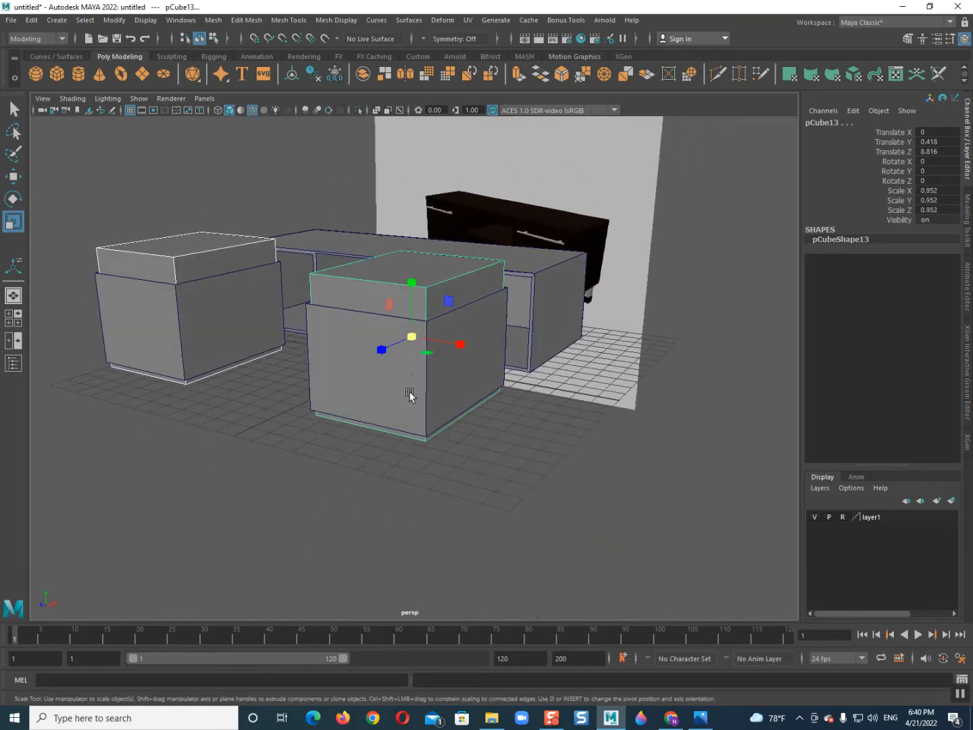
{"action": "mouse_move", "coordinate": [413, 283]}
{"action": "left_mouse_down"}
{"action": "mouse_move", "coordinate": [415, 292]}
{"action": "mouse_move", "coordinate": [419, 274]}
{"action": "left_mouse_up"}
Step: Combine the two smaller raised copies into one mesh
{"action": "left_click", "coordinate": [214, 19]}
{"action": "mouse_move", "coordinate": [226, 52]}
{"action": "left_click", "coordinate": [358, 51]}
{"action": "left_click_drag", "start_coordinate": [267, 183], "coordinate": [318, 319], "text": "alt"}
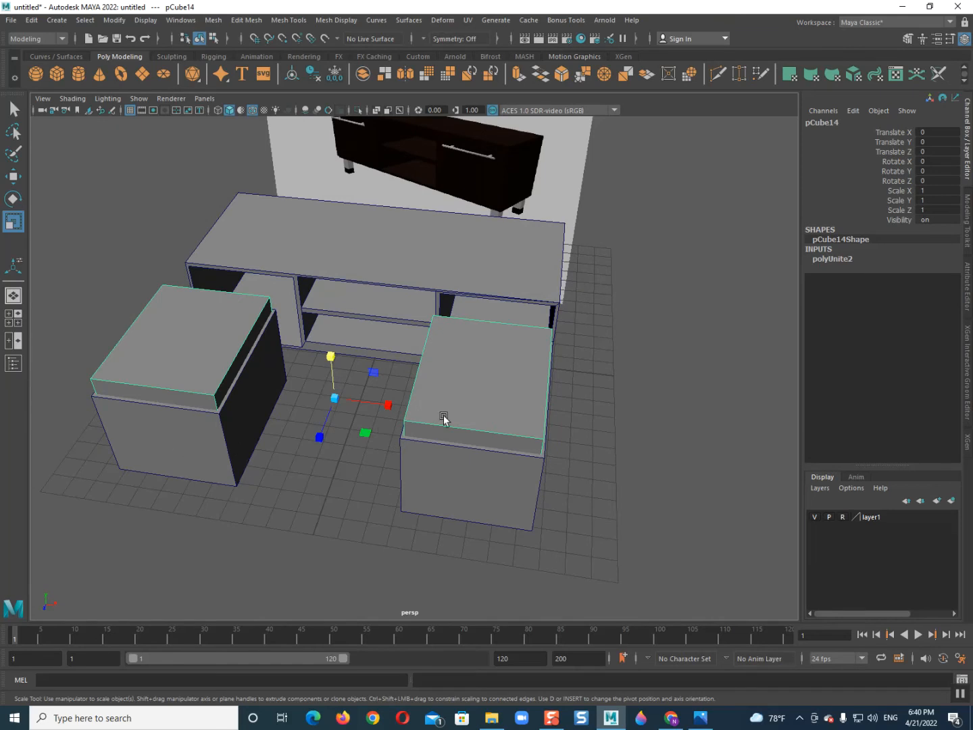
Step: Combine the two outer drawer boxes into one mesh
{"action": "left_click", "coordinate": [440, 461]}
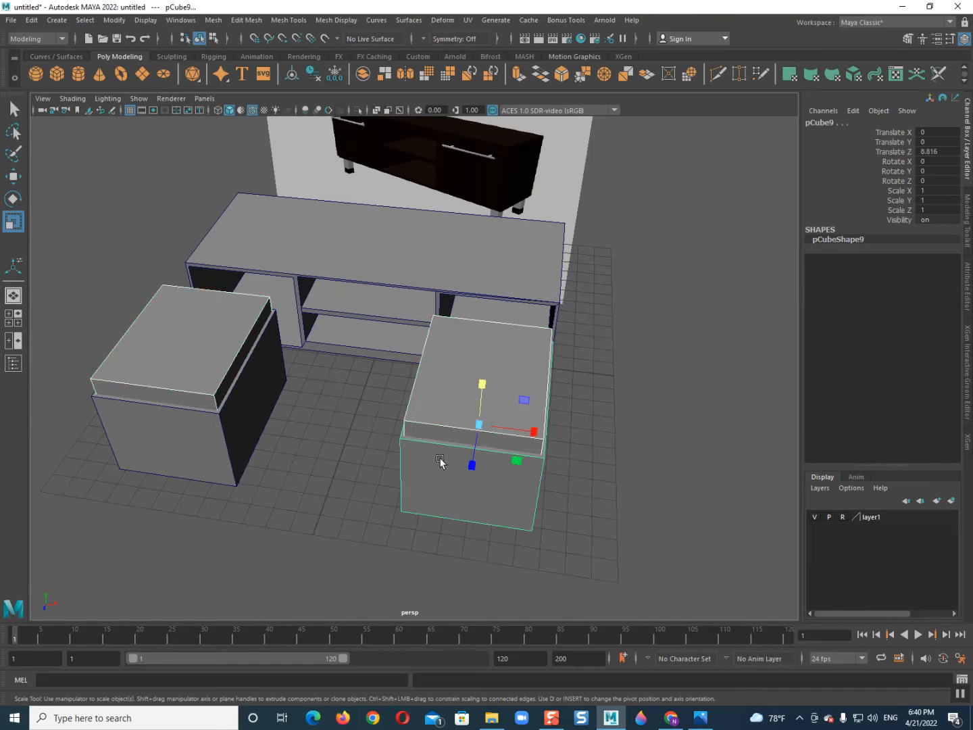
{"action": "left_click", "coordinate": [213, 436]}
{"action": "left_click", "coordinate": [430, 469]}
{"action": "left_click", "coordinate": [214, 19]}
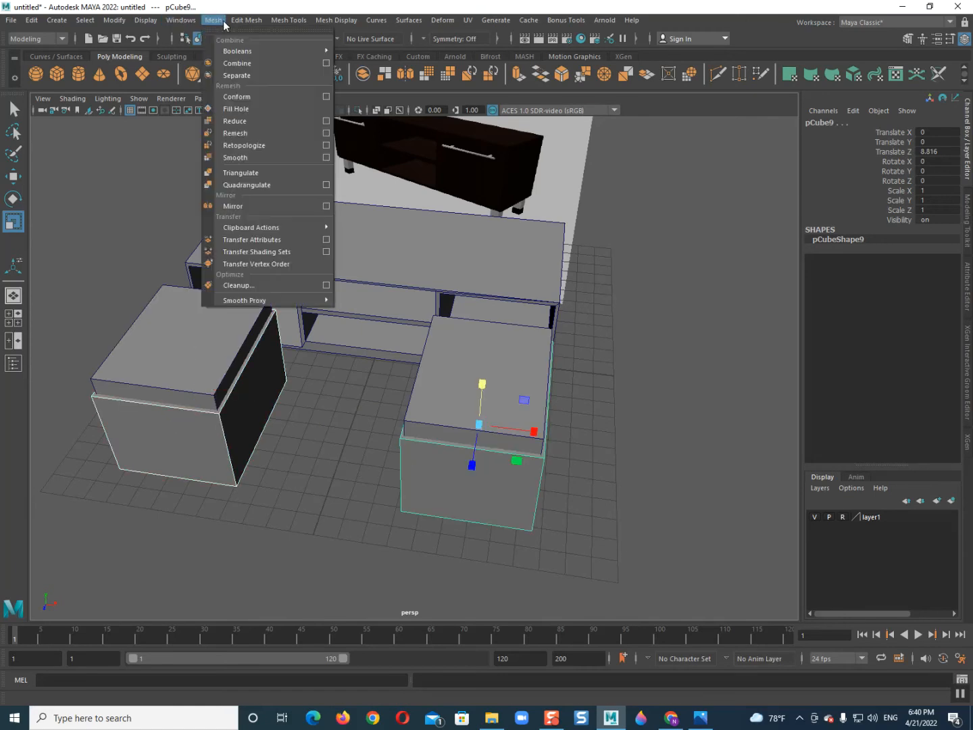
{"action": "left_click", "coordinate": [243, 76]}
{"action": "left_click", "coordinate": [211, 21]}
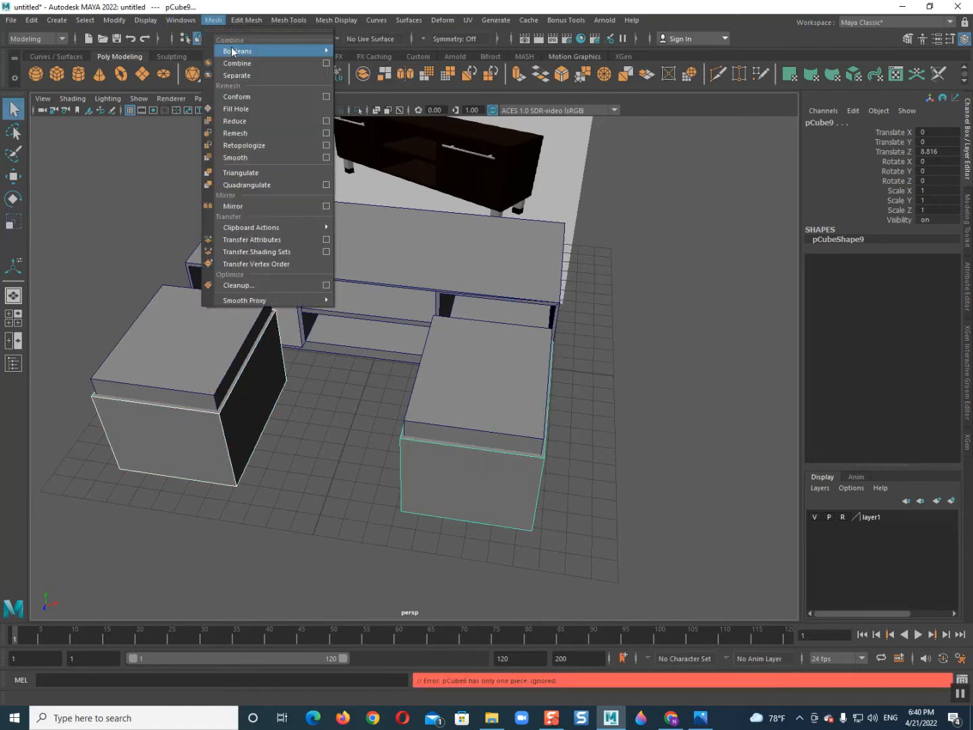
{"action": "left_click", "coordinate": [235, 64]}
Step: Hollow out the drawer boxes by subtracting the smaller inner boxes with a Boolean Difference
{"action": "key", "text": "r"}
{"action": "left_click", "coordinate": [451, 447]}
{"action": "left_click", "coordinate": [466, 411], "text": "shift"}
{"action": "left_click", "coordinate": [211, 19]}
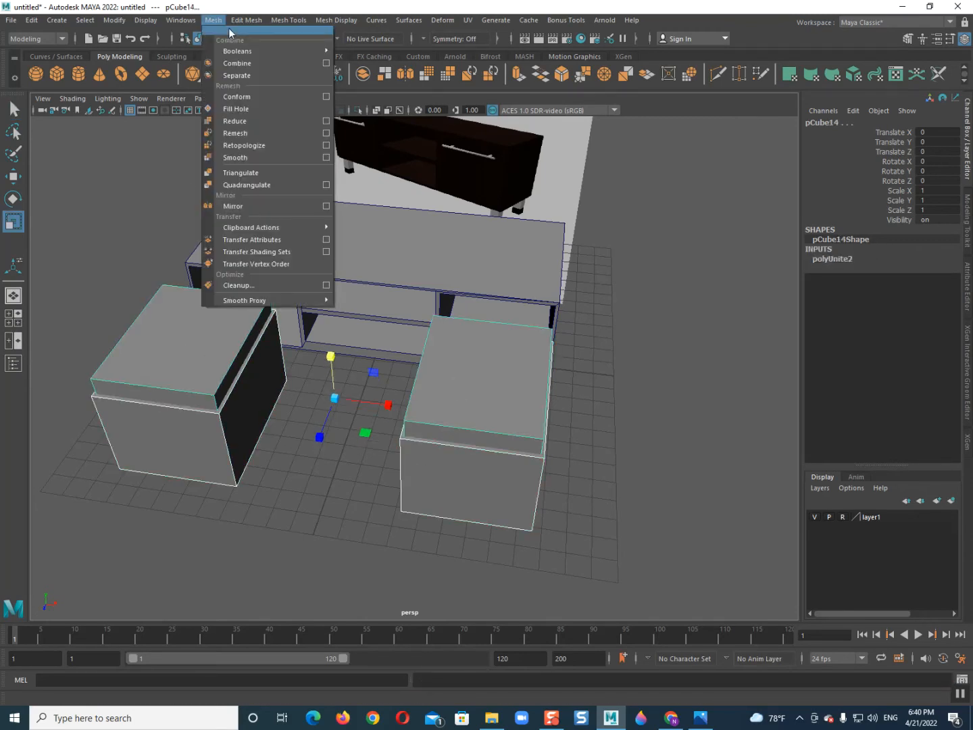
{"action": "mouse_move", "coordinate": [271, 48]}
{"action": "left_click", "coordinate": [365, 64]}
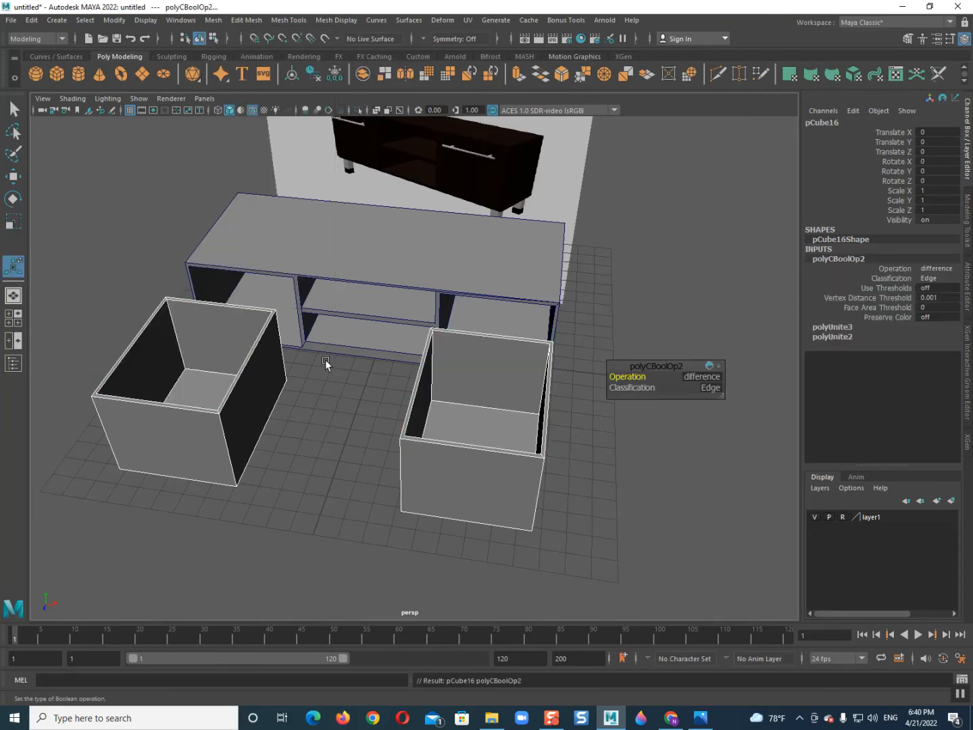
{"action": "right_click_drag", "start_coordinate": [254, 367], "coordinate": [314, 349]}
{"action": "left_click", "coordinate": [323, 457]}
Step: Slide the hollow drawers back into the cabinet's end compartments to about Z -8.927, using the top view
{"action": "left_click", "coordinate": [255, 349]}
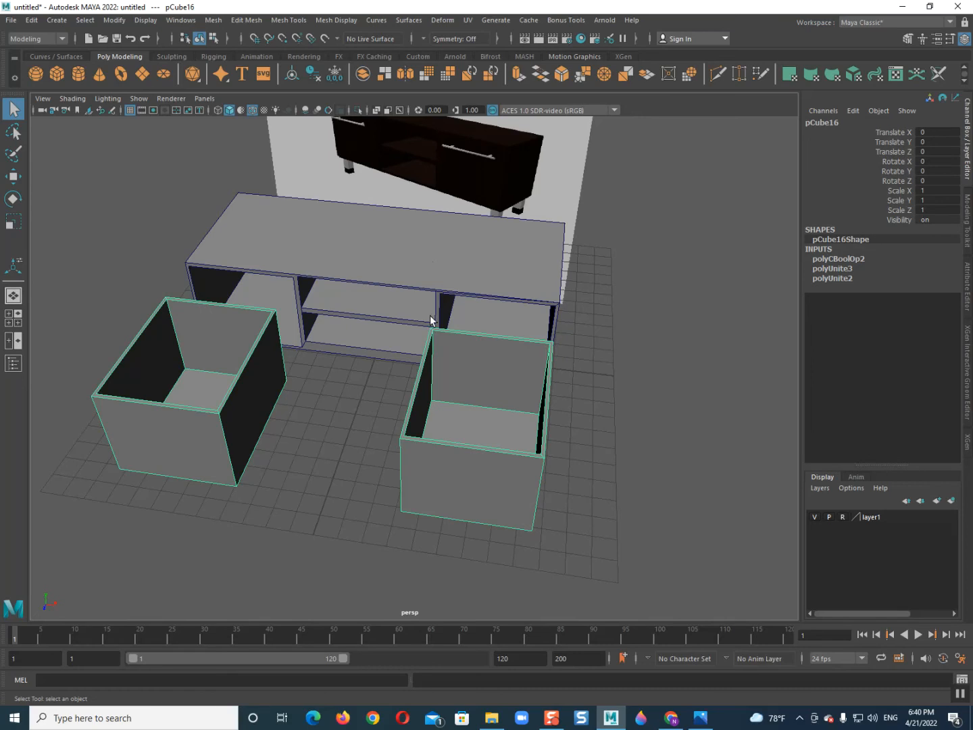
{"action": "key", "text": "w"}
{"action": "key", "text": "4"}
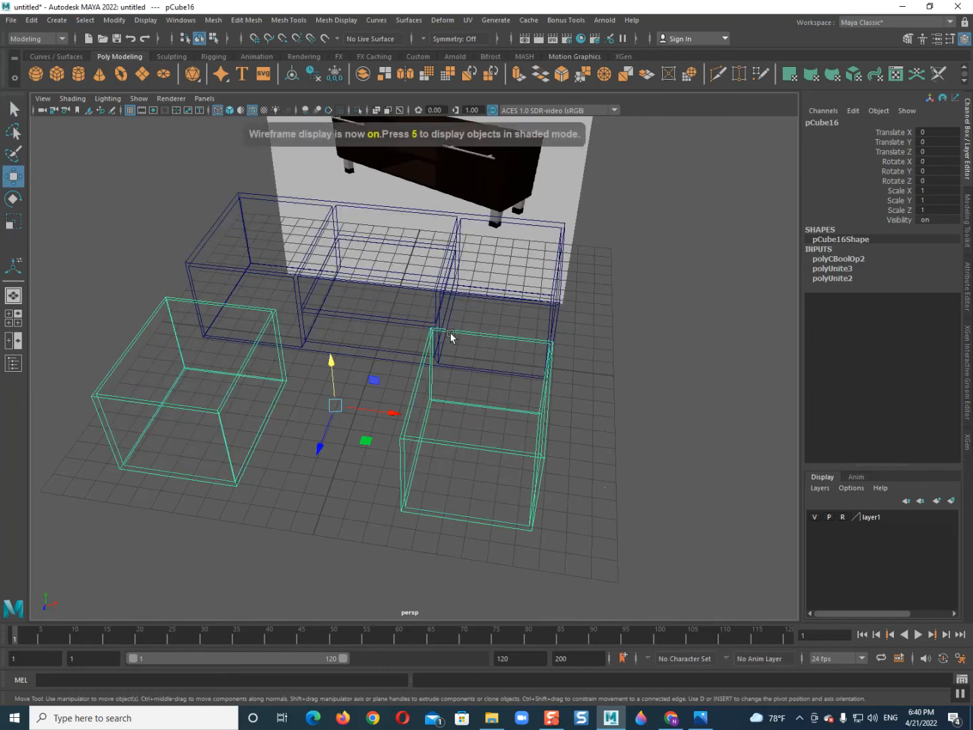
{"action": "key", "text": "space"}
{"action": "left_click_drag", "start_coordinate": [450, 332], "coordinate": [267, 342]}
{"action": "scroll", "coordinate": [378, 467], "scroll_direction": "down", "scroll_amount": 2}
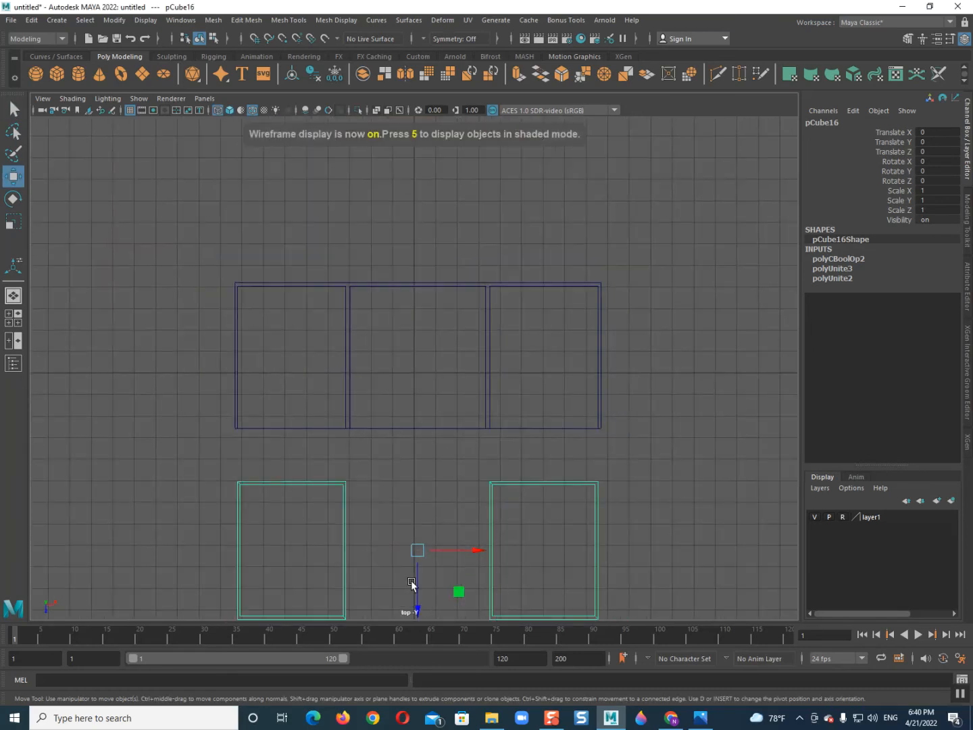
{"action": "left_click_drag", "start_coordinate": [418, 580], "coordinate": [405, 302]}
{"action": "key", "text": "space"}
{"action": "key", "text": "5"}
{"action": "key", "text": "f"}
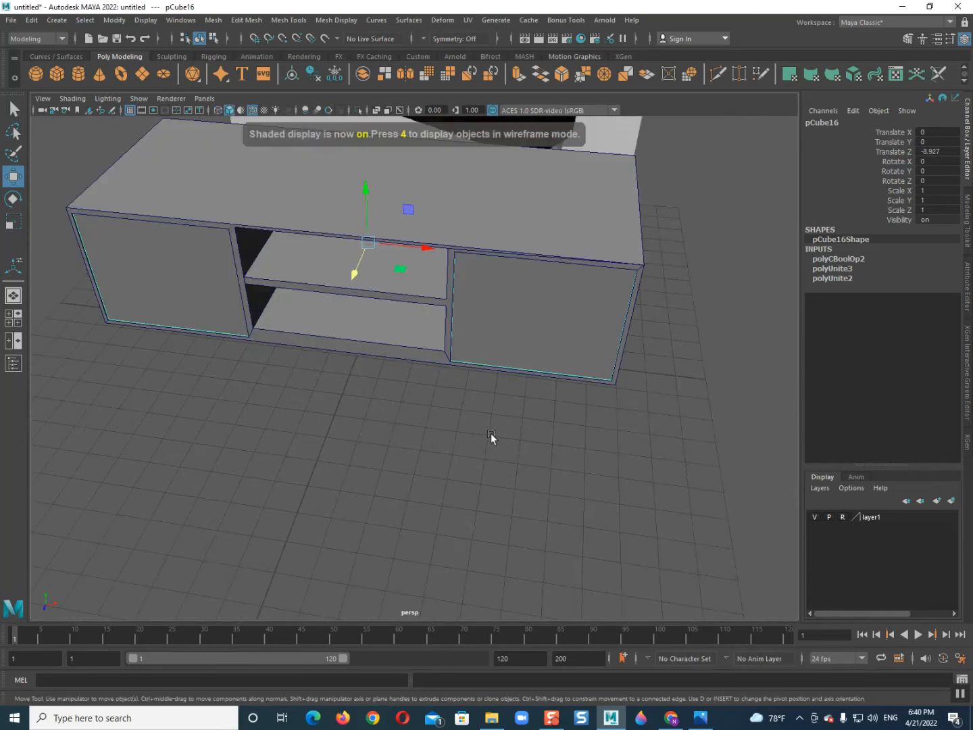
Step: Nudge both drawers slightly forward in their compartments and deselect them
{"action": "left_click_drag", "start_coordinate": [490, 441], "coordinate": [422, 419], "text": "alt"}
{"action": "left_click_drag", "start_coordinate": [375, 263], "coordinate": [373, 266]}
{"action": "left_click", "coordinate": [319, 349]}
Step: Create a small cylinder with radius about 0.291 and height about 0.526 in front of the cabinet's right drawer
{"action": "scroll", "coordinate": [299, 338], "scroll_direction": "down", "scroll_amount": 5}
{"action": "left_click_drag", "start_coordinate": [298, 338], "coordinate": [357, 448], "text": "alt"}
{"action": "scroll", "coordinate": [347, 408], "scroll_direction": "up", "scroll_amount": 5}
{"action": "scroll", "coordinate": [354, 457], "scroll_direction": "down", "scroll_amount": 2}
{"action": "middle_click_drag", "start_coordinate": [354, 457], "coordinate": [334, 433], "text": "alt"}
{"action": "right_click", "coordinate": [335, 432], "text": "shift"}
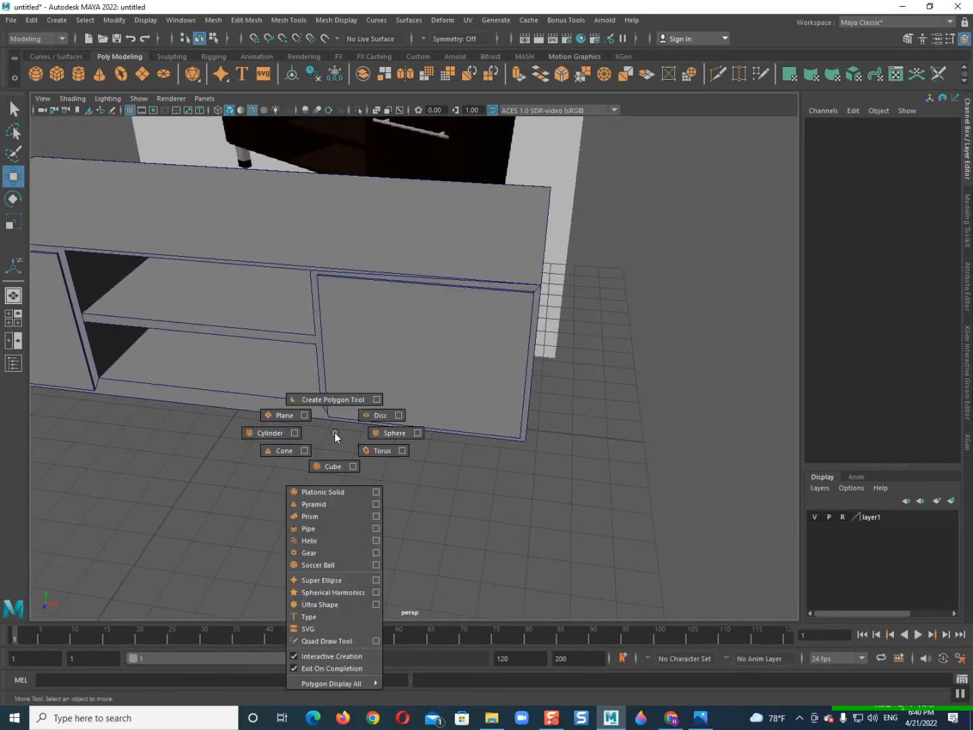
{"action": "left_click", "coordinate": [269, 433]}
{"action": "left_click_drag", "start_coordinate": [367, 464], "coordinate": [375, 435]}
{"action": "key", "text": "r"}
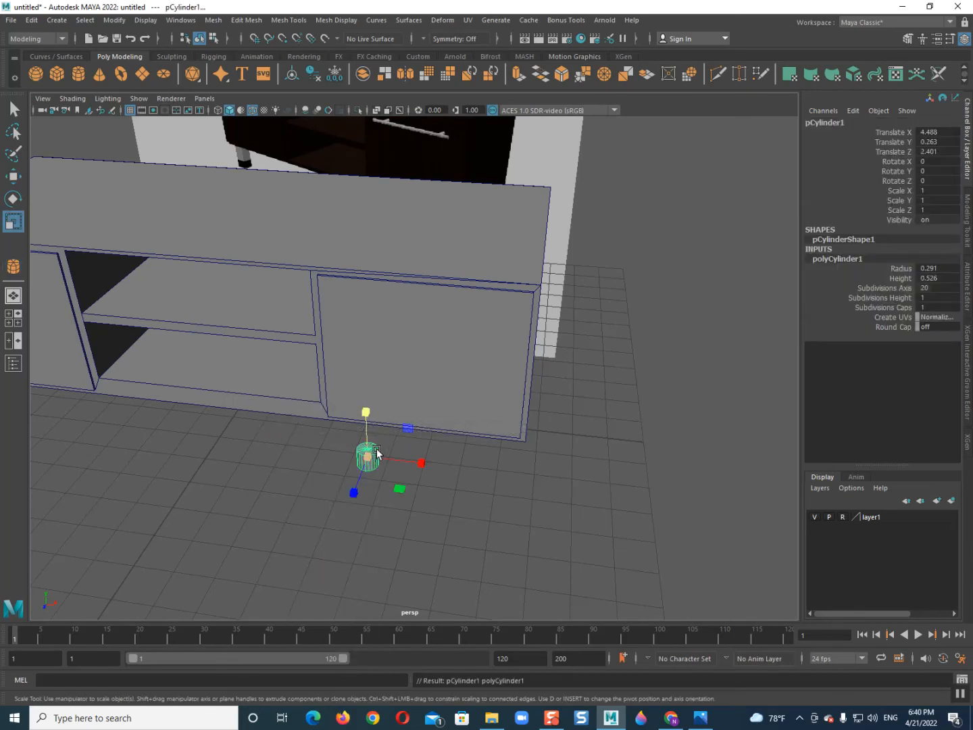
Step: Slim and lengthen the small cylinder, and set its Rotate X to 90 so it points toward the drawer front
{"action": "left_click_drag", "start_coordinate": [393, 483], "coordinate": [390, 477]}
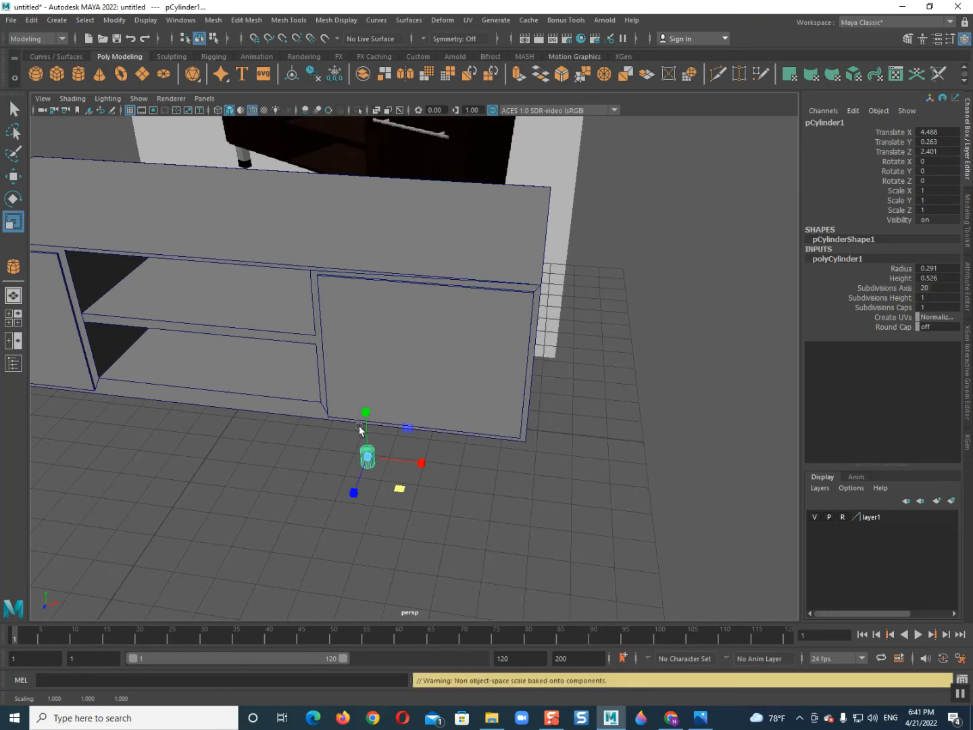
{"action": "left_click_drag", "start_coordinate": [361, 417], "coordinate": [373, 334]}
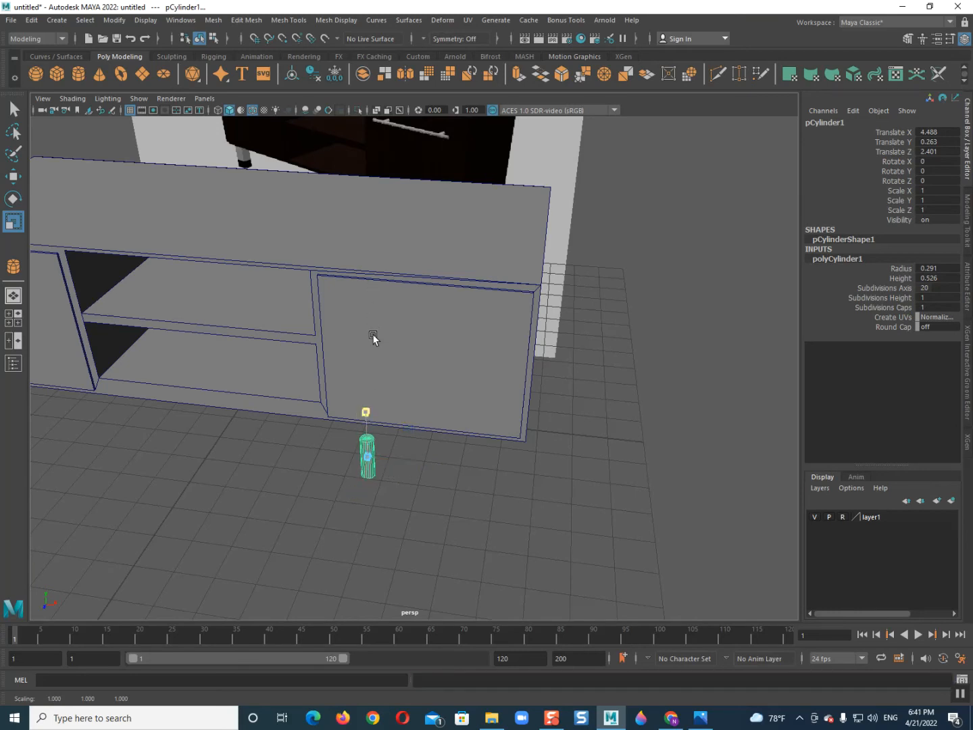
{"action": "key", "text": "e"}
{"action": "left_click_drag", "start_coordinate": [356, 458], "coordinate": [352, 500]}
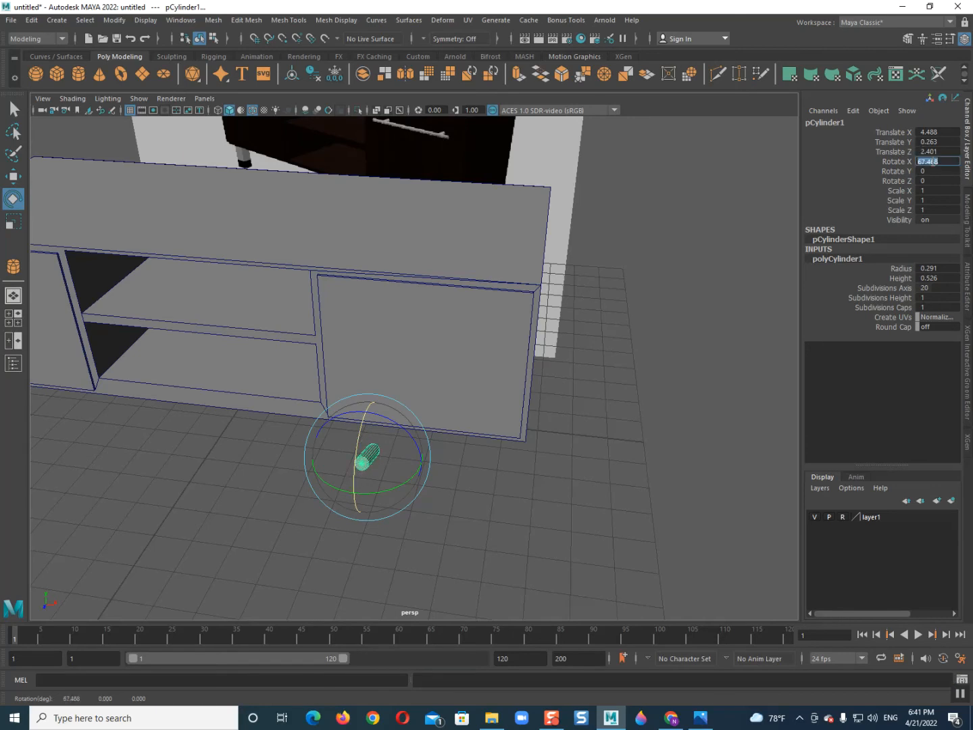
{"action": "key", "text": "Return"}
Step: Raise the cylinder to about Y 5.059 and move it forward to about Z 2.588 at the right drawer's upper front
{"action": "key", "text": "w"}
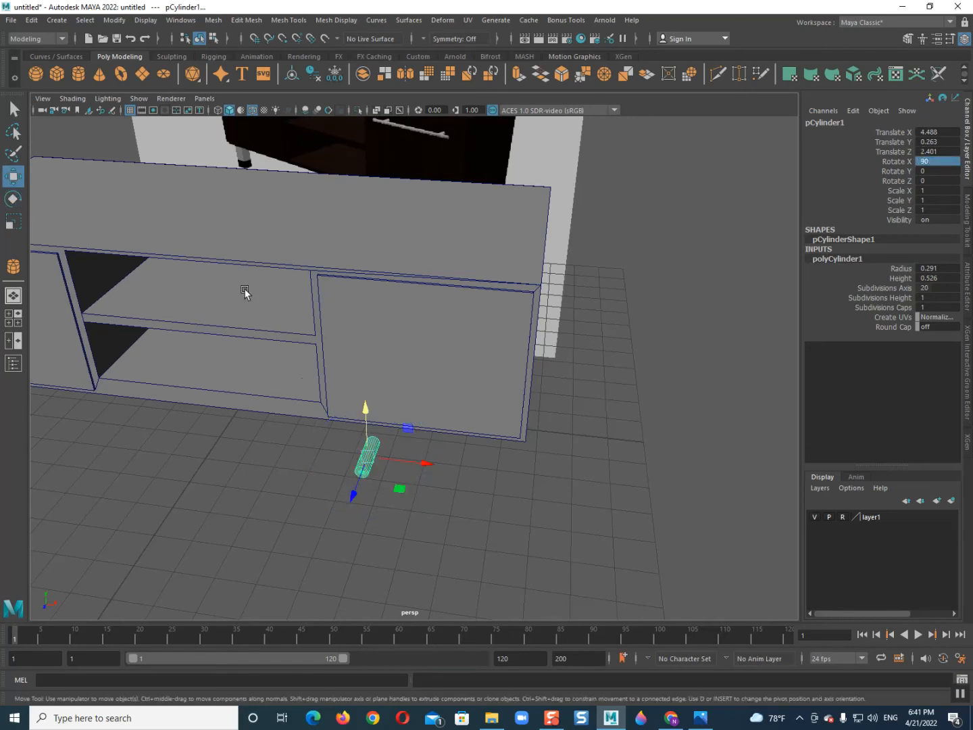
{"action": "left_click_drag", "start_coordinate": [360, 412], "coordinate": [369, 358]}
{"action": "key", "text": "r"}
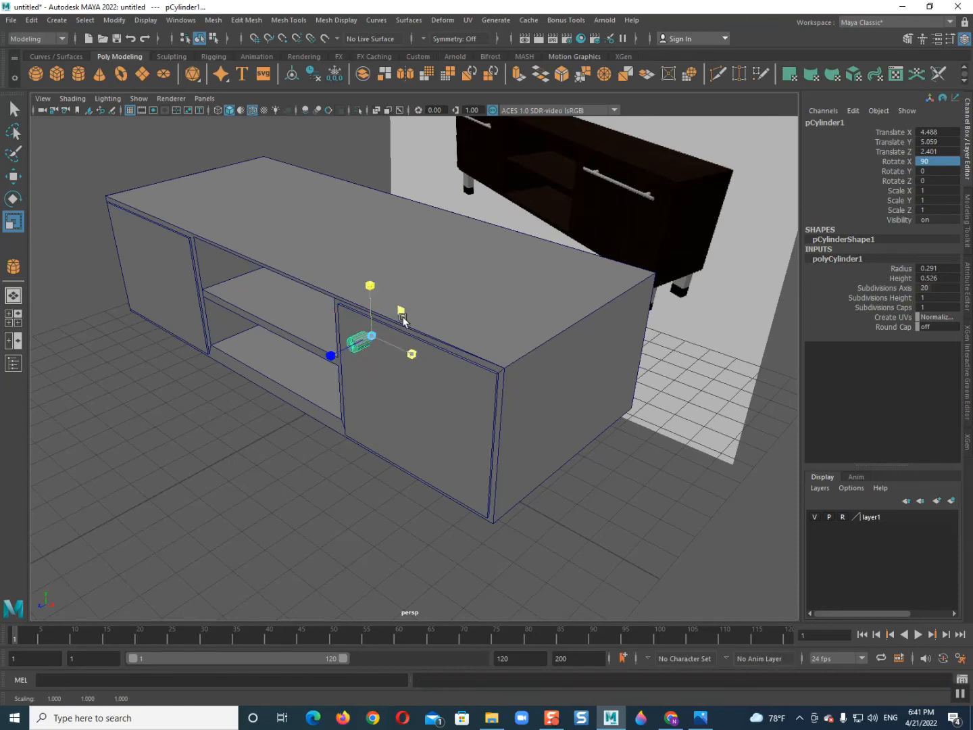
{"action": "key", "text": "w"}
{"action": "mouse_move", "coordinate": [348, 346]}
{"action": "left_mouse_down"}
{"action": "mouse_move", "coordinate": [332, 355]}
{"action": "mouse_move", "coordinate": [340, 348]}
{"action": "left_mouse_up"}
Step: Move the cylinder forward to about Z 2.875 and thin its cross-section to form a slim handle post
{"action": "key", "text": "r"}
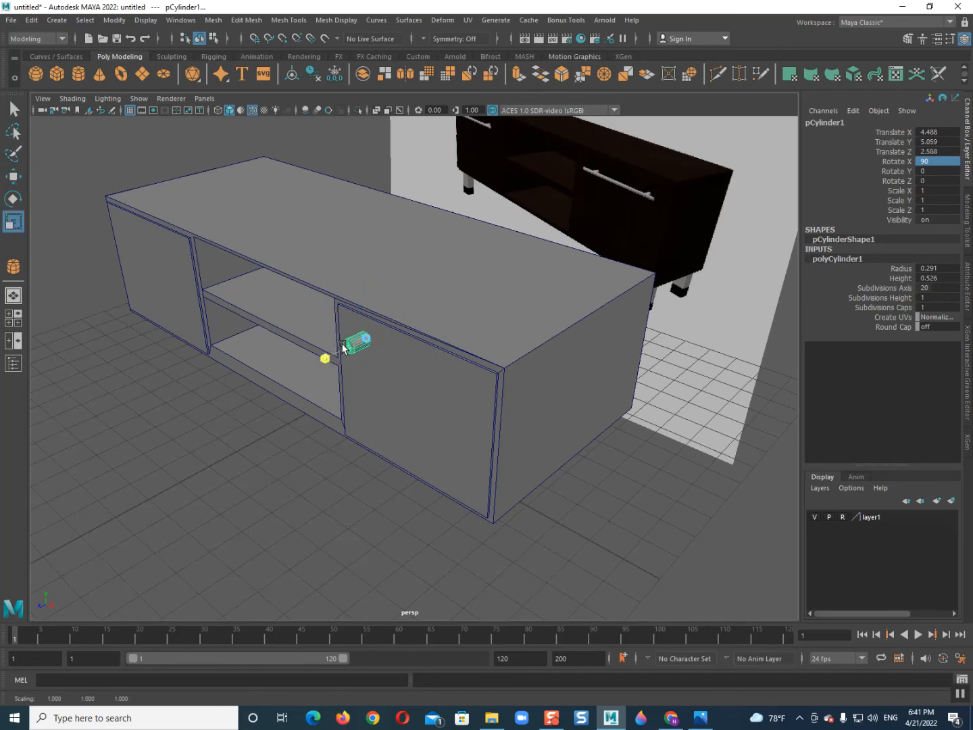
{"action": "mouse_move", "coordinate": [351, 336]}
{"action": "left_mouse_down"}
{"action": "mouse_move", "coordinate": [322, 365]}
{"action": "mouse_move", "coordinate": [331, 352]}
{"action": "mouse_move", "coordinate": [477, 370]}
{"action": "left_mouse_up"}
{"action": "key", "text": "w"}
{"action": "key", "text": "ctrl+z"}
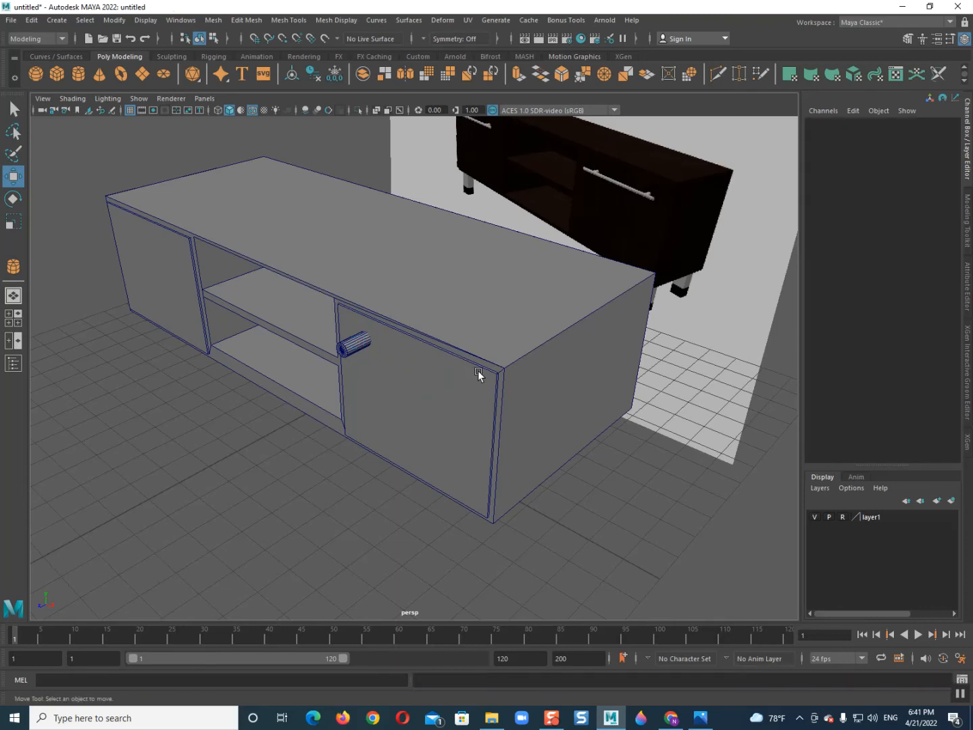
{"action": "left_click", "coordinate": [356, 347]}
{"action": "key", "text": "r"}
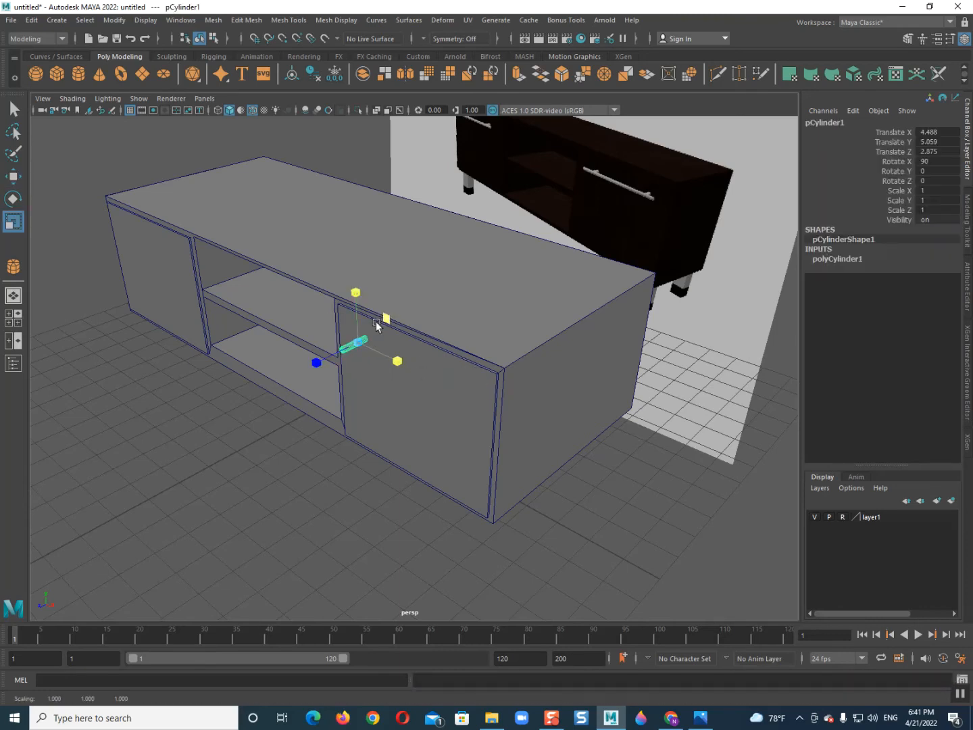
{"action": "key", "text": "w"}
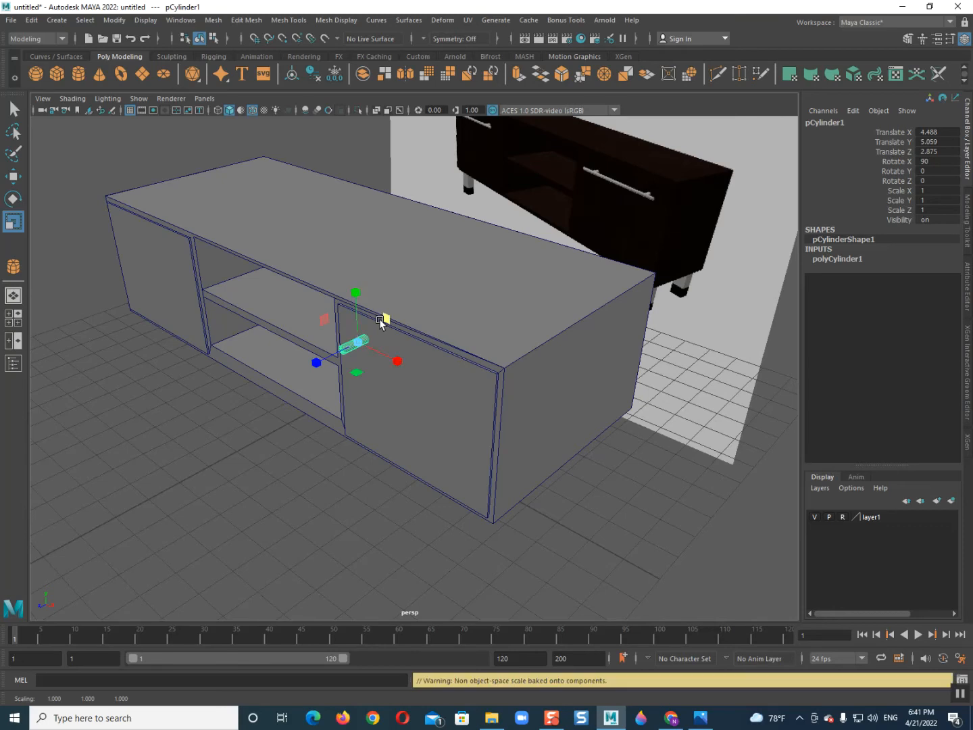
Step: Duplicate the handle post at about X 7.72 near the drawer's outer edge, and duplicate it again at about X 6.458
{"action": "left_click_drag", "start_coordinate": [397, 360], "coordinate": [489, 371], "text": "shift"}
{"action": "left_click_drag", "start_coordinate": [447, 409], "coordinate": [513, 410], "text": "alt"}
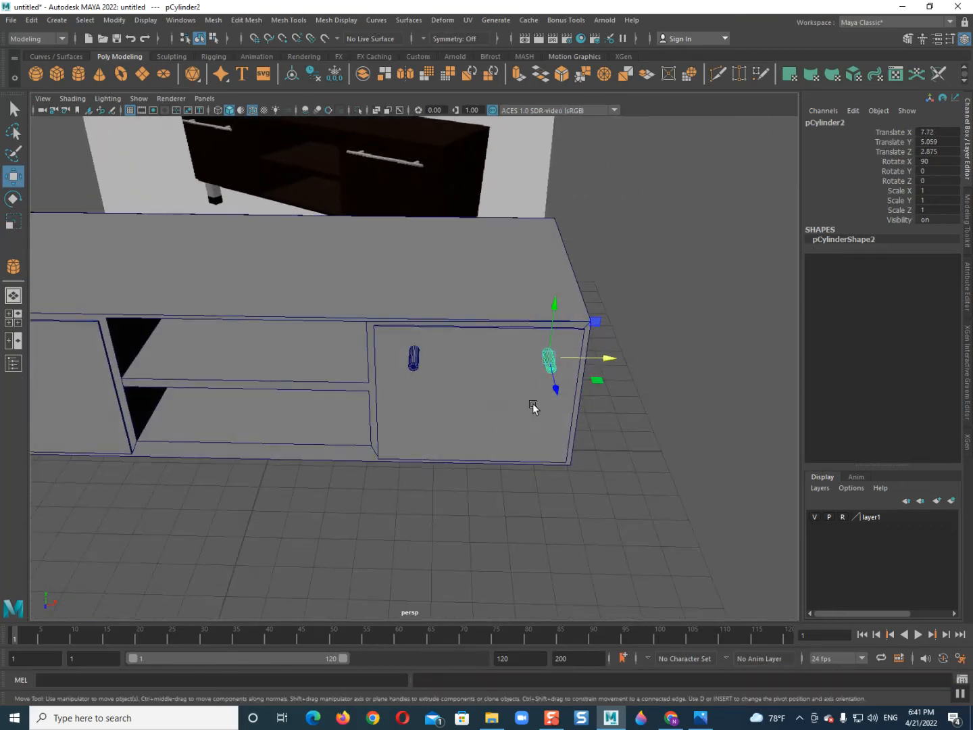
{"action": "mouse_move", "coordinate": [584, 362]}
{"action": "left_mouse_down", "text": "shift"}
{"action": "mouse_move", "coordinate": [531, 362]}
{"action": "mouse_move", "coordinate": [519, 381]}
{"action": "left_mouse_up", "text": "shift"}
Step: Rotate the middle copy about Y so it lies horizontally along the drawer front as the handle's crossbar
{"action": "key", "text": "e"}
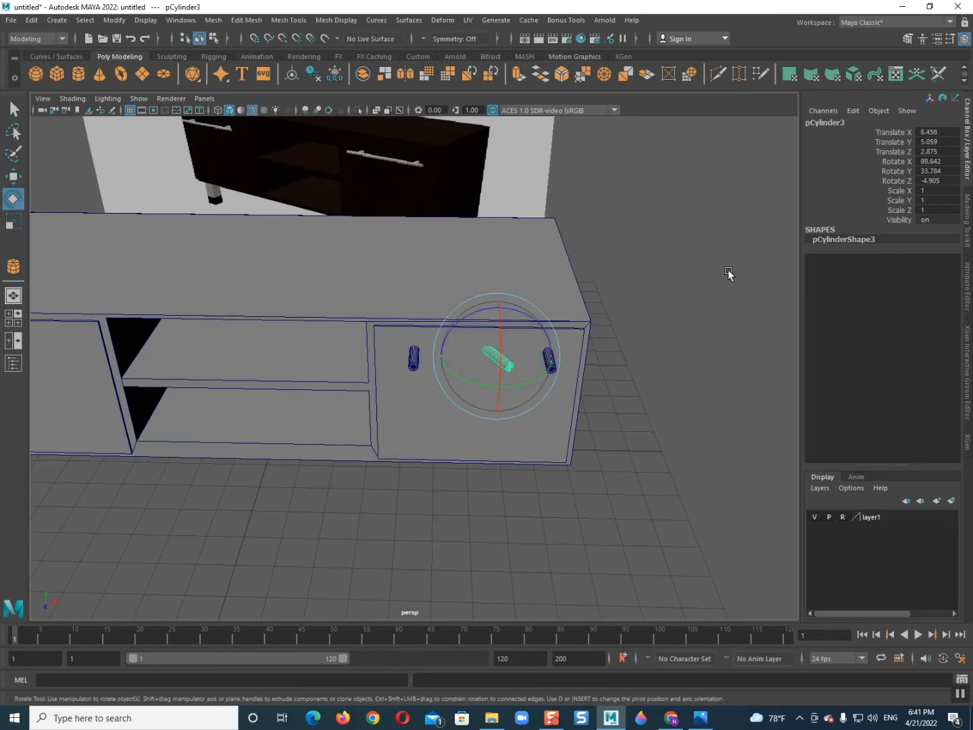
{"action": "key", "text": "ctrl+z"}
{"action": "left_click_drag", "start_coordinate": [505, 385], "coordinate": [826, 277]}
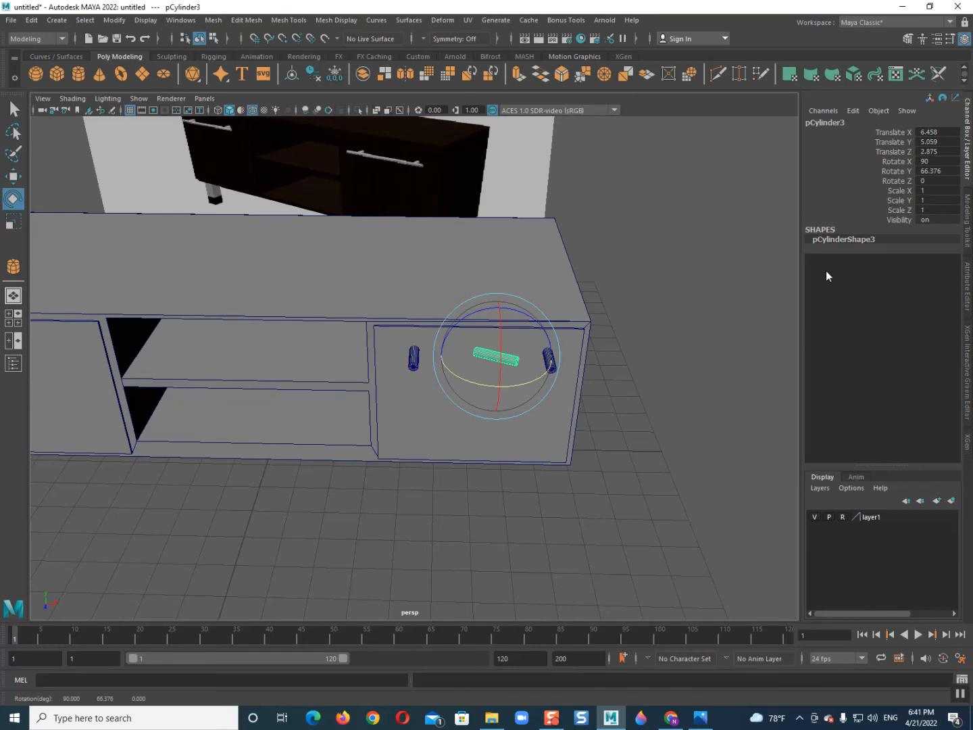
{"action": "double_click", "coordinate": [950, 171]}
{"action": "key", "text": "Return"}
Step: Move the crossbar forward to the posts' front ends and lengthen it to extend slightly past both posts
{"action": "key", "text": "w"}
{"action": "left_click_drag", "start_coordinate": [504, 374], "coordinate": [337, 409]}
{"action": "key", "text": "r"}
{"action": "key", "text": "w"}
{"action": "left_click_drag", "start_coordinate": [313, 347], "coordinate": [419, 352]}
{"action": "left_click_drag", "start_coordinate": [538, 317], "coordinate": [562, 323]}
{"action": "key", "text": "r"}
{"action": "key", "text": "w"}
{"action": "left_click_drag", "start_coordinate": [495, 352], "coordinate": [495, 350]}
{"action": "right_click_drag", "start_coordinate": [433, 349], "coordinate": [496, 341]}
{"action": "left_click", "coordinate": [269, 571]}
Step: Combine the crossbar and both posts of the right drawer's handle into one mesh
{"action": "scroll", "coordinate": [344, 319], "scroll_direction": "down", "scroll_amount": 5}
{"action": "left_click_drag", "start_coordinate": [271, 441], "coordinate": [407, 319], "text": "alt"}
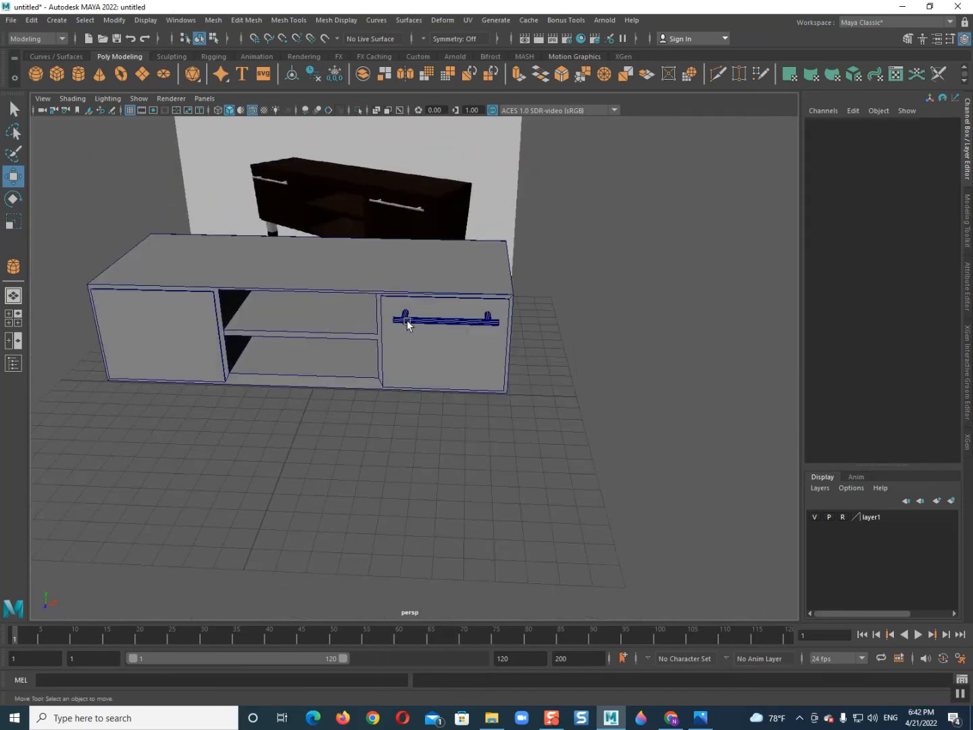
{"action": "left_click", "coordinate": [410, 318]}
{"action": "scroll", "coordinate": [391, 355], "scroll_direction": "up", "scroll_amount": 4}
{"action": "left_click", "coordinate": [392, 297]}
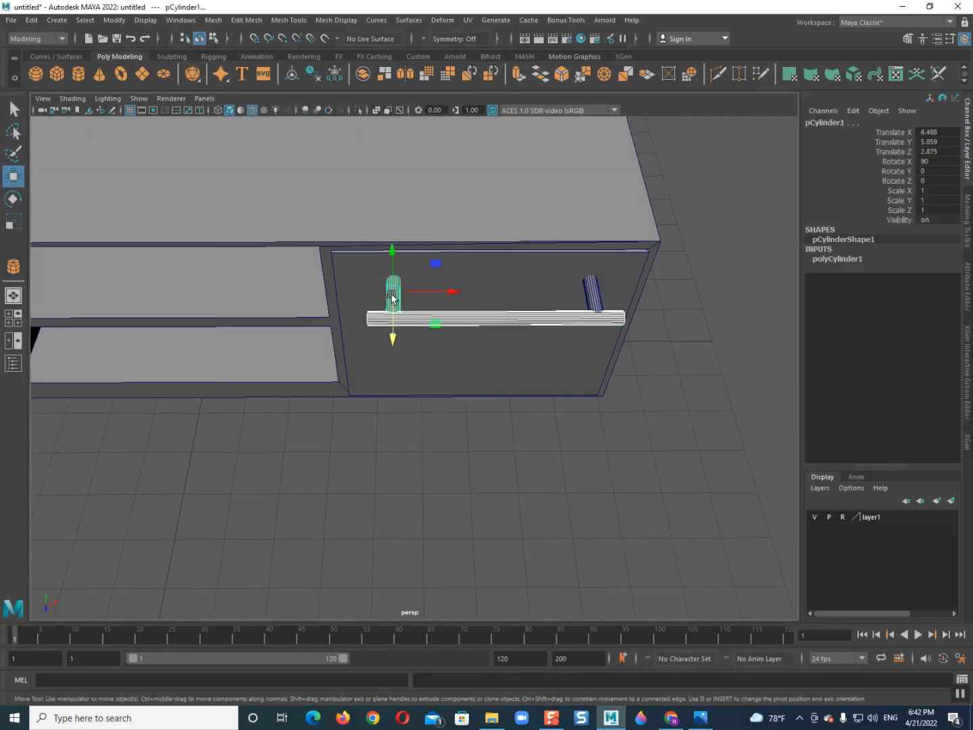
{"action": "left_click", "coordinate": [594, 292]}
{"action": "left_click", "coordinate": [207, 21]}
{"action": "left_click", "coordinate": [231, 62]}
Step: Clean the combined handle's history and transformations, and duplicate it onto the left drawer at about X -11.469
{"action": "scroll", "coordinate": [457, 287], "scroll_direction": "down", "scroll_amount": 4}
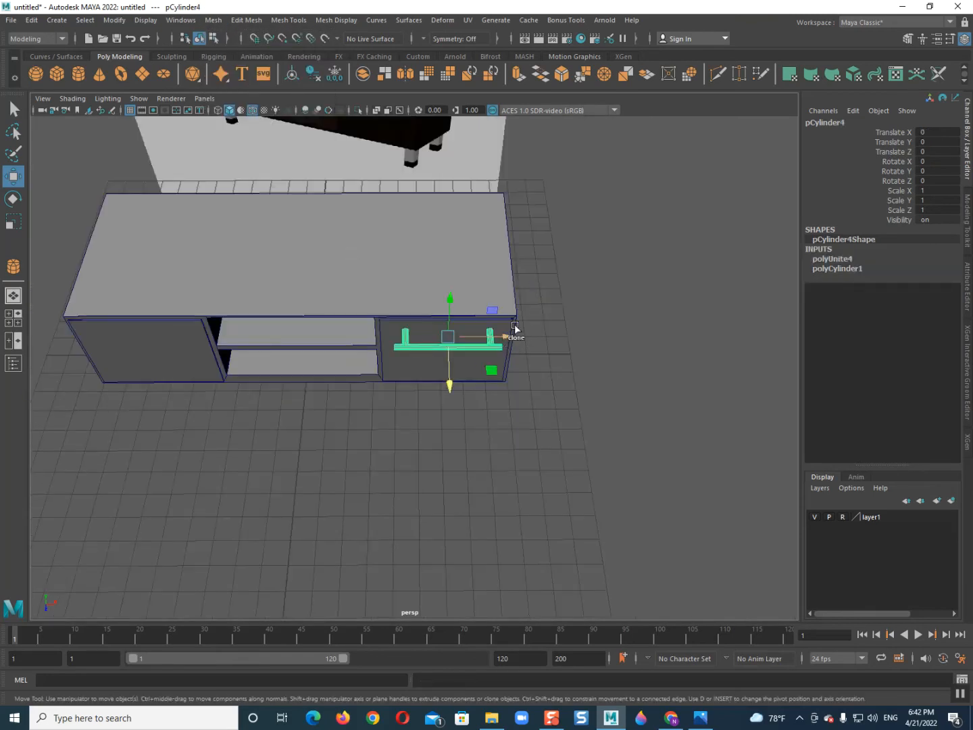
{"action": "left_click", "coordinate": [320, 76]}
{"action": "left_click", "coordinate": [334, 72]}
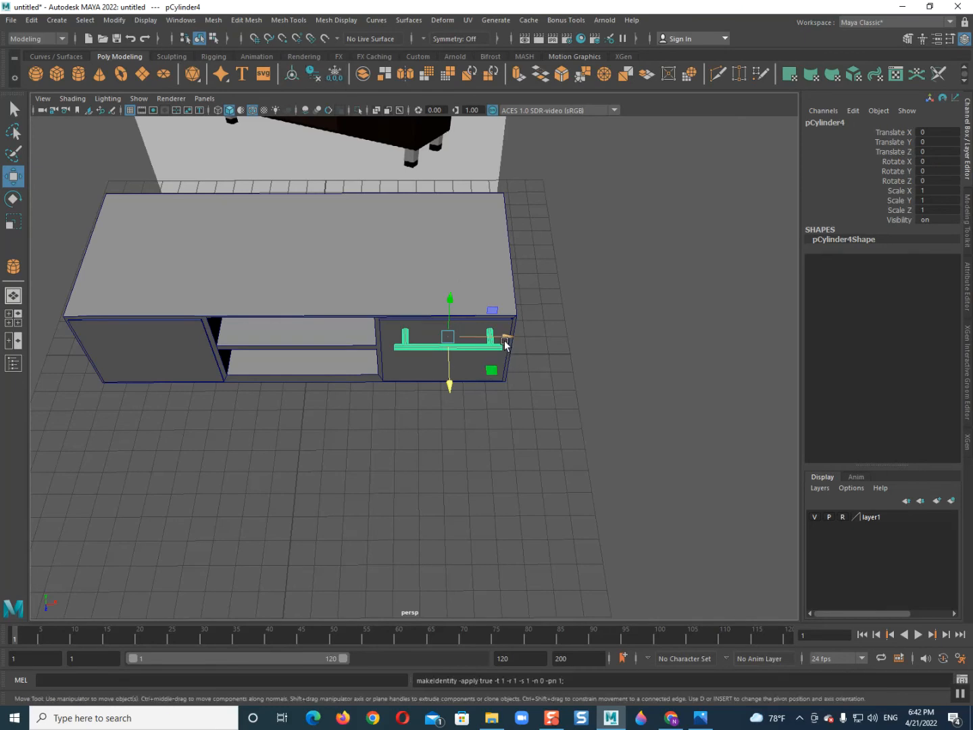
{"action": "left_click_drag", "start_coordinate": [504, 344], "coordinate": [208, 361], "text": "shift"}
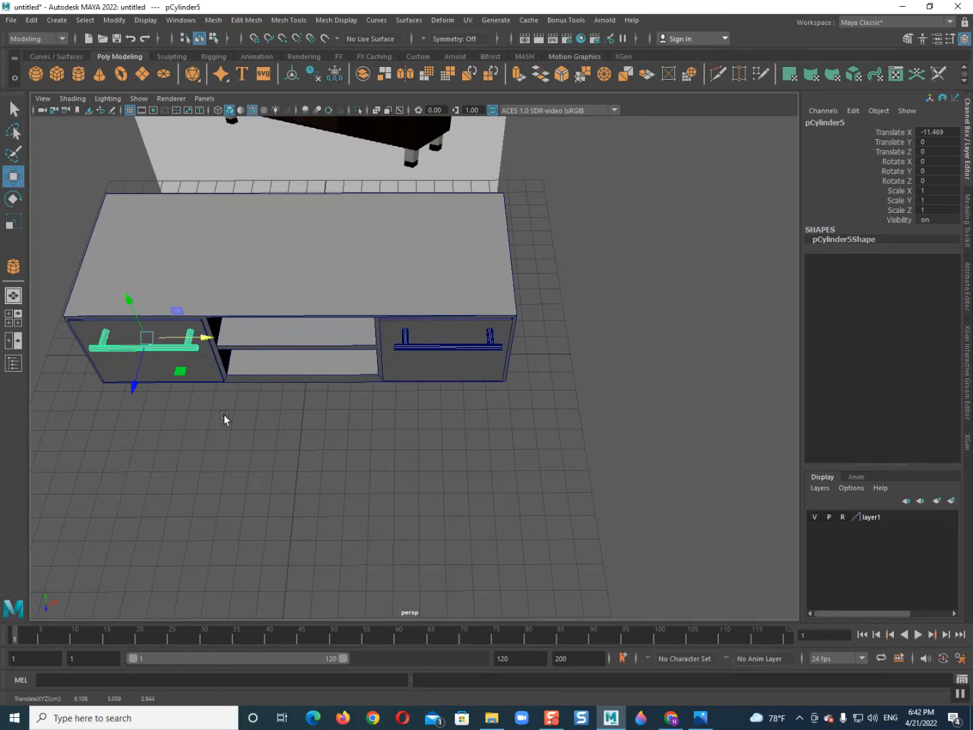
{"action": "left_click", "coordinate": [239, 472]}
Step: Shorten the mounting posts of both handles and move the handles back to about Z -0.411 against the drawer fronts
{"action": "left_click_drag", "start_coordinate": [231, 465], "coordinate": [356, 386], "text": "alt"}
{"action": "left_click", "coordinate": [432, 416]}
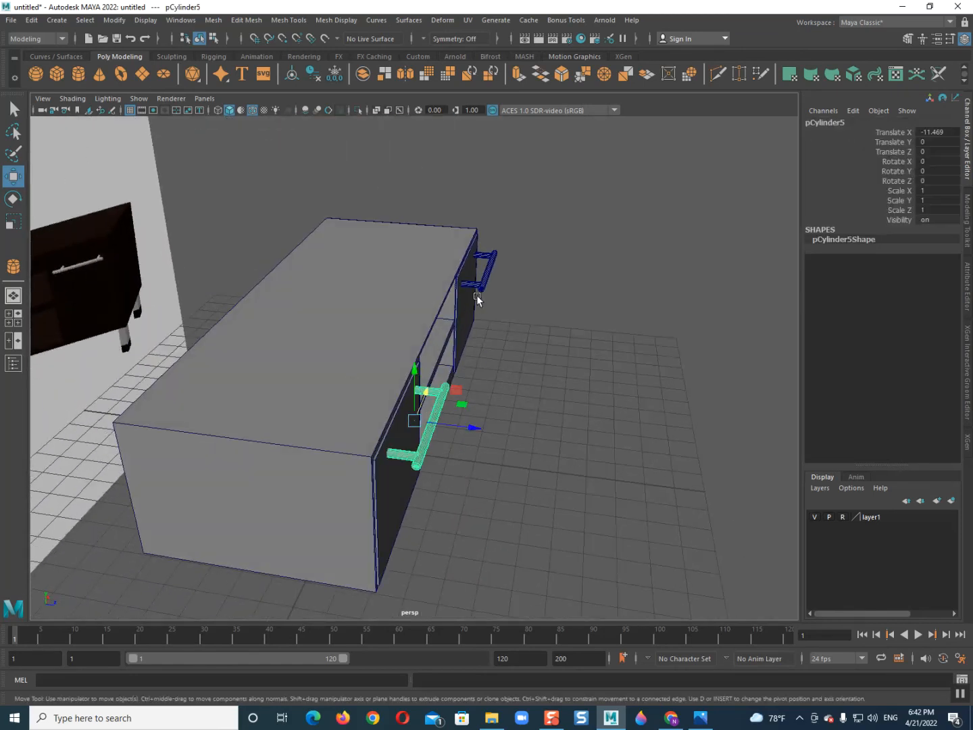
{"action": "left_click", "coordinate": [479, 283]}
{"action": "left_click", "coordinate": [443, 404], "text": "shift"}
{"action": "right_click_drag", "start_coordinate": [575, 337], "coordinate": [514, 319]}
{"action": "left_click_drag", "start_coordinate": [332, 325], "coordinate": [355, 381], "text": "alt"}
{"action": "left_click_drag", "start_coordinate": [362, 183], "coordinate": [459, 467]}
{"action": "left_click_drag", "start_coordinate": [395, 191], "coordinate": [467, 479]}
{"action": "left_click_drag", "start_coordinate": [496, 307], "coordinate": [512, 311]}
{"action": "right_click_drag", "start_coordinate": [483, 303], "coordinate": [570, 238]}
{"action": "left_click_drag", "start_coordinate": [525, 350], "coordinate": [222, 547]}
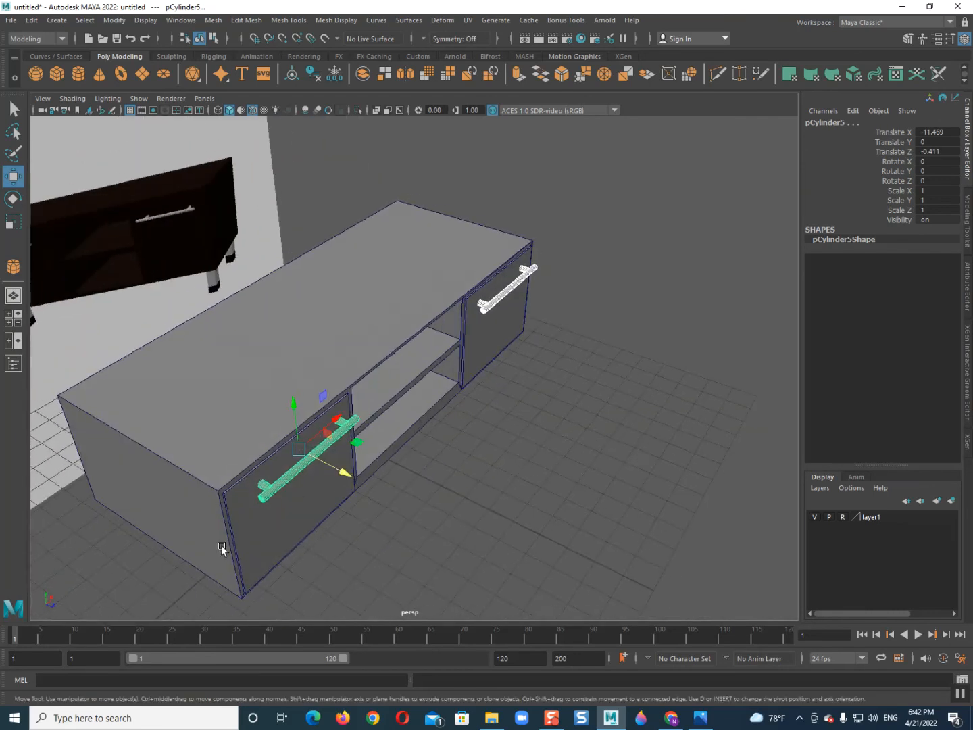
Step: Separate the joined drawer mesh into two individual drawers
{"action": "left_click", "coordinate": [271, 525]}
{"action": "left_click", "coordinate": [274, 489]}
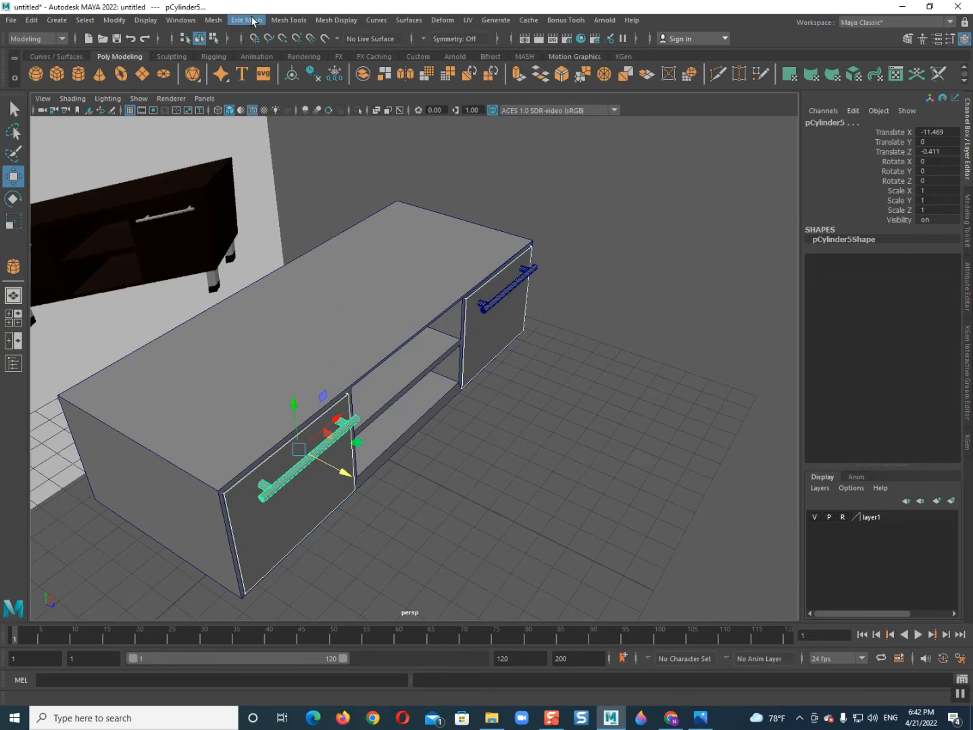
{"action": "left_click", "coordinate": [308, 517]}
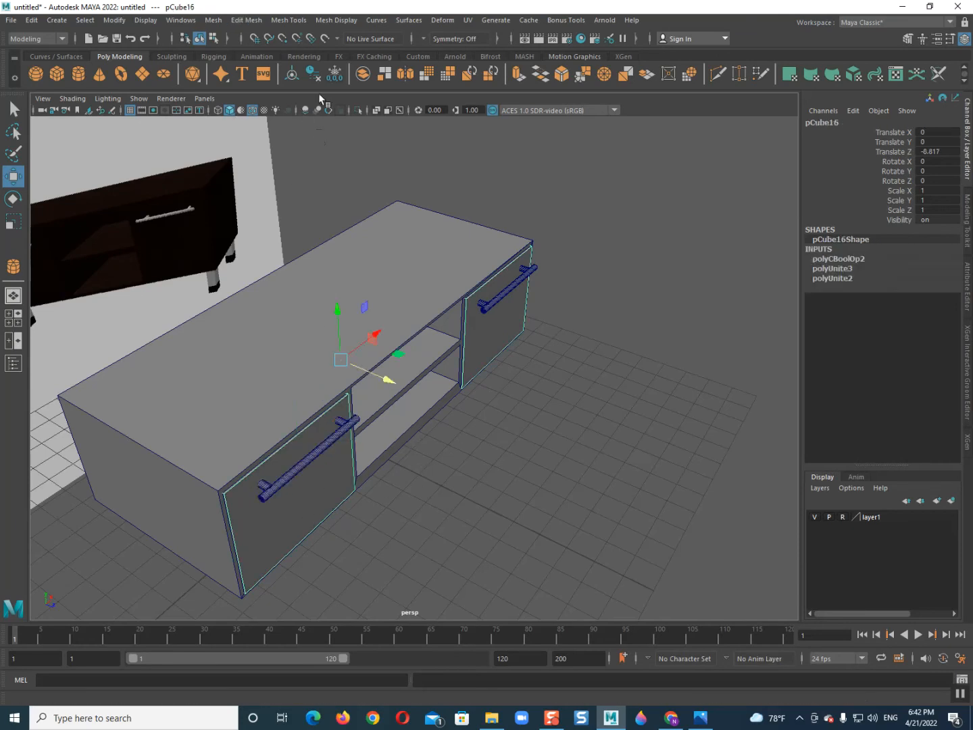
{"action": "left_click", "coordinate": [213, 21]}
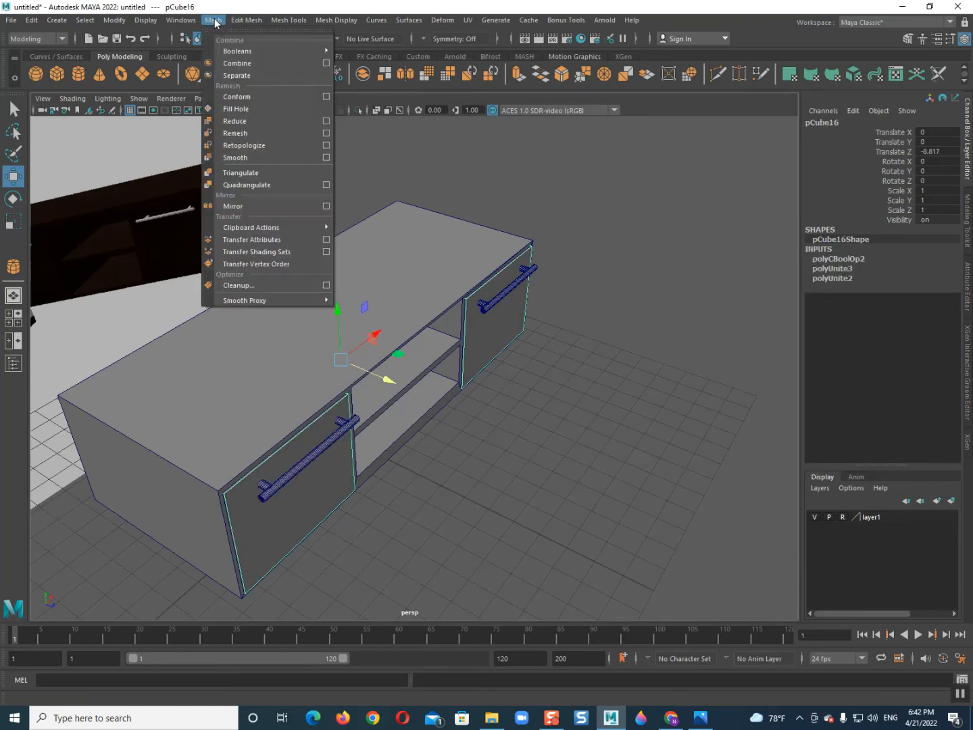
{"action": "left_click", "coordinate": [237, 75]}
Step: Center the pivots of the separated drawers, and clean up their transformations and construction history
{"action": "left_click", "coordinate": [291, 73]}
{"action": "left_click", "coordinate": [334, 73]}
{"action": "left_click", "coordinate": [313, 75]}
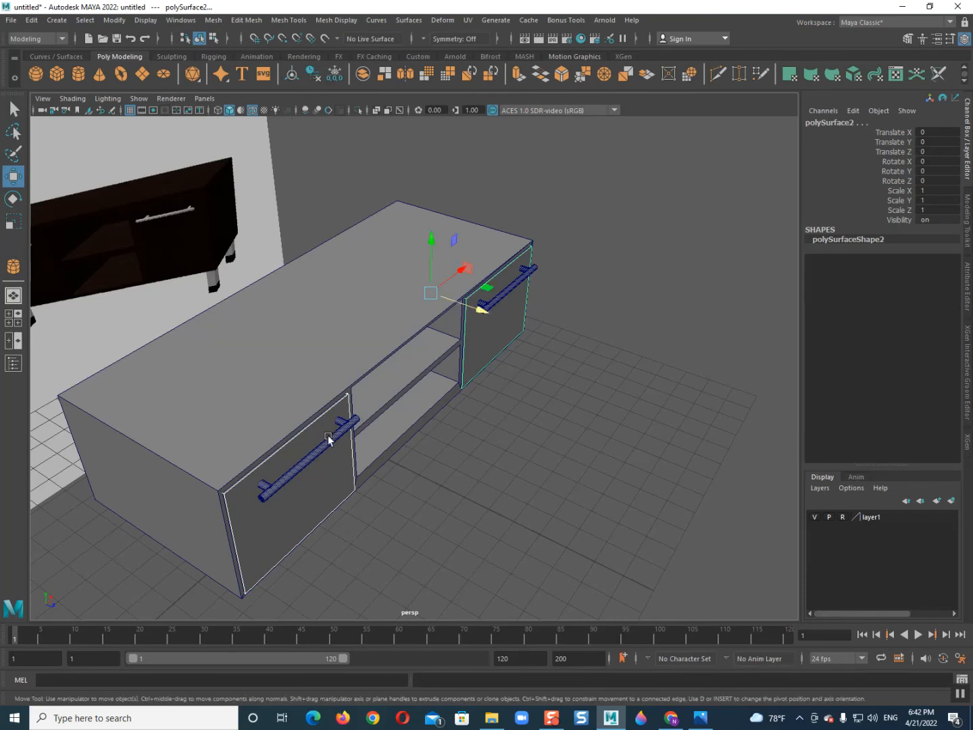
Step: Combine the left drawer and its handle into one mesh
{"action": "left_click", "coordinate": [304, 494]}
{"action": "left_click", "coordinate": [298, 465]}
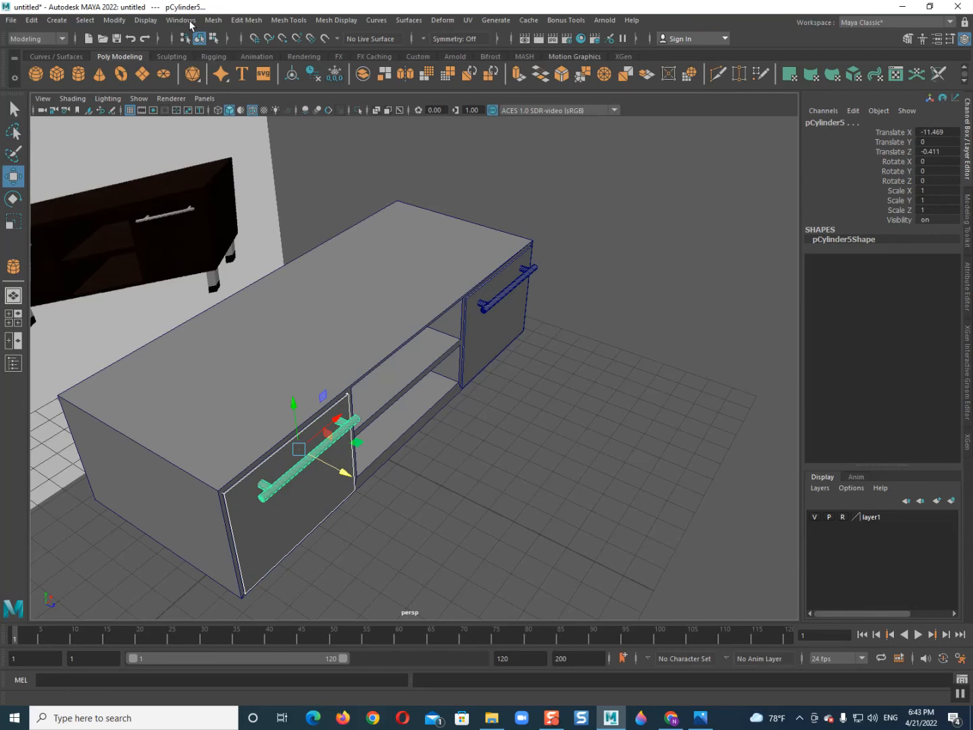
{"action": "left_click", "coordinate": [215, 25]}
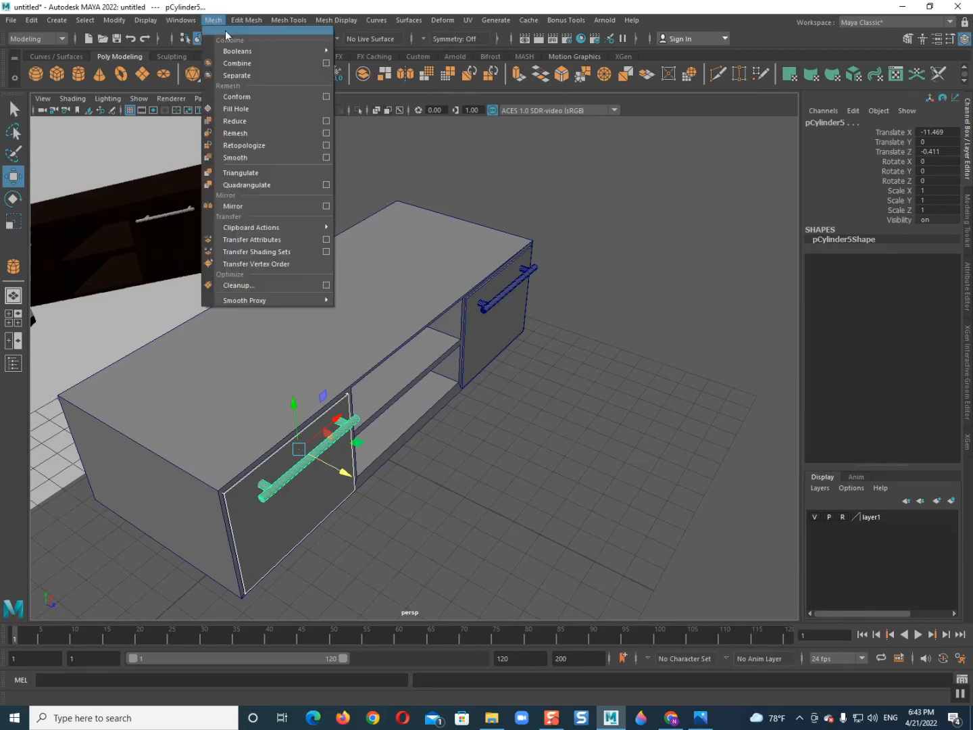
{"action": "left_click", "coordinate": [239, 63]}
Step: Combine the right drawer and its handle into one mesh
{"action": "left_click", "coordinate": [509, 333]}
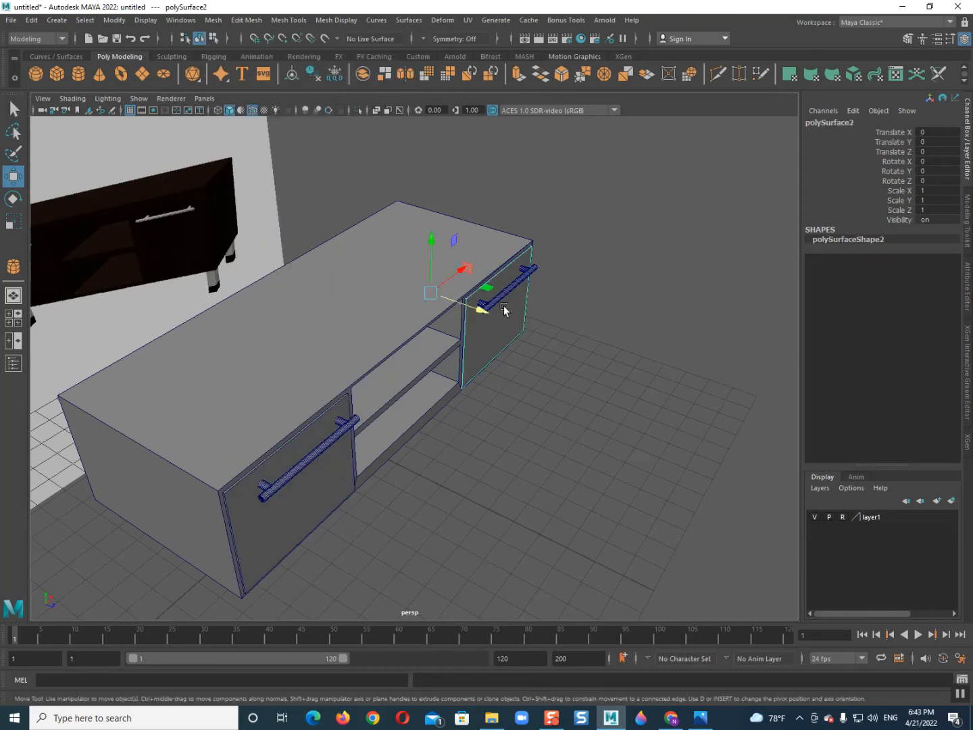
{"action": "left_click", "coordinate": [502, 295]}
{"action": "left_click", "coordinate": [214, 20]}
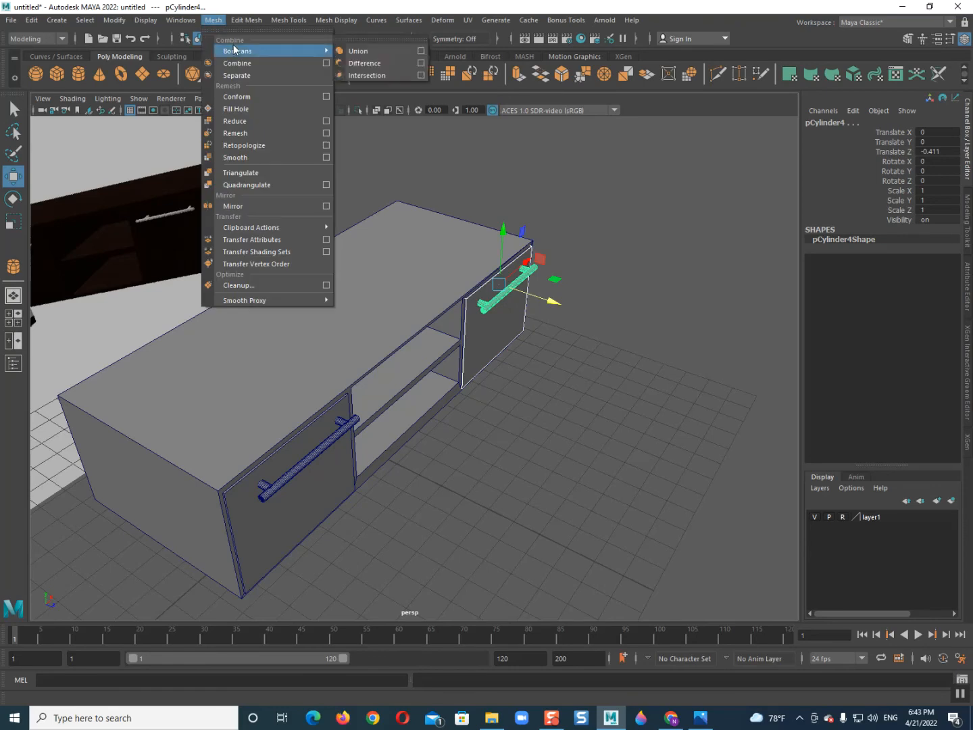
{"action": "left_click", "coordinate": [238, 62]}
Step: Delete the construction history and freeze the transformations of the cabinet body and both drawers, leaving everything deselected
{"action": "scroll", "coordinate": [380, 370], "scroll_direction": "down", "scroll_amount": 5}
{"action": "scroll", "coordinate": [360, 333], "scroll_direction": "down", "scroll_amount": 2}
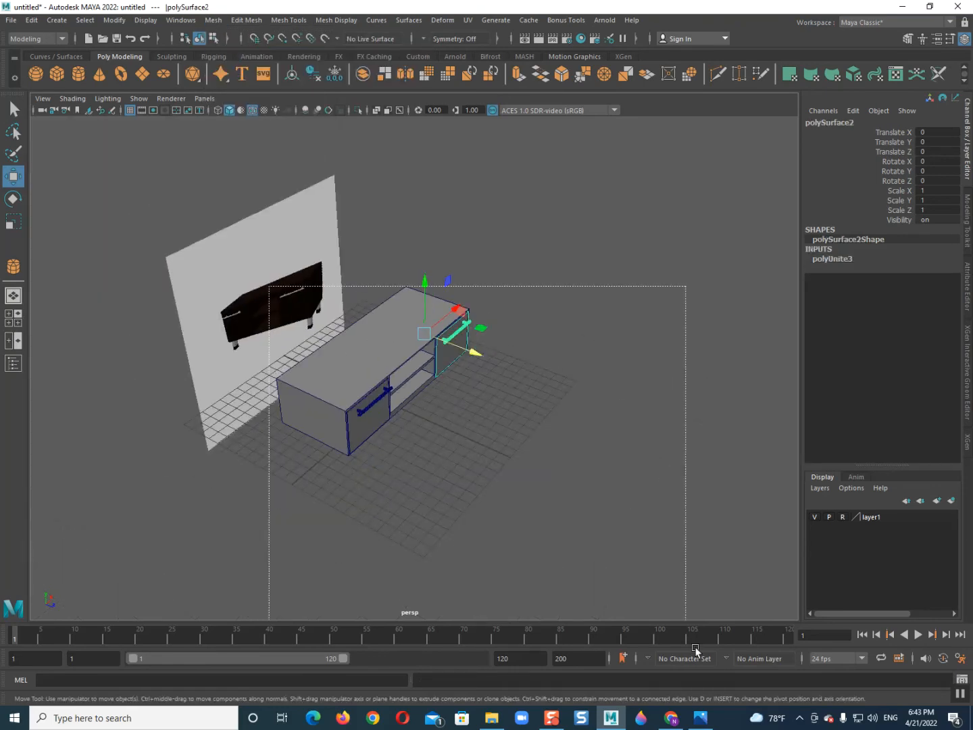
{"action": "left_click", "coordinate": [312, 76]}
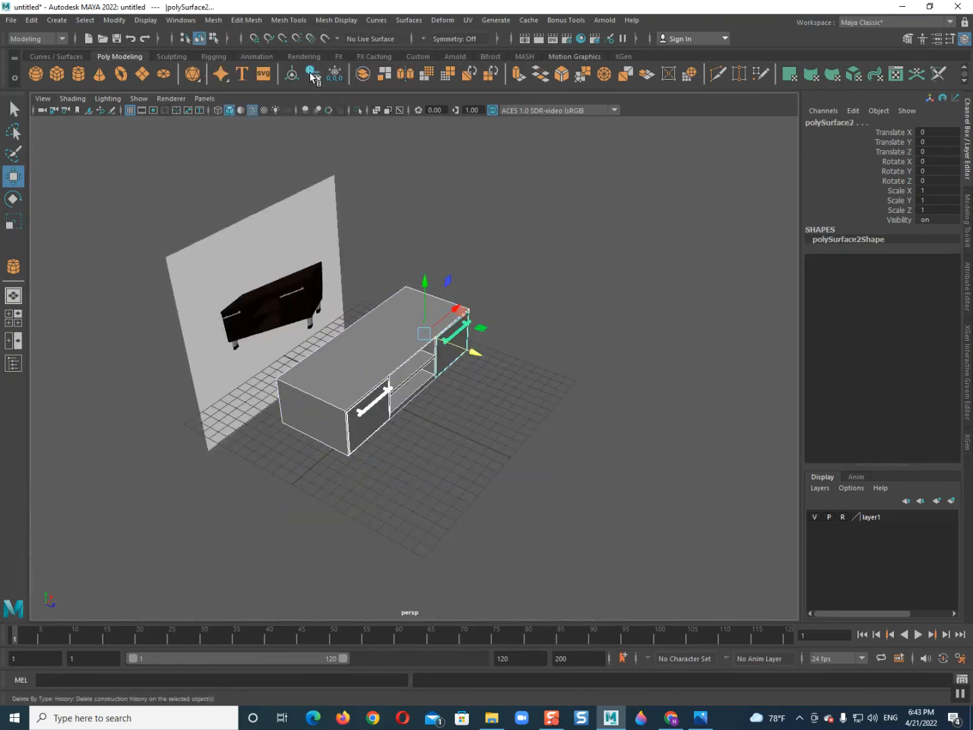
{"action": "left_click", "coordinate": [332, 73]}
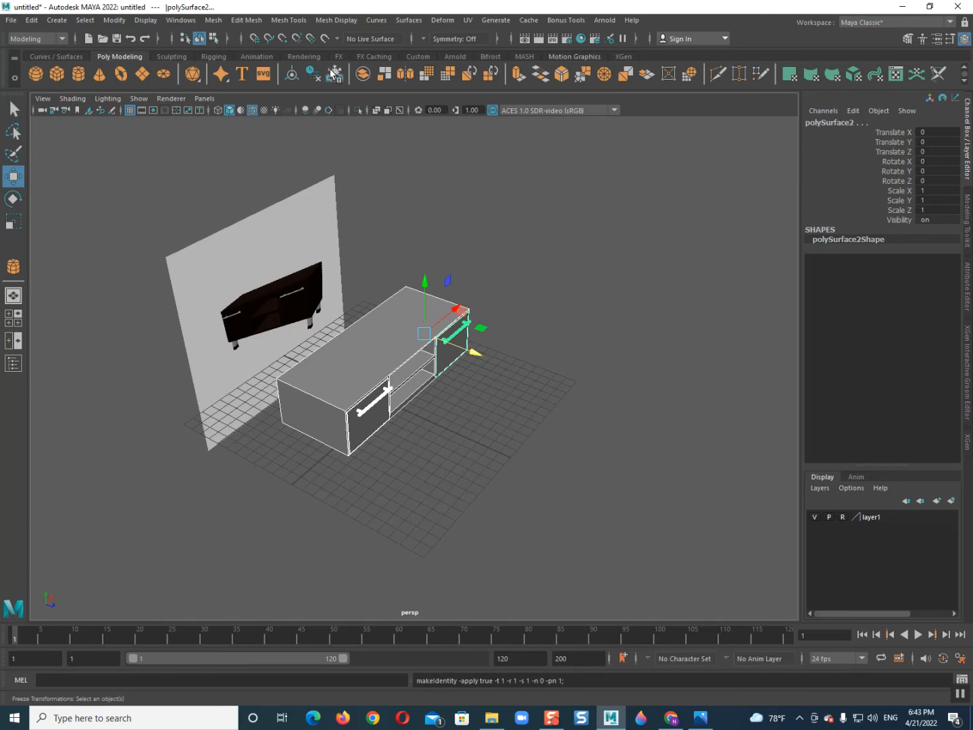
{"action": "scroll", "coordinate": [426, 284], "scroll_direction": "down", "scroll_amount": 5}
{"action": "left_click_drag", "start_coordinate": [426, 284], "coordinate": [379, 271], "text": "alt"}
{"action": "left_click", "coordinate": [264, 443]}
Step: Create a cube leg about 0.734 wide, 0.791 deep and 3.475 high inside the cabinet's back left corner, using the wireframe top view
{"action": "scroll", "coordinate": [305, 434], "scroll_direction": "up", "scroll_amount": 5}
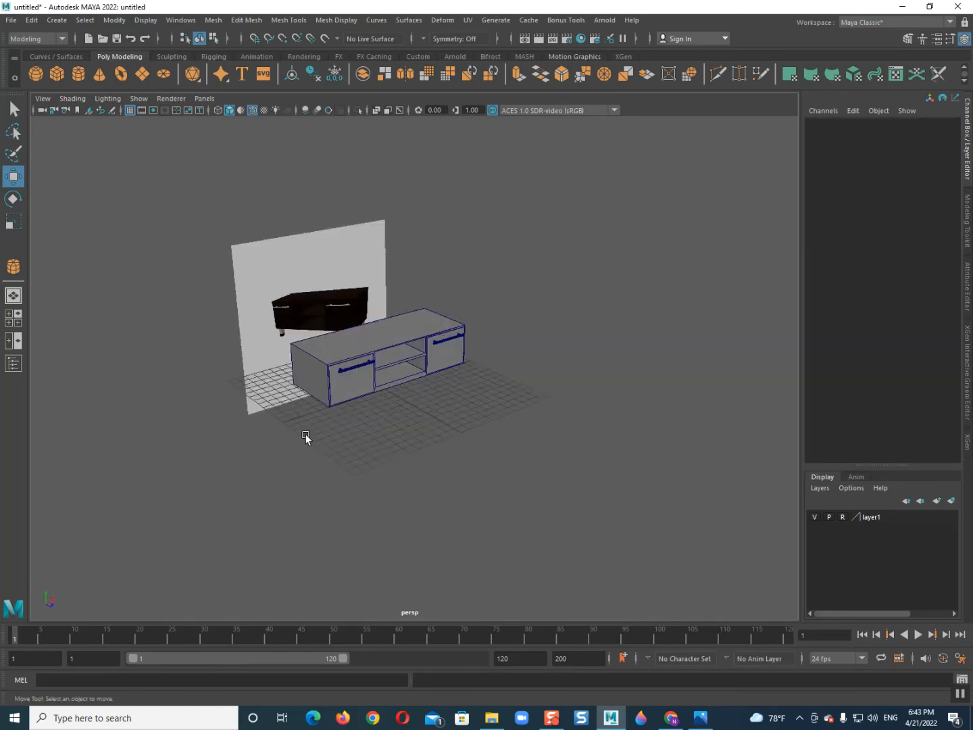
{"action": "left_click_drag", "start_coordinate": [350, 484], "coordinate": [464, 454], "text": "alt"}
{"action": "right_click_drag", "start_coordinate": [477, 393], "coordinate": [465, 424], "text": "shift"}
{"action": "key", "text": "space"}
{"action": "left_click_drag", "start_coordinate": [424, 392], "coordinate": [352, 376]}
{"action": "key", "text": "4"}
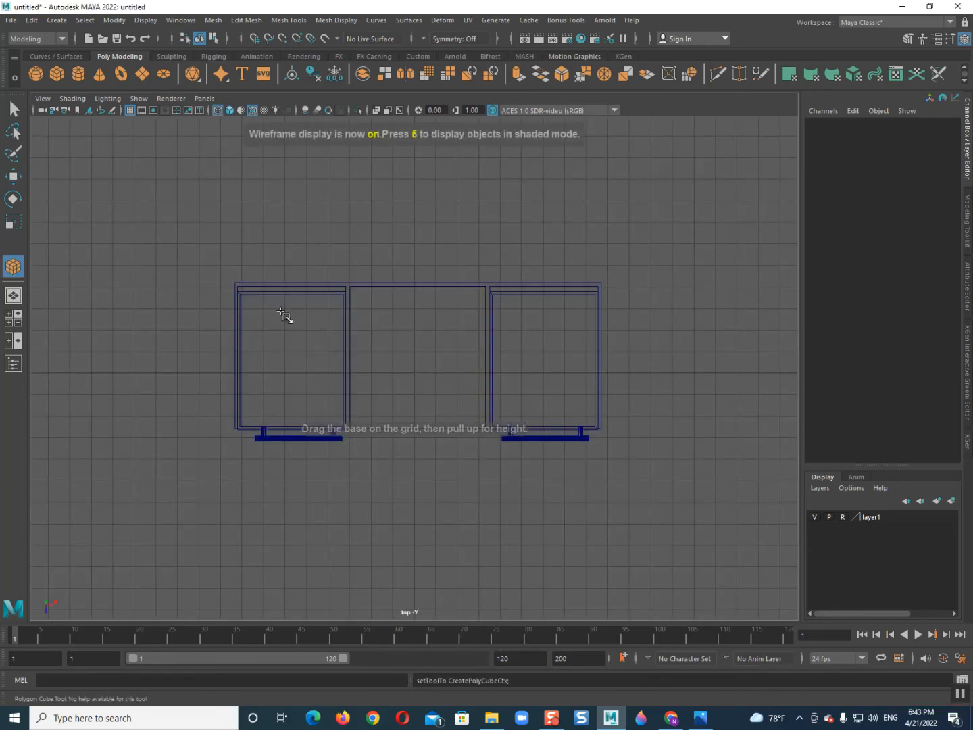
{"action": "left_click_drag", "start_coordinate": [269, 314], "coordinate": [264, 278]}
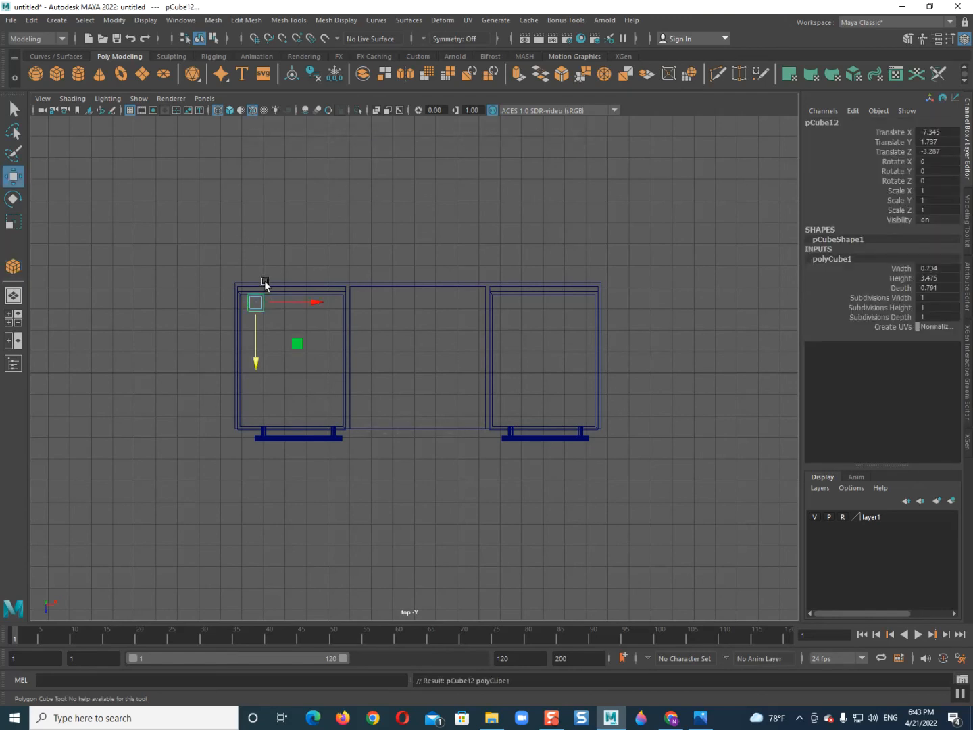
Step: Shorten the leg vertically and lower it to Translate Y 0.988 beneath the cabinet's back left corner
{"action": "key", "text": "space"}
{"action": "left_click_drag", "start_coordinate": [262, 342], "coordinate": [249, 260]}
{"action": "key", "text": "5"}
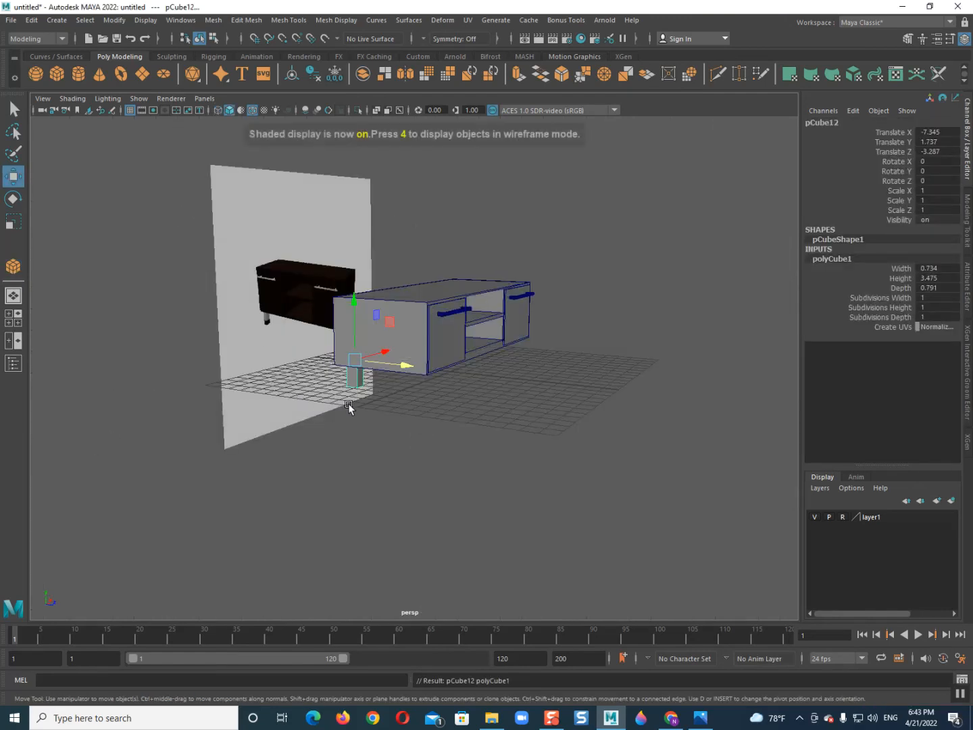
{"action": "scroll", "coordinate": [378, 393], "scroll_direction": "up", "scroll_amount": 3}
{"action": "key", "text": "r"}
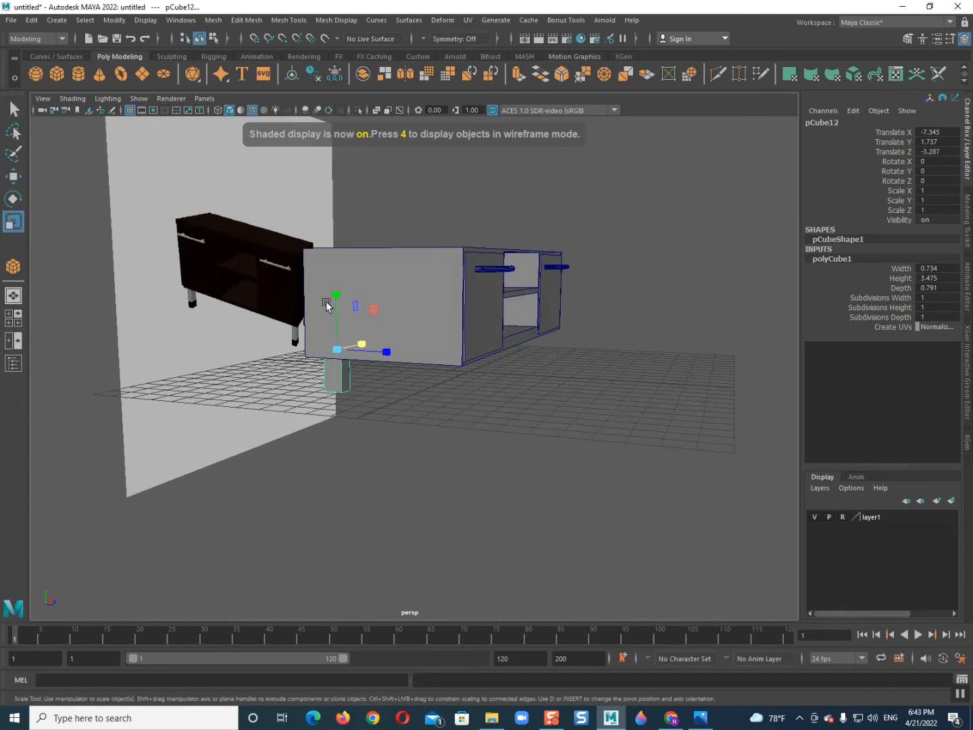
{"action": "left_click_drag", "start_coordinate": [336, 295], "coordinate": [347, 330]}
{"action": "key", "text": "w"}
{"action": "key", "text": "space"}
{"action": "key", "text": "4"}
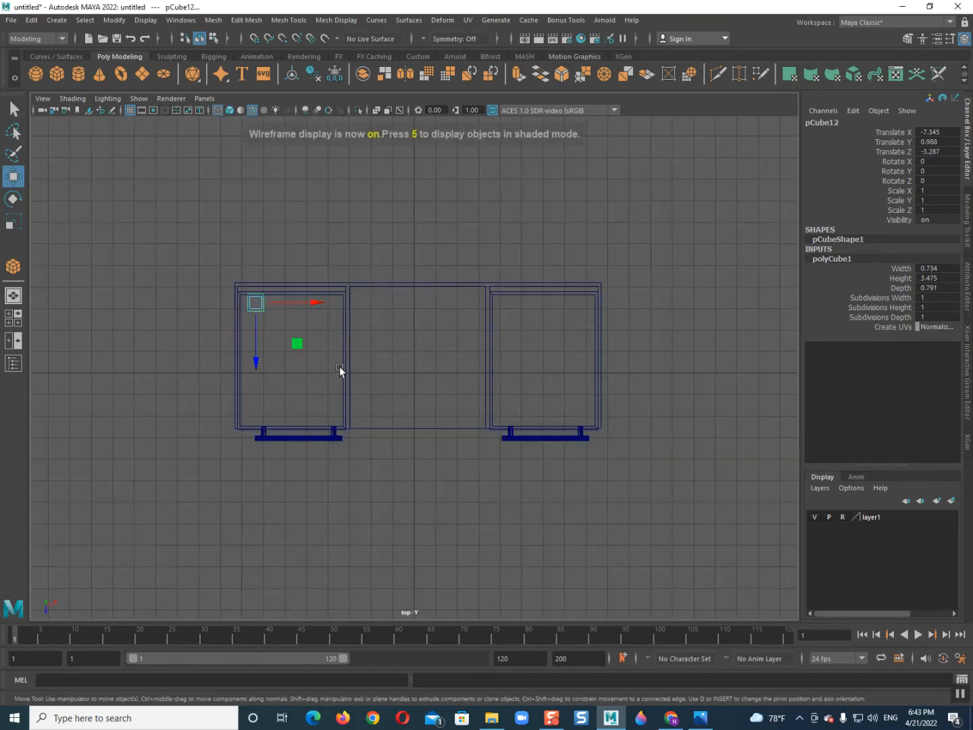
{"action": "key", "text": "space"}
{"action": "left_click_drag", "start_coordinate": [294, 344], "coordinate": [298, 305]}
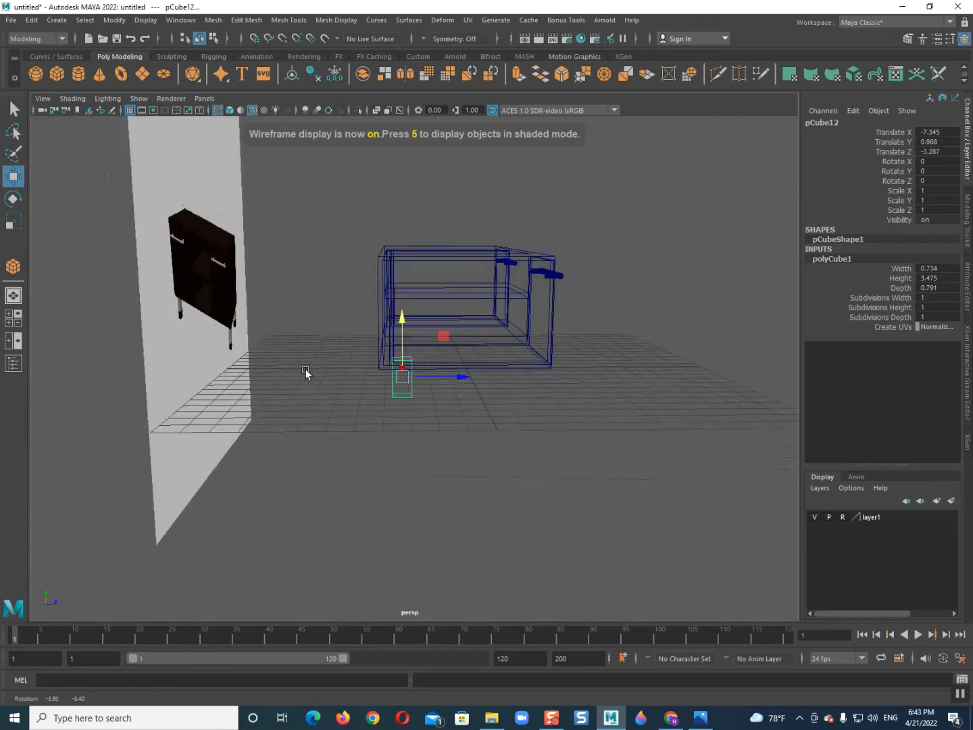
Step: Insert a horizontal edge loop around the lower part of the leg, about two thirds of the way down its visible side
{"action": "scroll", "coordinate": [307, 371], "scroll_direction": "up", "scroll_amount": 5}
{"action": "middle_click_drag", "start_coordinate": [291, 361], "coordinate": [260, 344], "text": "alt"}
{"action": "key", "text": "5"}
{"action": "scroll", "coordinate": [351, 347], "scroll_direction": "up", "scroll_amount": 3}
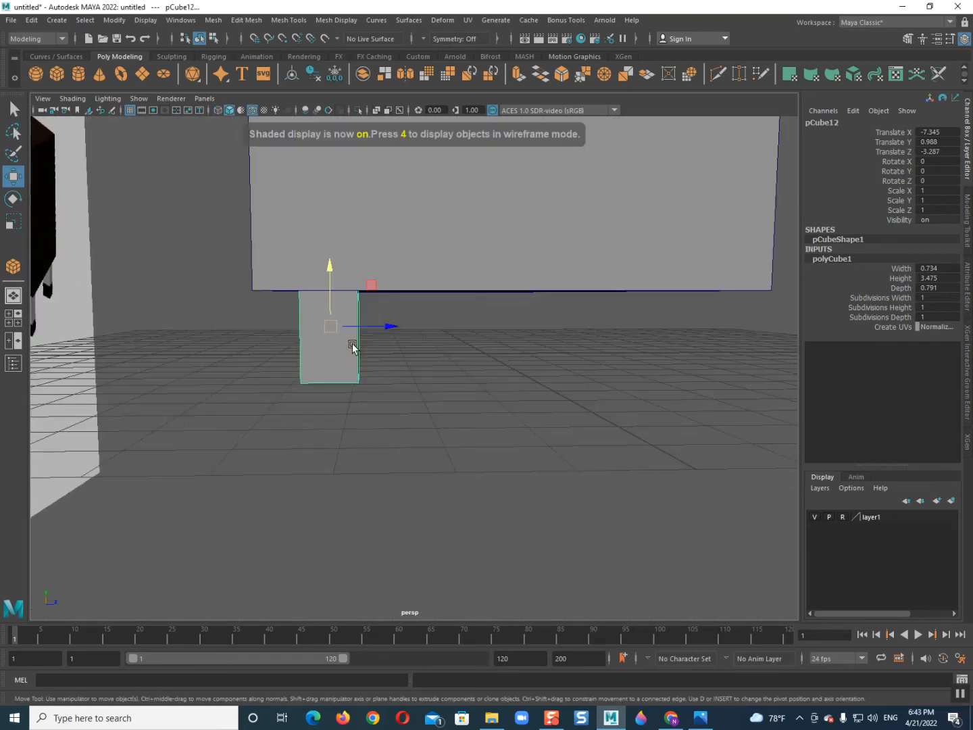
{"action": "right_click_drag", "start_coordinate": [329, 346], "coordinate": [231, 372], "text": "shift"}
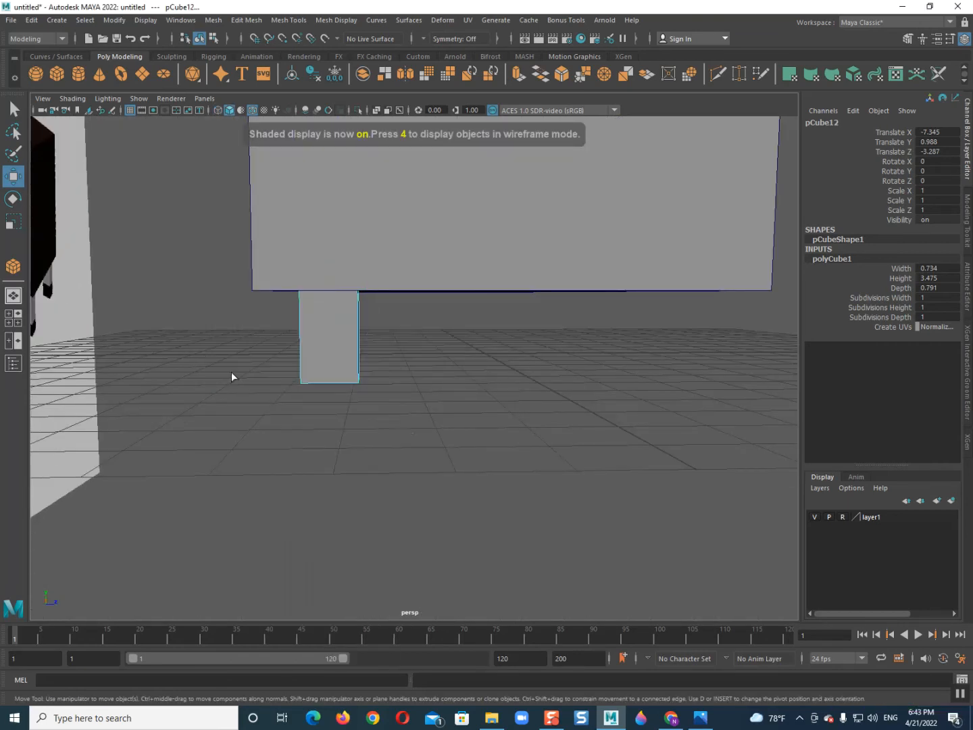
{"action": "left_click", "coordinate": [302, 353]}
Step: Extrude the ring of side faces below the leg's edge loop outward by about 0.091 to form a wider foot
{"action": "right_click_drag", "start_coordinate": [302, 352], "coordinate": [302, 383]}
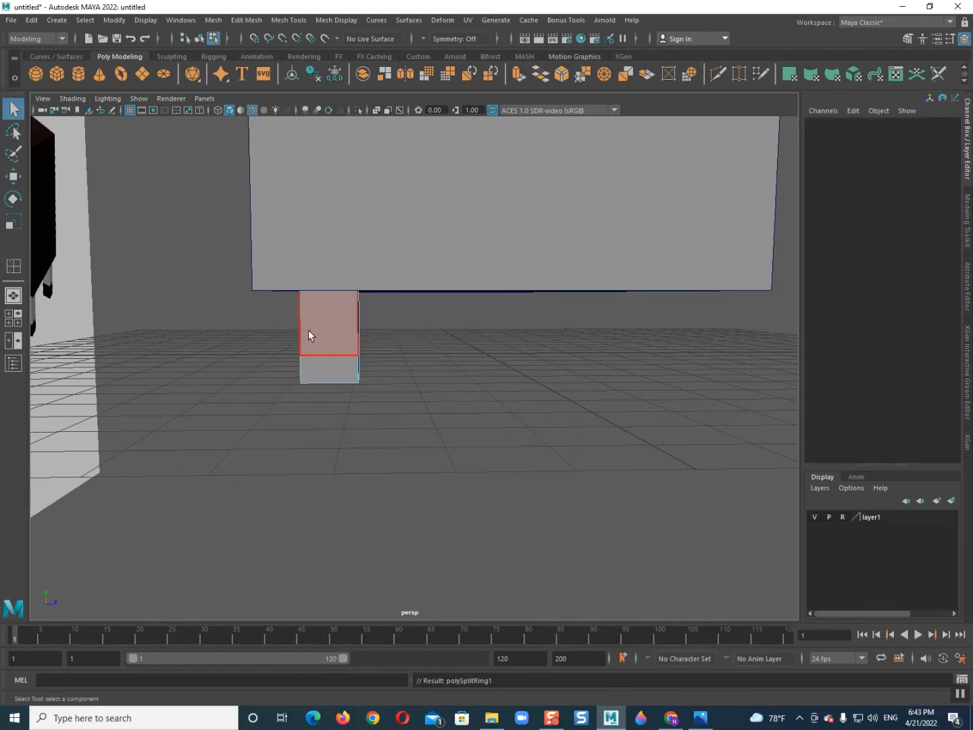
{"action": "left_click", "coordinate": [318, 367]}
{"action": "left_click_drag", "start_coordinate": [340, 376], "coordinate": [351, 341], "text": "alt"}
{"action": "left_click", "coordinate": [273, 382], "text": "shift"}
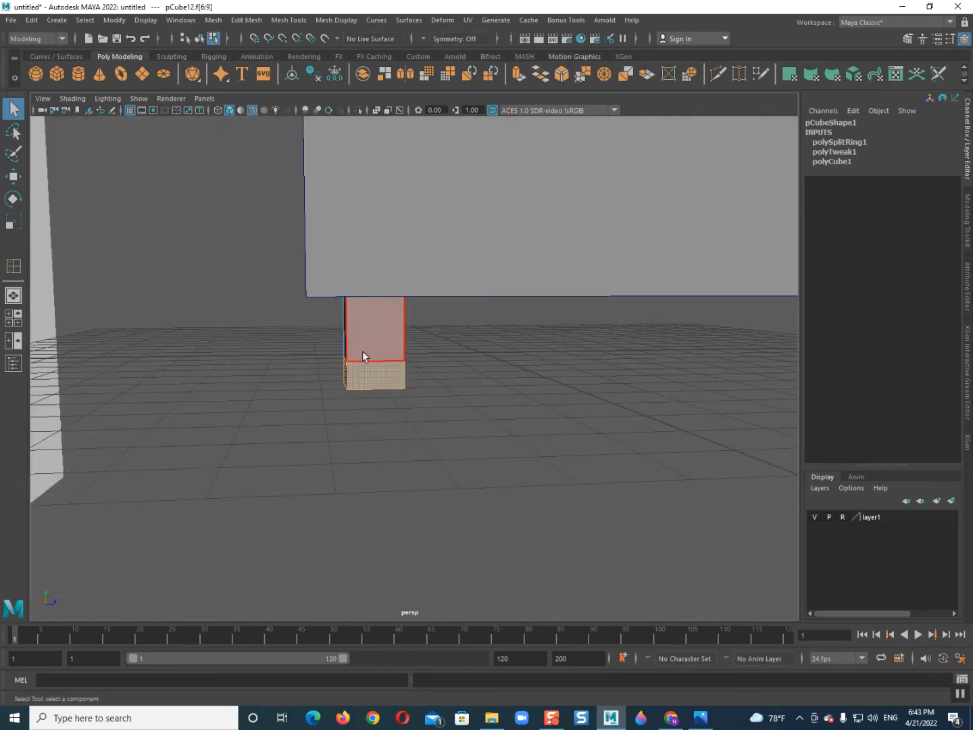
{"action": "right_click_drag", "start_coordinate": [373, 365], "coordinate": [370, 398], "text": "shift"}
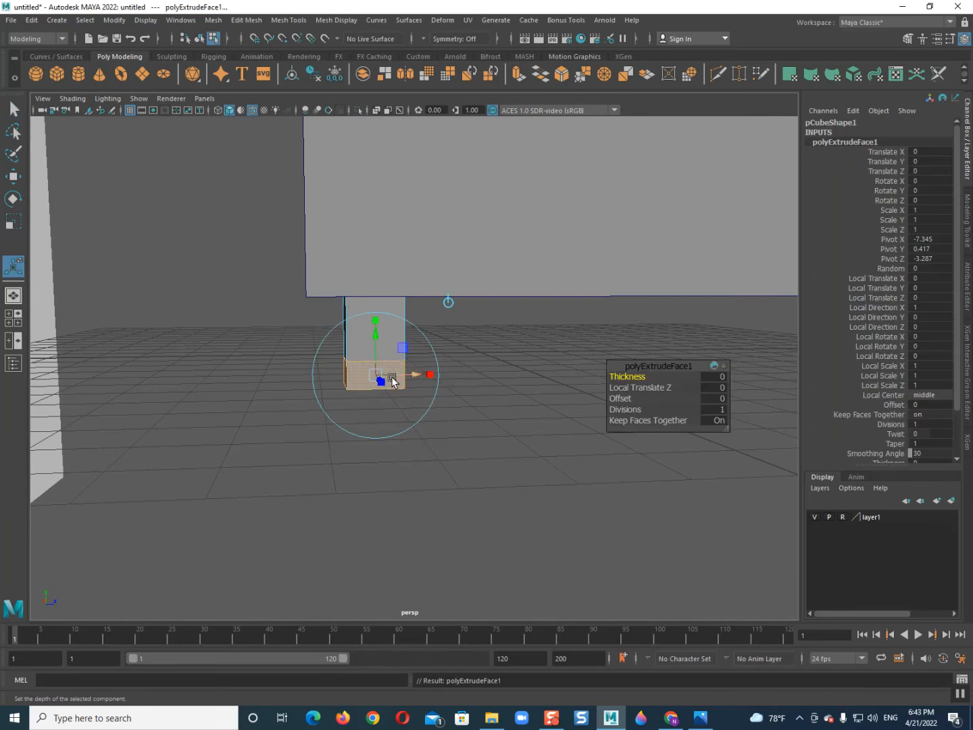
{"action": "left_click", "coordinate": [373, 410]}
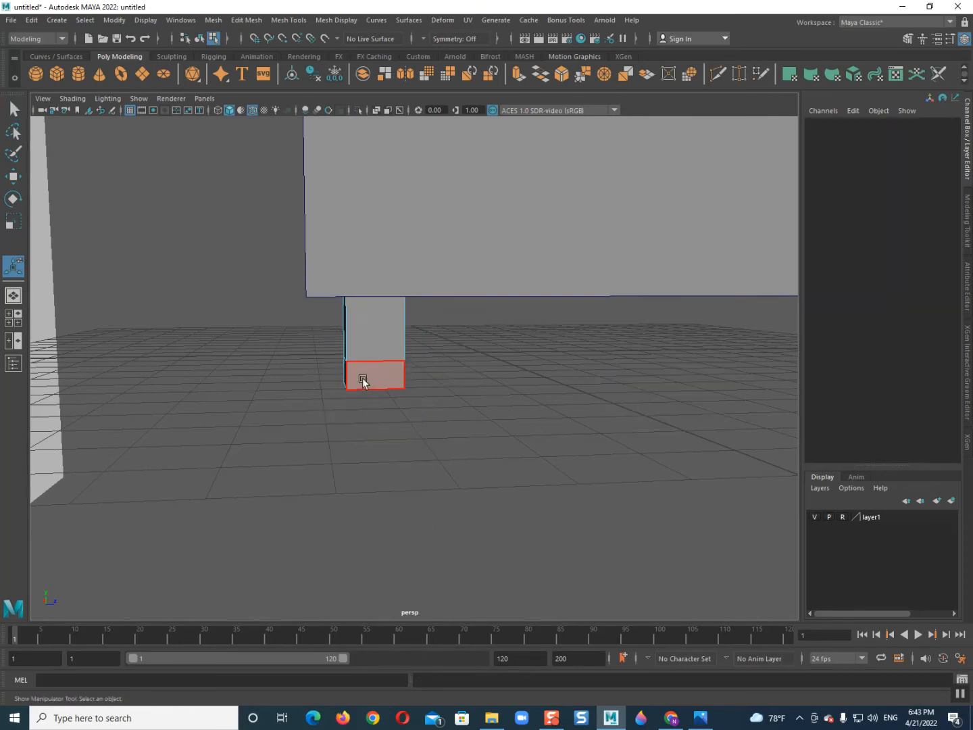
{"action": "key", "text": "ctrl+z"}
{"action": "left_click_drag", "start_coordinate": [355, 437], "coordinate": [341, 467], "text": "alt"}
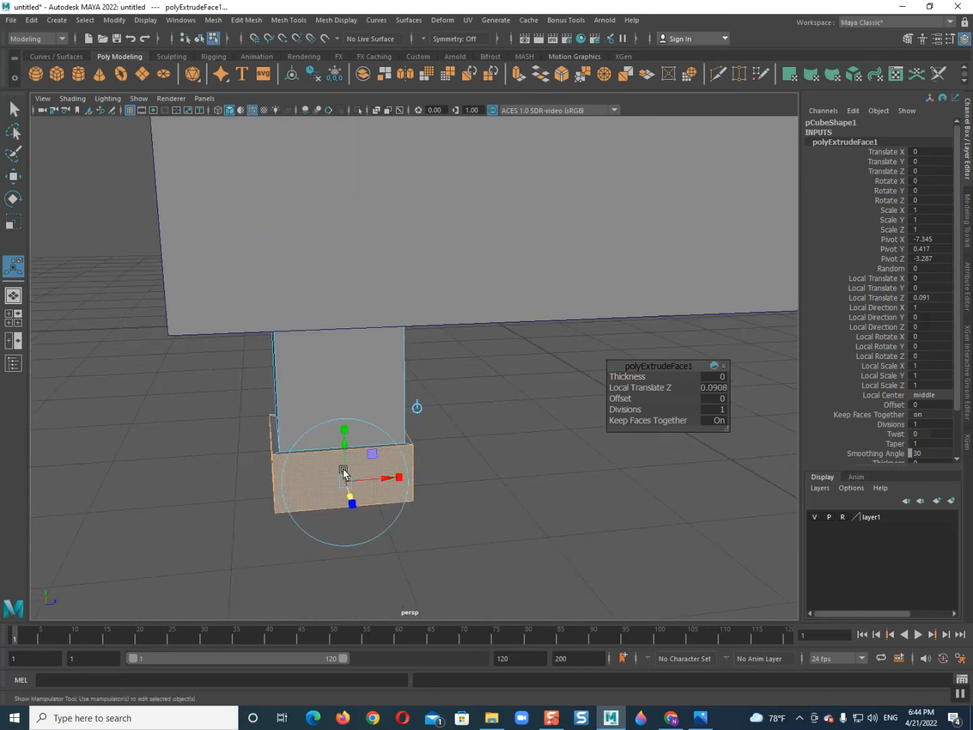
Step: Select all faces of the leg's foot and assign them a new Phong material coloured black
{"action": "left_click", "coordinate": [300, 451], "text": "shift"}
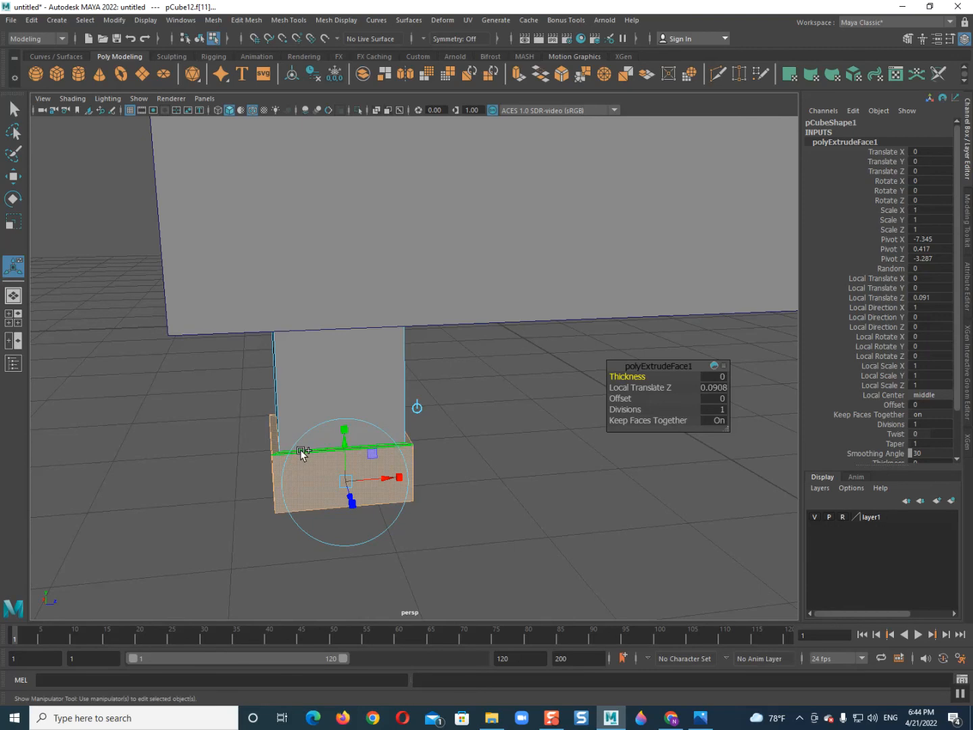
{"action": "left_click_drag", "start_coordinate": [290, 524], "coordinate": [322, 405], "text": "alt"}
{"action": "left_click", "coordinate": [344, 212]}
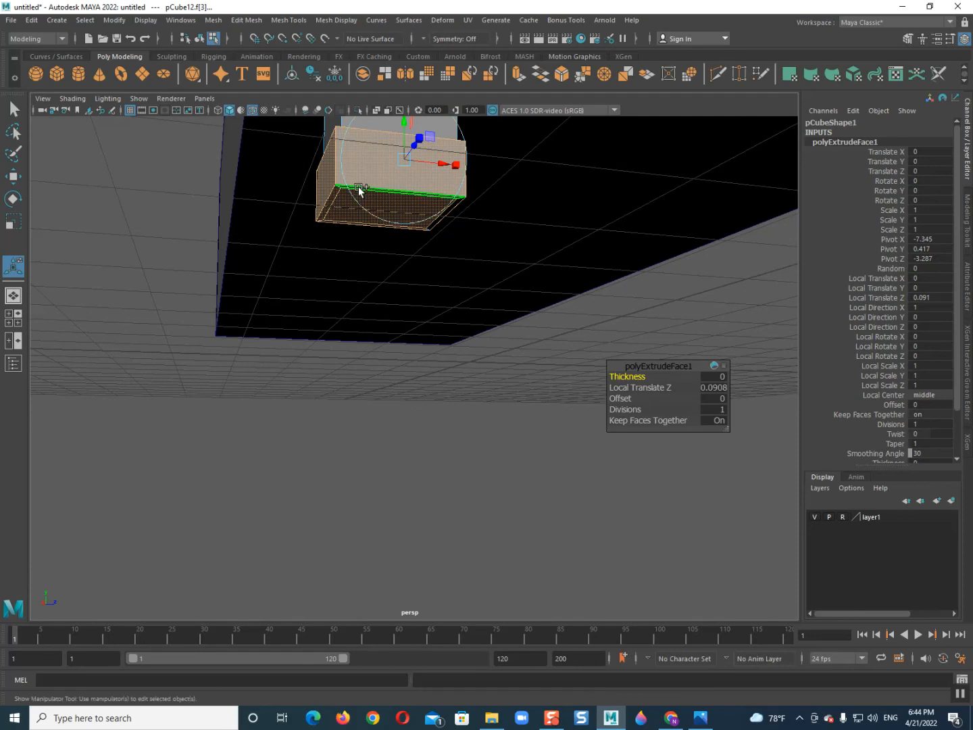
{"action": "right_click_drag", "start_coordinate": [350, 163], "coordinate": [431, 536]}
{"action": "left_click", "coordinate": [953, 121]}
{"action": "left_click", "coordinate": [933, 203]}
{"action": "left_click_drag", "start_coordinate": [860, 257], "coordinate": [820, 257]}
Step: Undo the foot's black Phong material changes and redo them
{"action": "scroll", "coordinate": [412, 200], "scroll_direction": "down", "scroll_amount": 3}
{"action": "left_click_drag", "start_coordinate": [411, 200], "coordinate": [404, 260], "text": "alt"}
{"action": "right_click_drag", "start_coordinate": [319, 384], "coordinate": [322, 503]}
{"action": "right_click_drag", "start_coordinate": [330, 449], "coordinate": [318, 508]}
{"action": "left_click_drag", "start_coordinate": [318, 507], "coordinate": [337, 564], "text": "alt"}
{"action": "key", "text": "ctrl+z"}
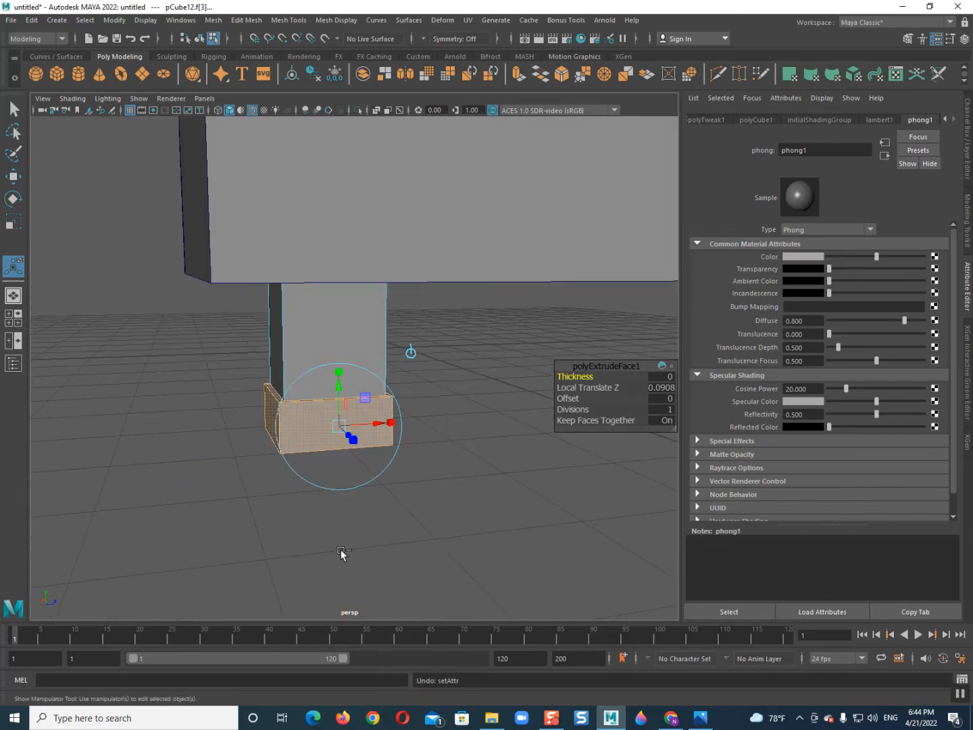
{"action": "key", "text": "ctrl+y"}
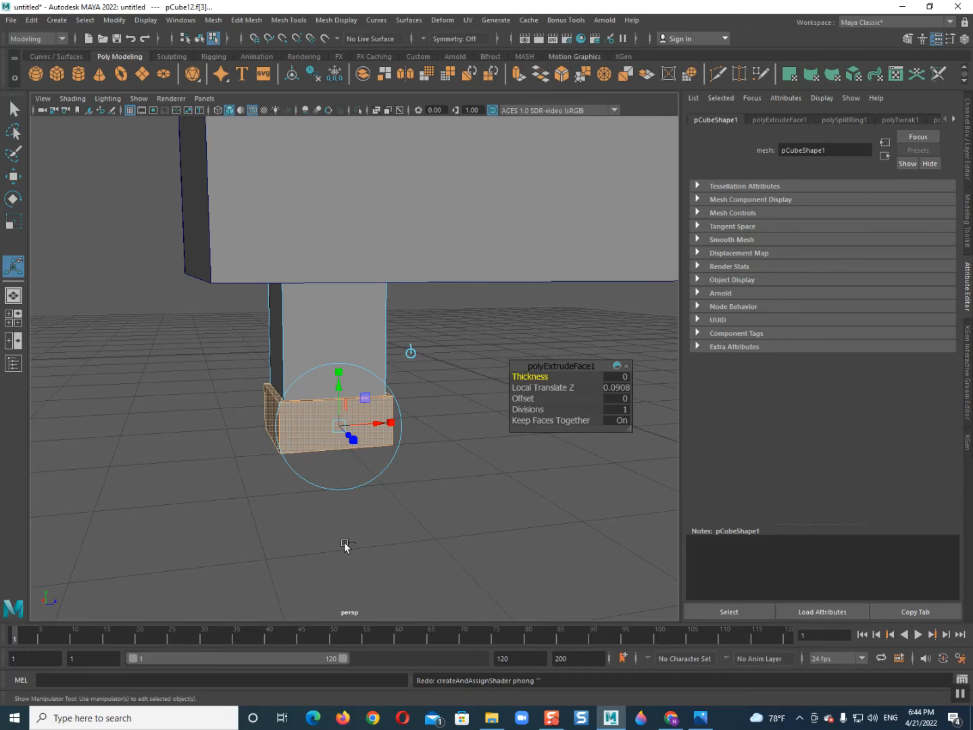
{"action": "key", "text": "ctrl+y"}
Step: Assign a new Phong material with a dark grey colour to the leg's faces above the foot, leaving everything deselected
{"action": "right_click_drag", "start_coordinate": [295, 383], "coordinate": [437, 311]}
{"action": "right_click_drag", "start_coordinate": [328, 372], "coordinate": [319, 484]}
{"action": "left_click", "coordinate": [331, 423]}
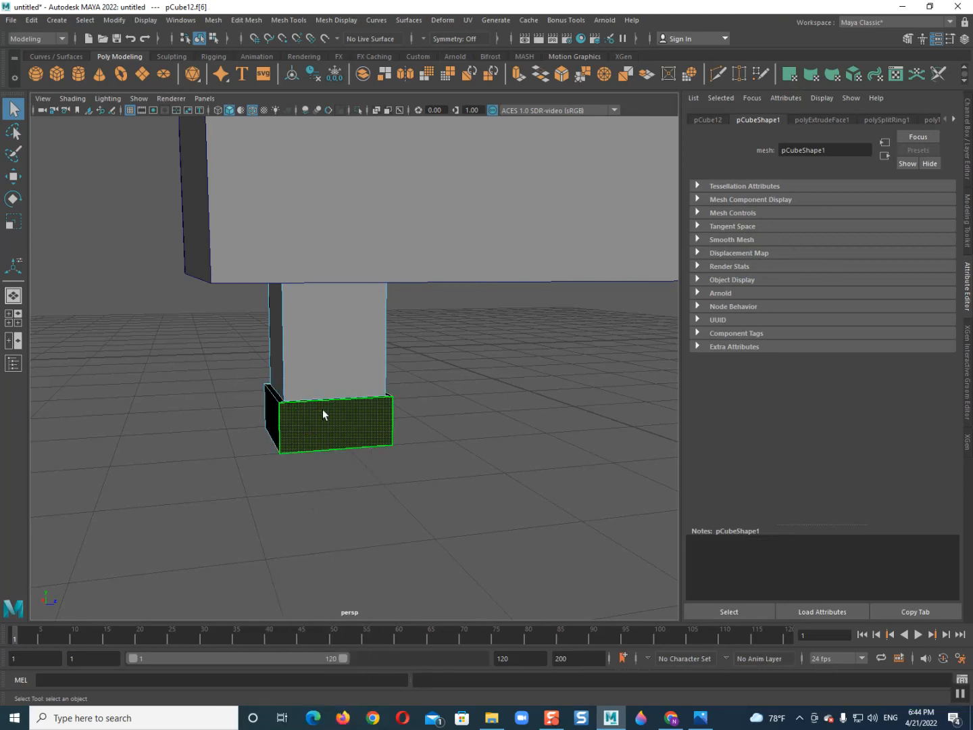
{"action": "left_click_drag", "start_coordinate": [239, 319], "coordinate": [462, 328]}
{"action": "right_click_drag", "start_coordinate": [324, 324], "coordinate": [316, 649]}
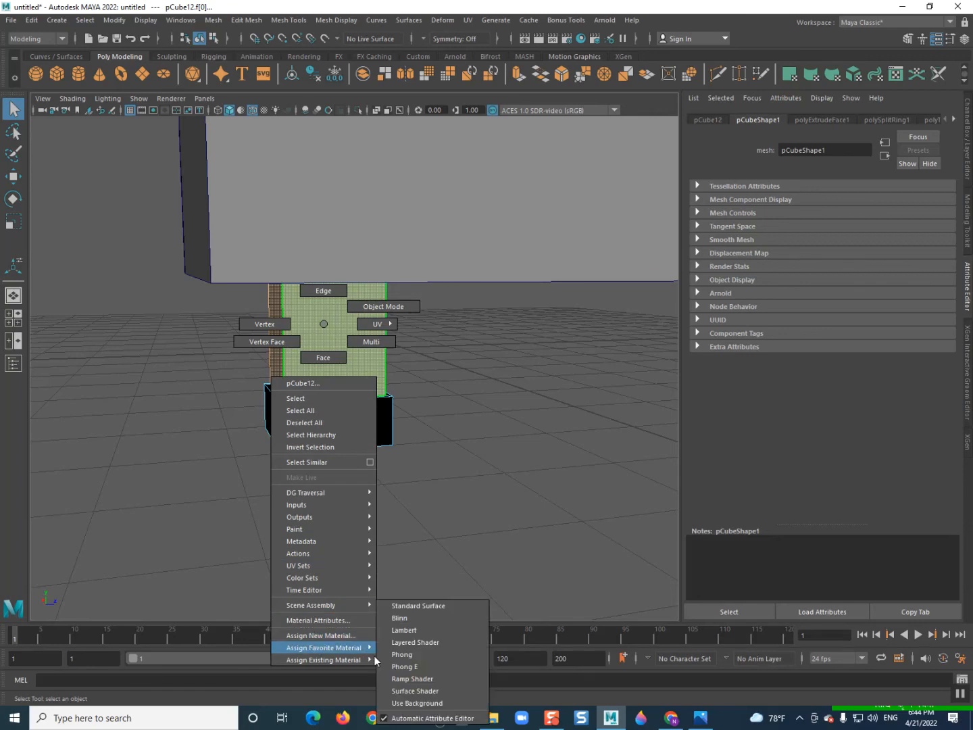
{"action": "right_click_drag", "start_coordinate": [375, 655], "coordinate": [399, 654]}
{"action": "left_click_drag", "start_coordinate": [835, 257], "coordinate": [843, 256]}
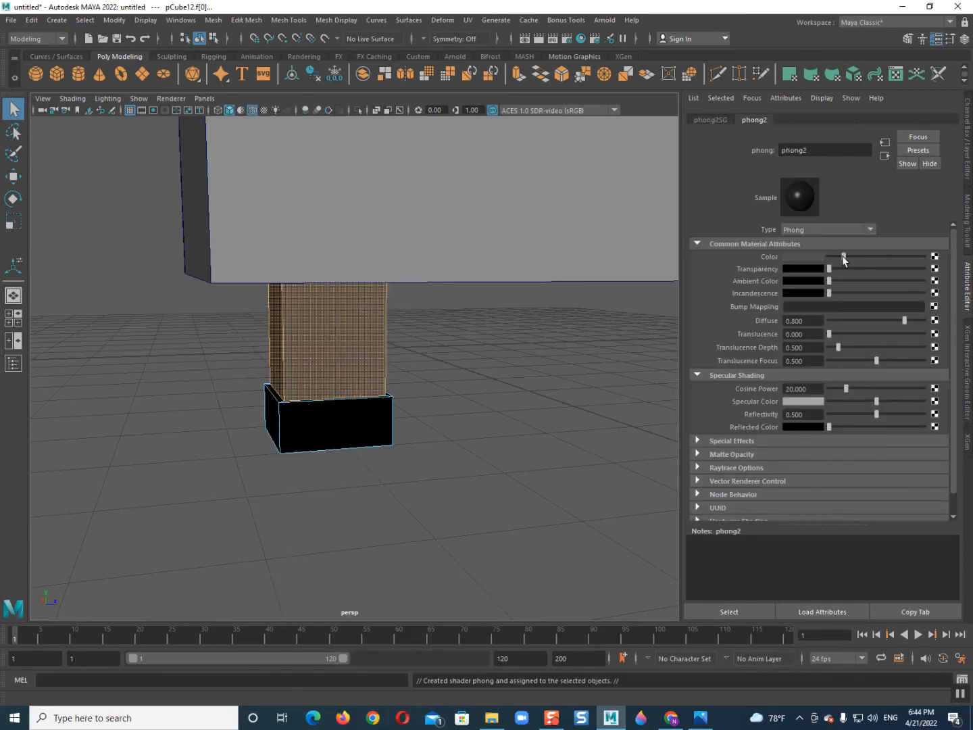
{"action": "left_click", "coordinate": [475, 452]}
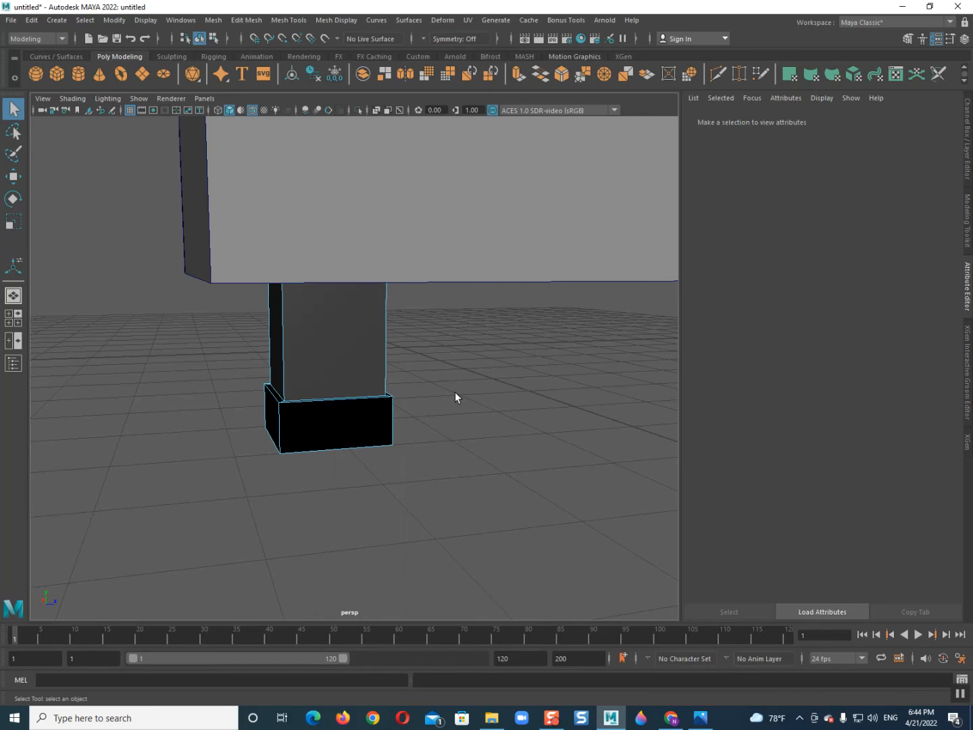
{"action": "right_click_drag", "start_coordinate": [365, 334], "coordinate": [475, 286]}
{"action": "left_click", "coordinate": [433, 351]}
Step: Duplicate the leg along Z to the cabinet's front left corner, using the wireframe top view
{"action": "scroll", "coordinate": [463, 381], "scroll_direction": "down", "scroll_amount": 5}
{"action": "left_click_drag", "start_coordinate": [468, 429], "coordinate": [283, 429], "text": "alt"}
{"action": "key", "text": "space"}
{"action": "scroll", "coordinate": [249, 397], "scroll_direction": "down", "scroll_amount": 1}
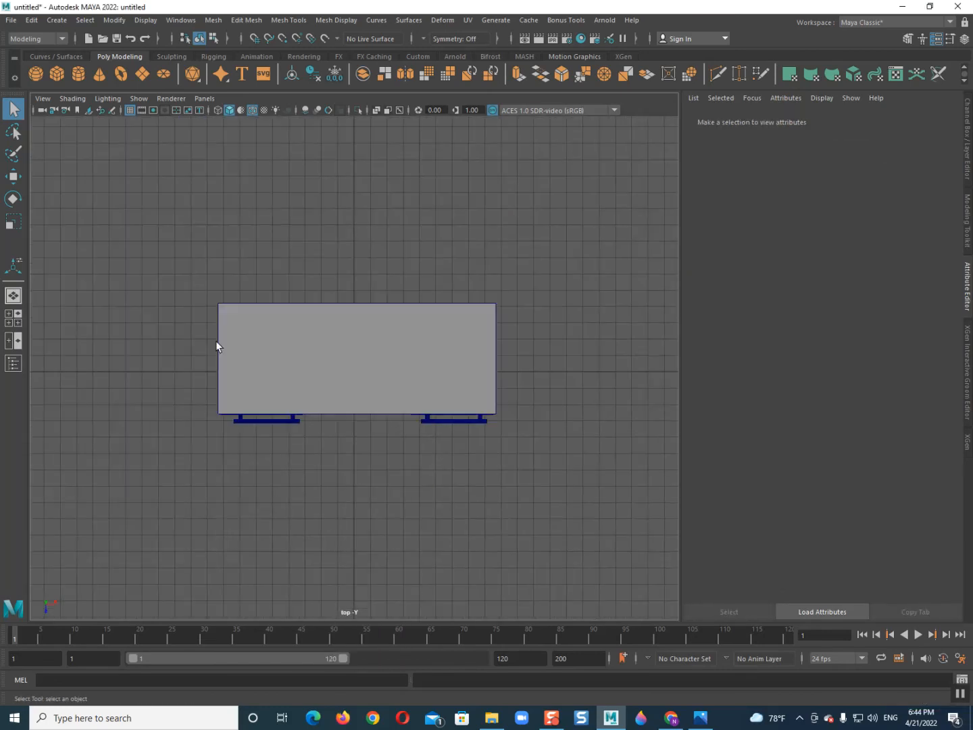
{"action": "key", "text": "4"}
{"action": "left_click", "coordinate": [238, 320]}
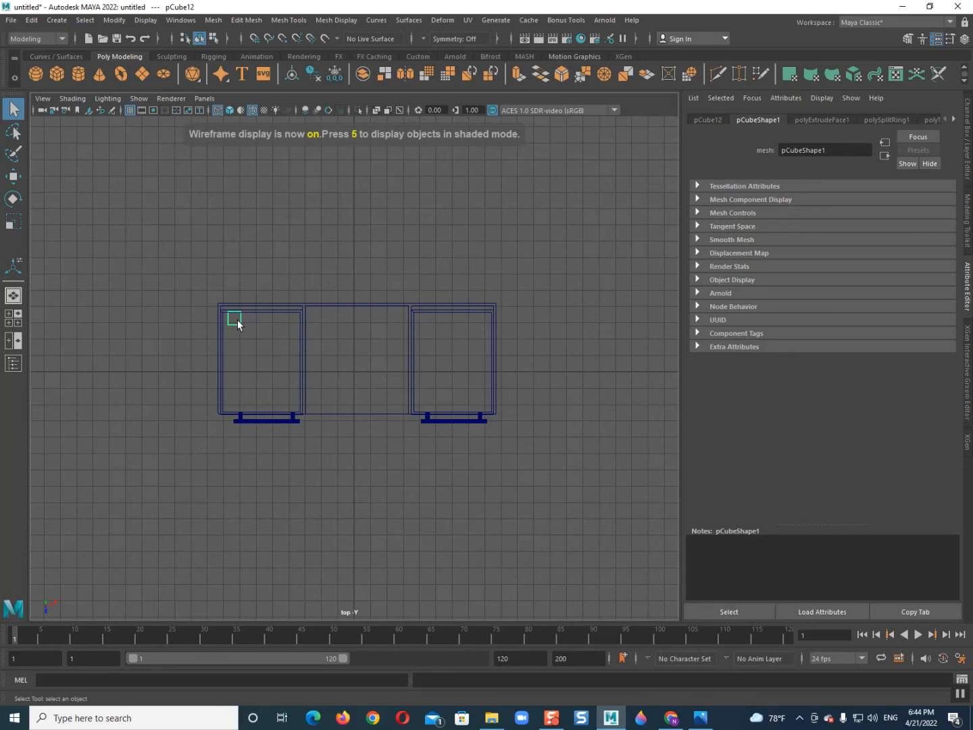
{"action": "key", "text": "w"}
{"action": "left_click_drag", "start_coordinate": [233, 343], "coordinate": [234, 419], "text": "shift"}
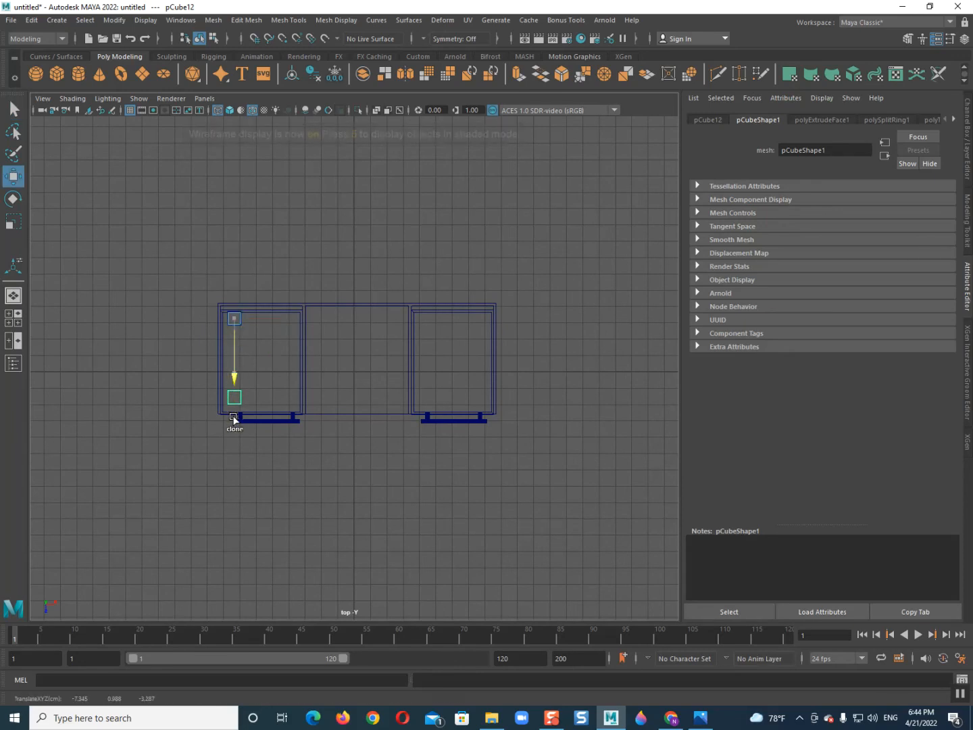
Step: Duplicate both left legs along X to the cabinet's right corners and return to the shaded perspective view
{"action": "left_click", "coordinate": [238, 320]}
{"action": "left_click_drag", "start_coordinate": [282, 321], "coordinate": [527, 302], "text": "shift"}
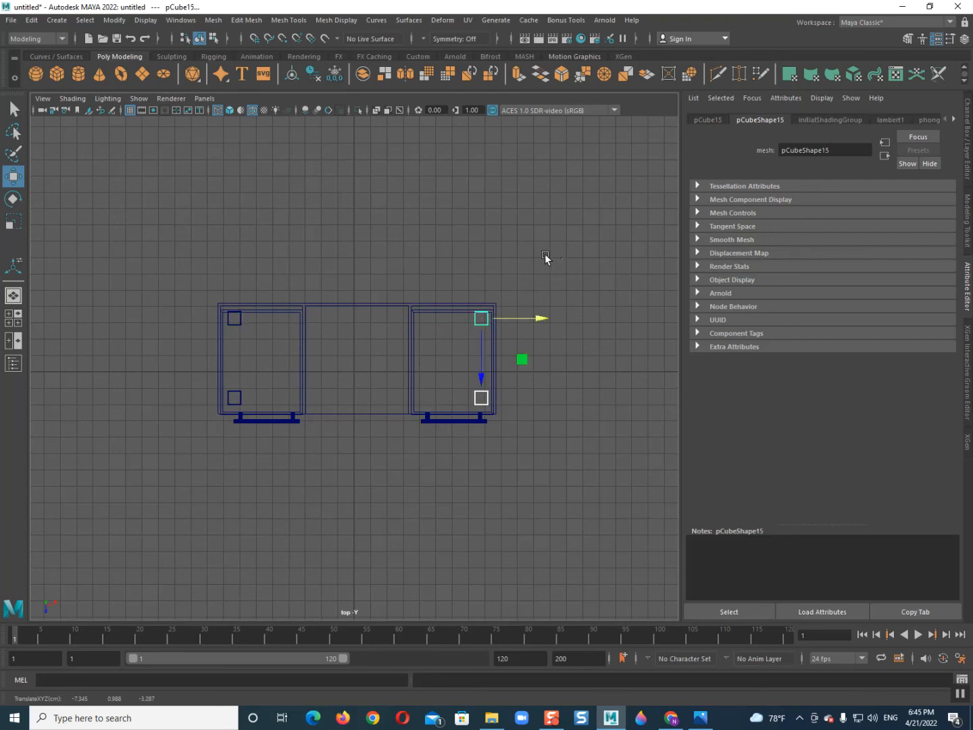
{"action": "key", "text": "space"}
{"action": "key", "text": "space"}
{"action": "left_click", "coordinate": [413, 286]}
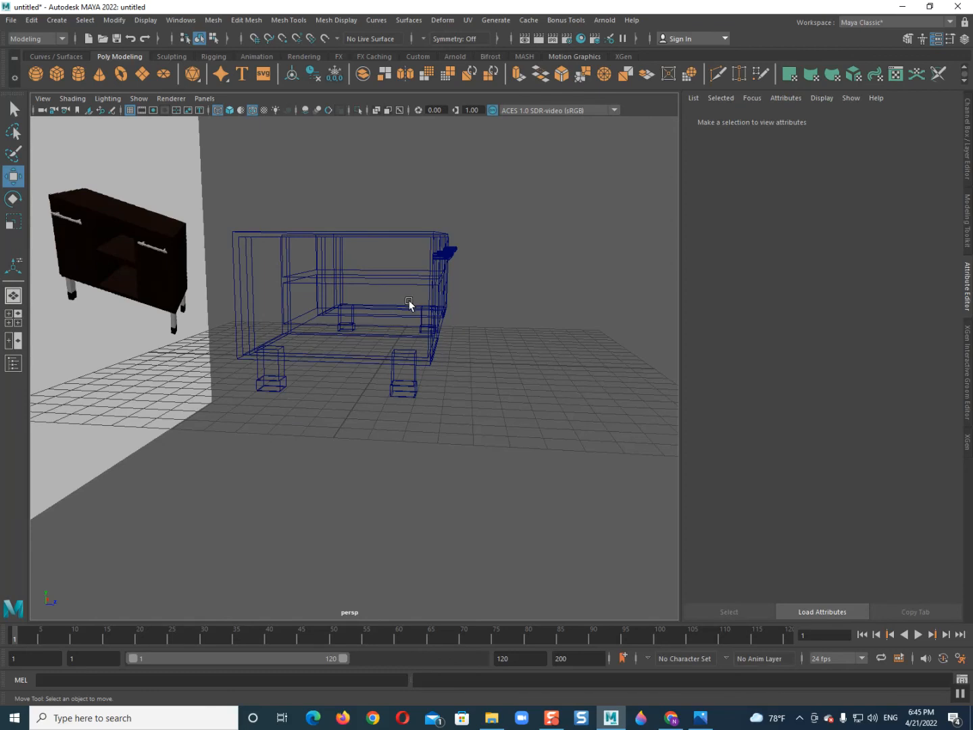
{"action": "key", "text": "5"}
{"action": "left_click_drag", "start_coordinate": [380, 375], "coordinate": [474, 380], "text": "alt"}
{"action": "left_click_drag", "start_coordinate": [333, 402], "coordinate": [288, 393], "text": "alt"}
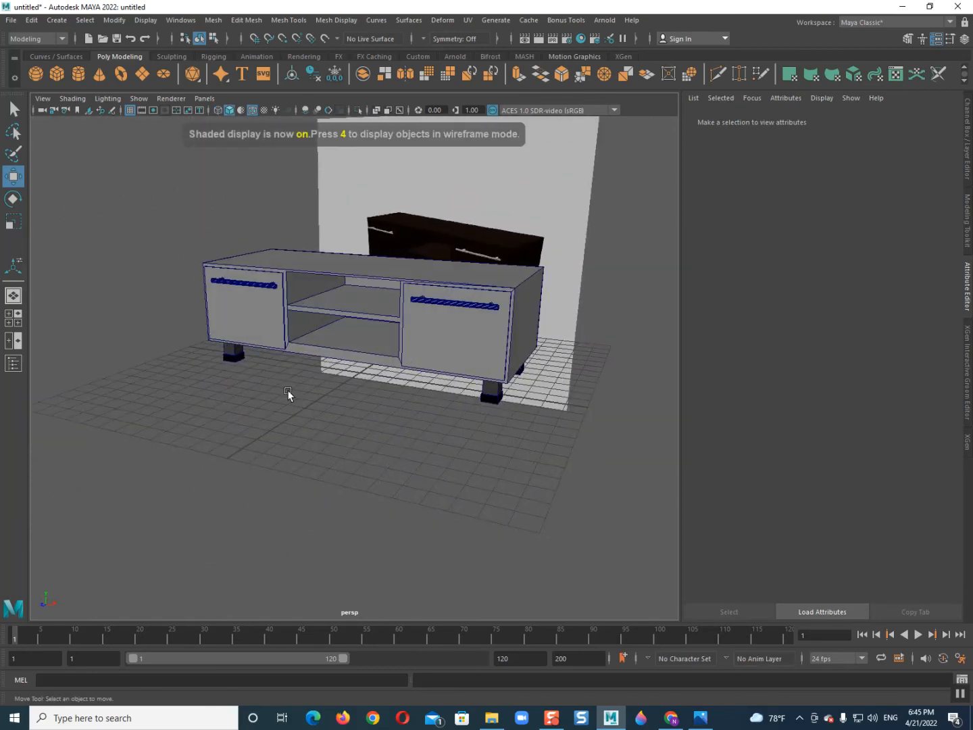
Step: Select the right drawer's box faces without the handle and assign them a new Phong E material
{"action": "left_click", "coordinate": [463, 335]}
{"action": "scroll", "coordinate": [456, 333], "scroll_direction": "up", "scroll_amount": 5}
{"action": "left_click_drag", "start_coordinate": [443, 332], "coordinate": [335, 448], "text": "alt"}
{"action": "scroll", "coordinate": [332, 447], "scroll_direction": "up", "scroll_amount": 3}
{"action": "middle_click_drag", "start_coordinate": [321, 483], "coordinate": [212, 424], "text": "alt"}
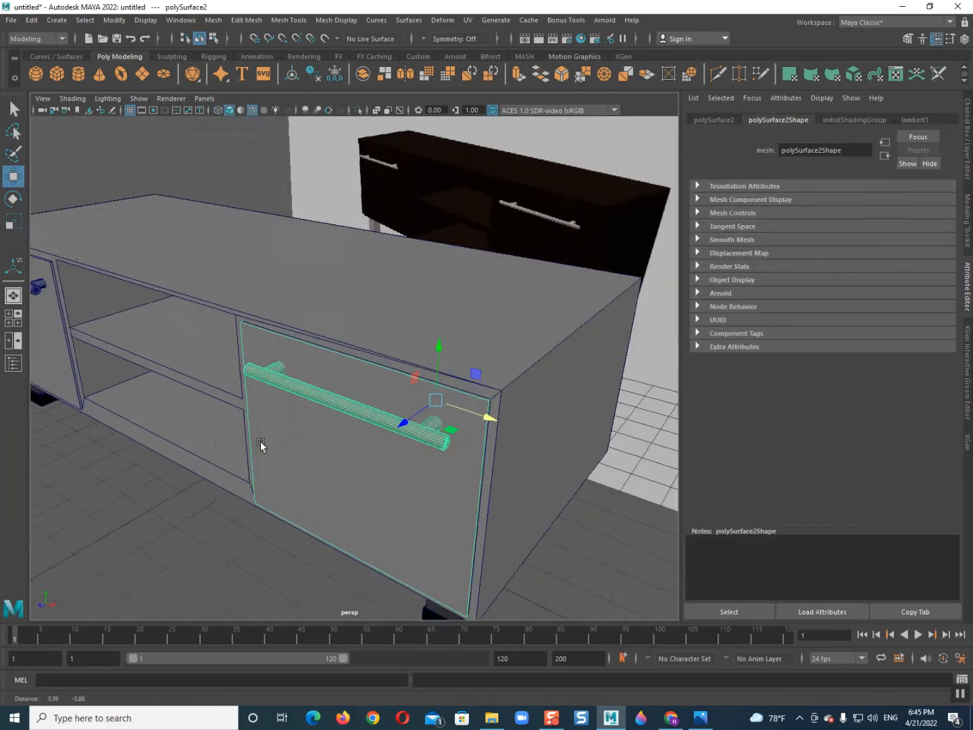
{"action": "right_click_drag", "start_coordinate": [289, 425], "coordinate": [292, 415]}
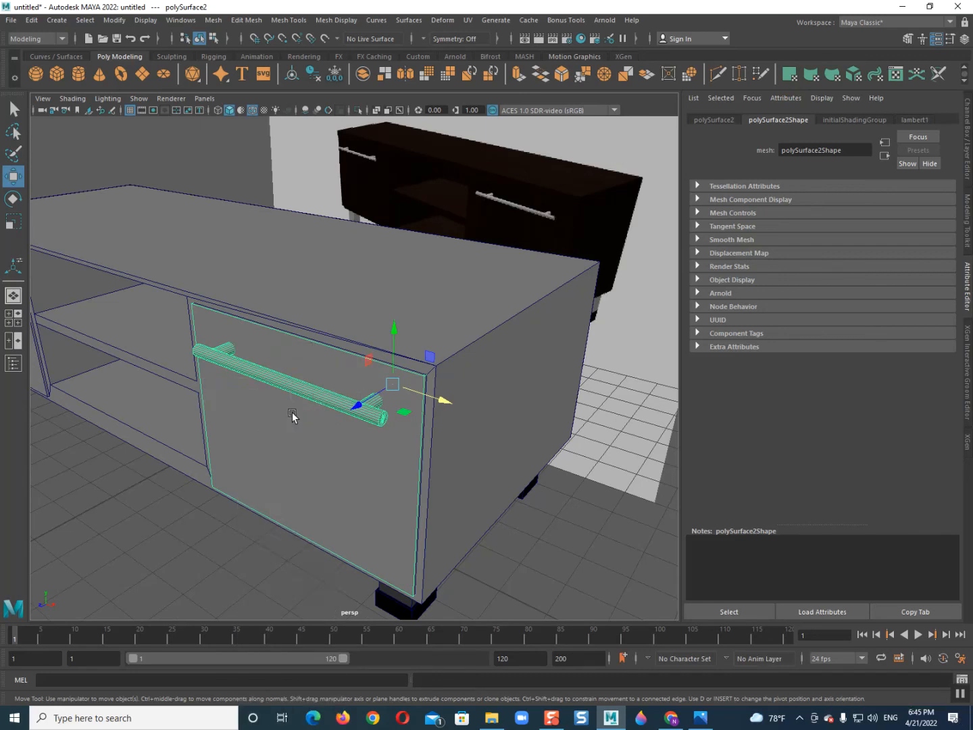
{"action": "left_click", "coordinate": [291, 423]}
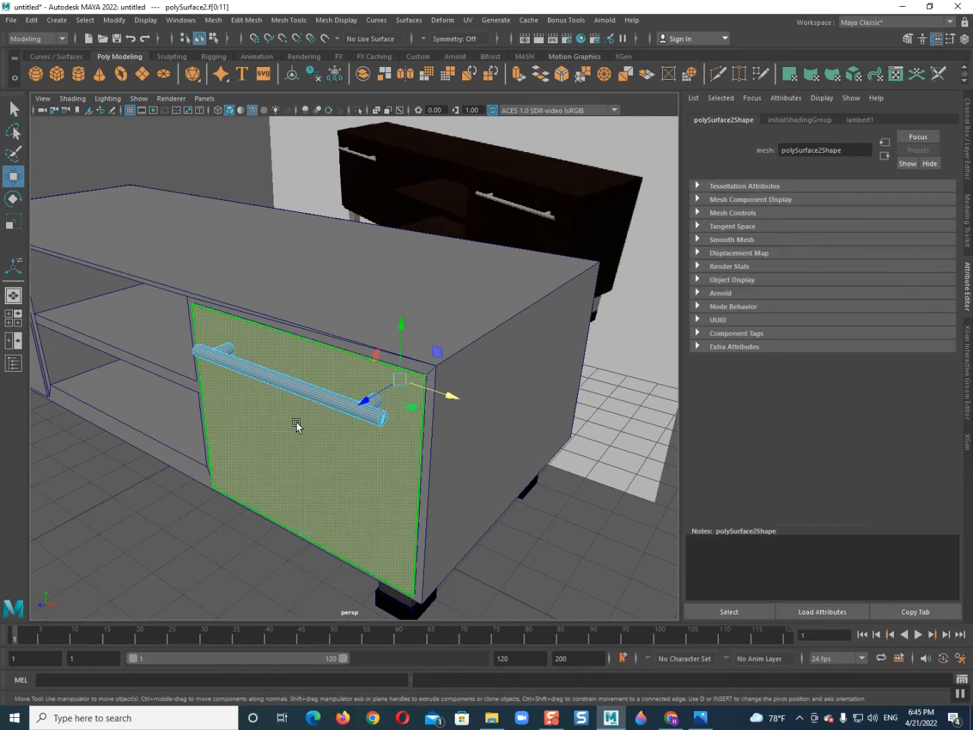
{"action": "right_click_drag", "start_coordinate": [296, 421], "coordinate": [379, 666]}
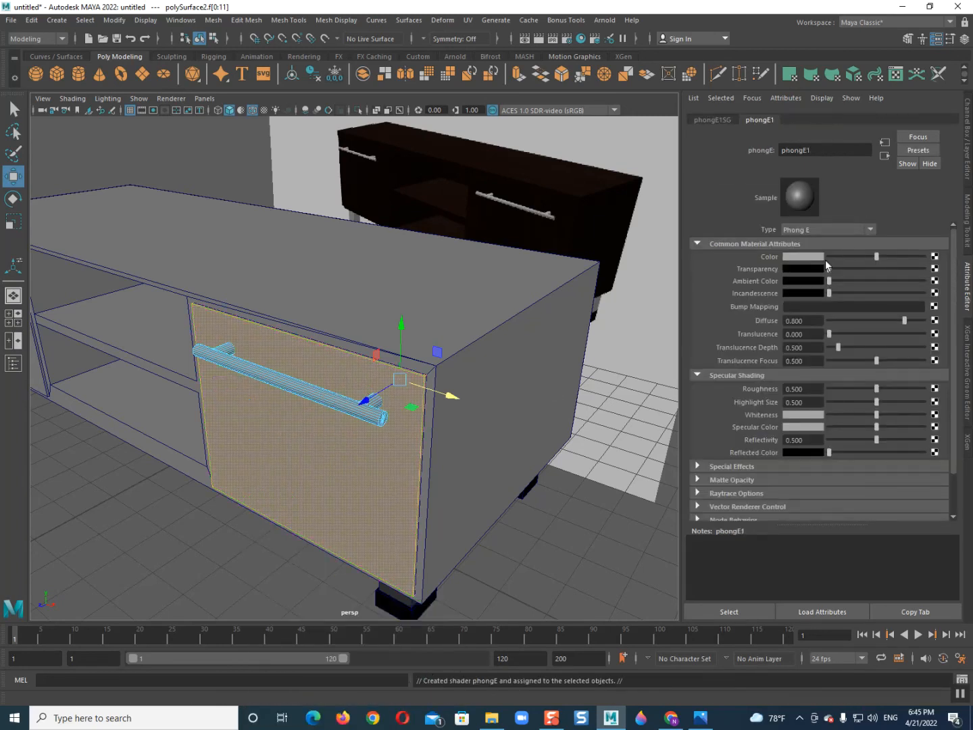
Step: Set the right drawer material's colour to dark brown, hue 15.409, saturation 0.333, value 0.077, and return to object selection
{"action": "left_click", "coordinate": [811, 258]}
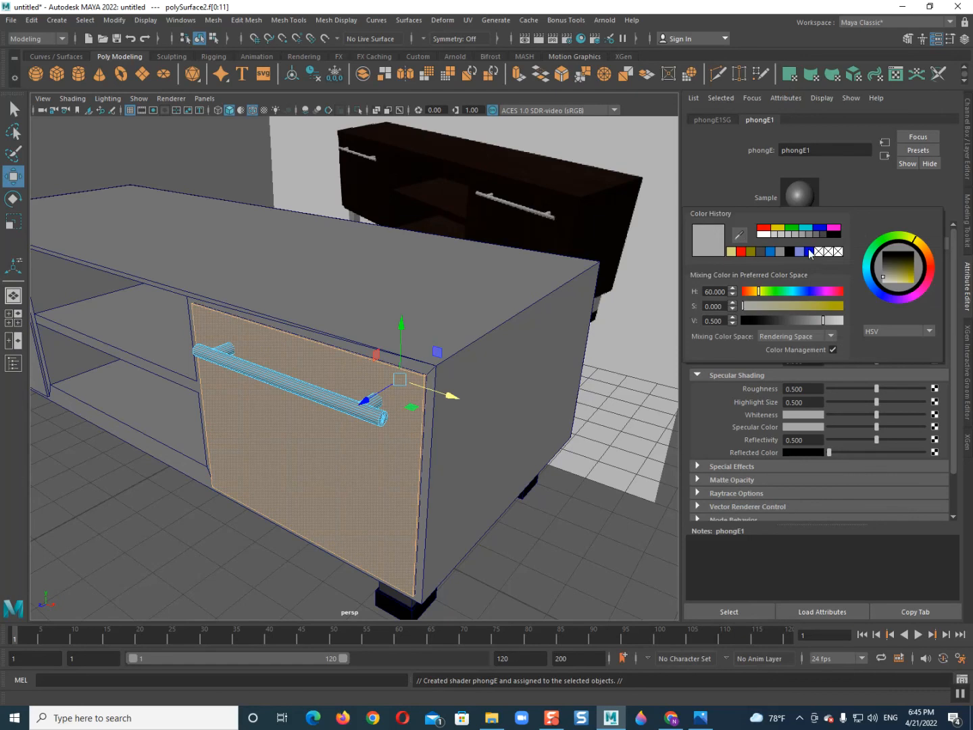
{"action": "left_click", "coordinate": [924, 264]}
{"action": "left_click_drag", "start_coordinate": [914, 267], "coordinate": [909, 268]}
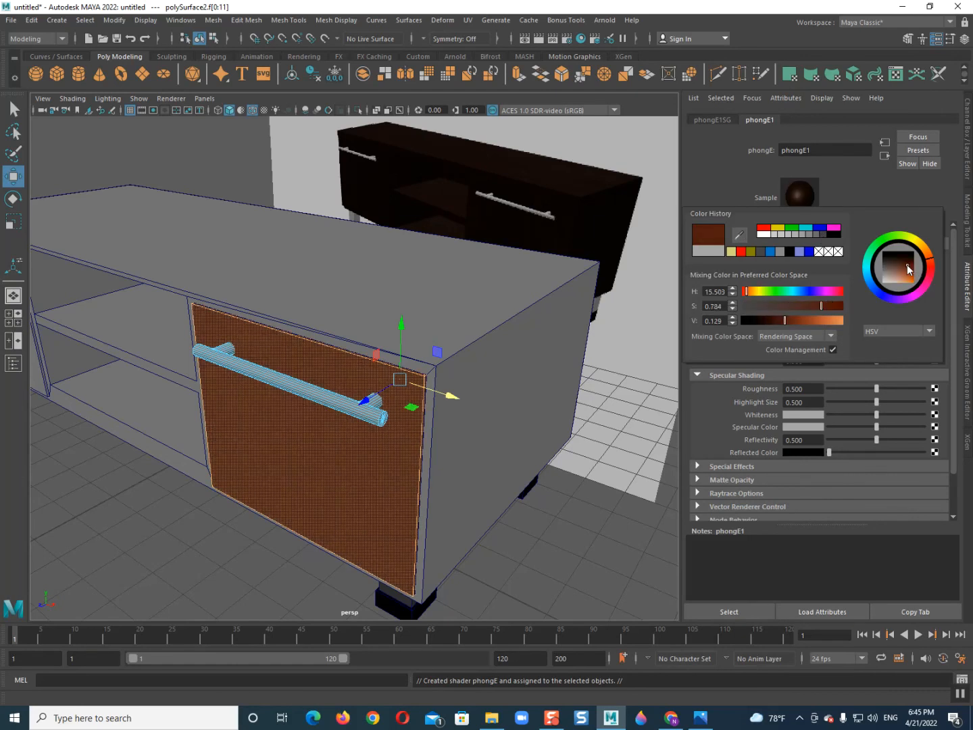
{"action": "left_click", "coordinate": [729, 610]}
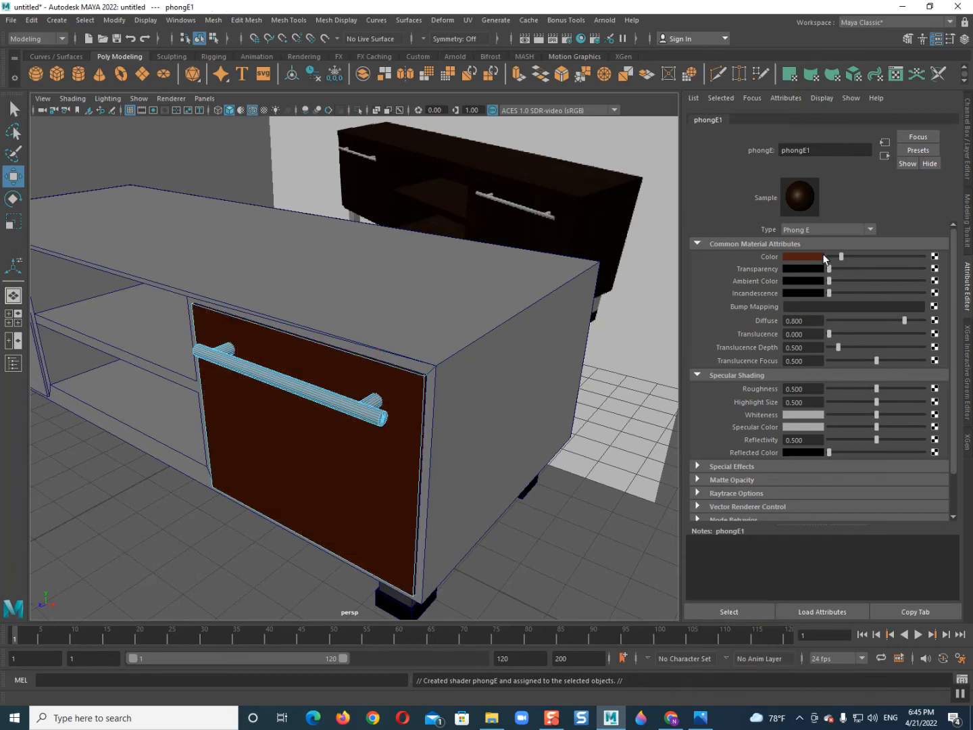
{"action": "mouse_move", "coordinate": [937, 270]}
{"action": "left_mouse_down"}
{"action": "mouse_move", "coordinate": [932, 282]}
{"action": "mouse_move", "coordinate": [926, 270]}
{"action": "left_mouse_up"}
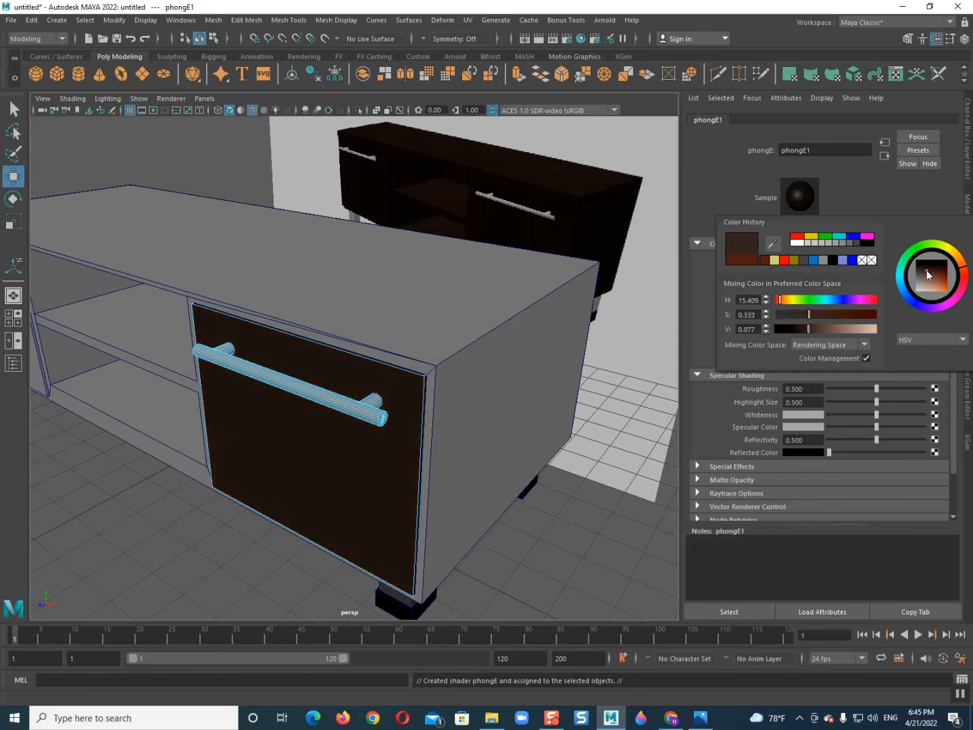
{"action": "scroll", "coordinate": [305, 458], "scroll_direction": "down", "scroll_amount": 3}
{"action": "left_click_drag", "start_coordinate": [331, 458], "coordinate": [436, 362], "text": "alt"}
{"action": "left_click", "coordinate": [356, 451]}
{"action": "right_click_drag", "start_coordinate": [435, 362], "coordinate": [593, 295]}
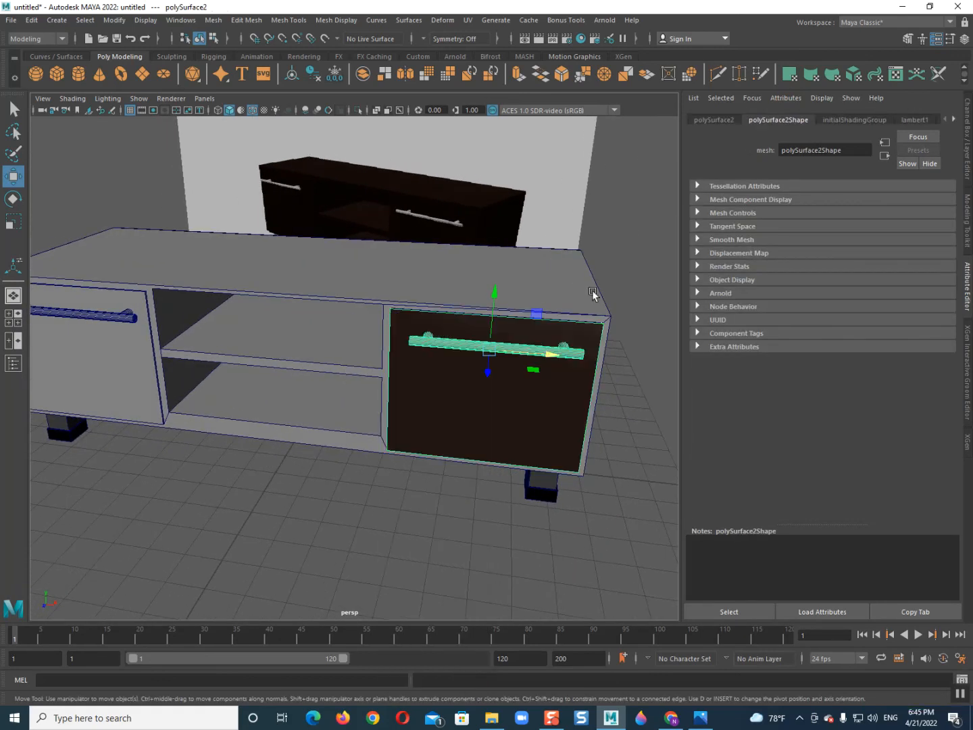
Step: Select the left drawer's box faces without the handle and assign them the existing dark brown phongE1 material
{"action": "left_click", "coordinate": [147, 368]}
{"action": "right_click_drag", "start_coordinate": [123, 361], "coordinate": [123, 382]}
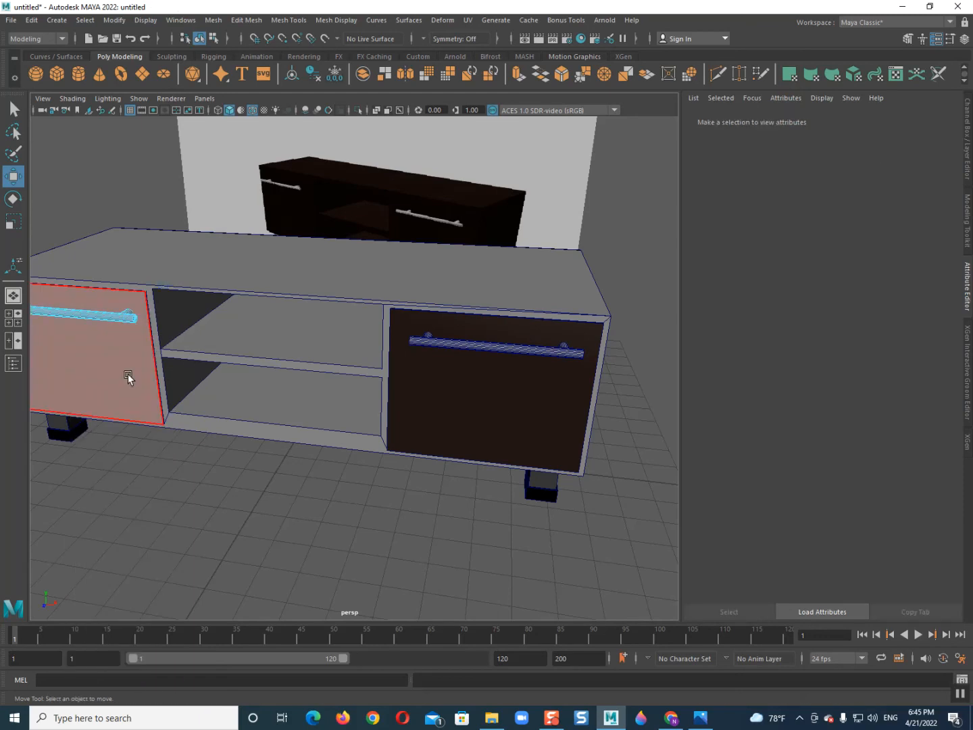
{"action": "left_click", "coordinate": [128, 377]}
{"action": "double_click", "coordinate": [128, 377]}
{"action": "right_click_drag", "start_coordinate": [103, 363], "coordinate": [172, 685]}
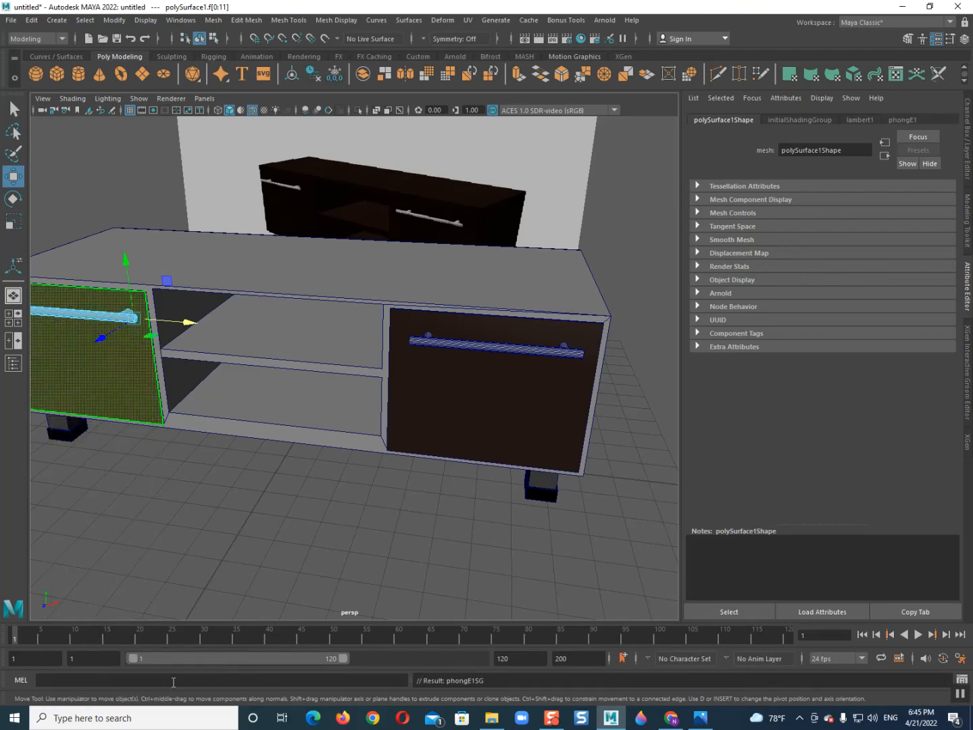
Step: Assign the existing phongE1 material to the whole cabinet body
{"action": "right_click_drag", "start_coordinate": [274, 288], "coordinate": [393, 627]}
{"action": "left_click", "coordinate": [344, 264]}
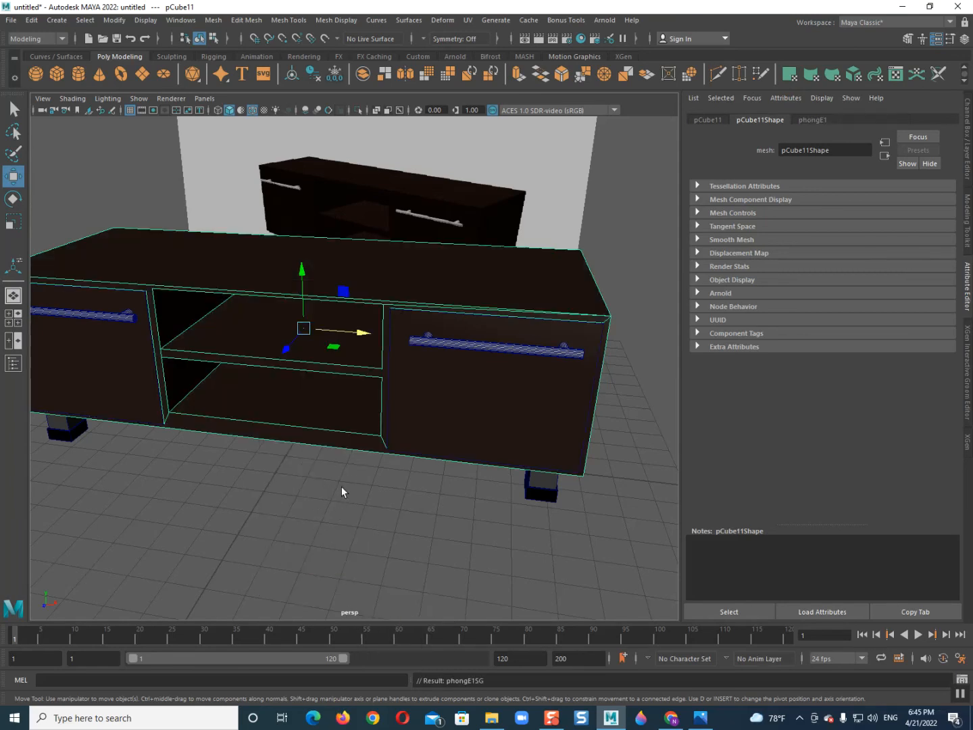
{"action": "scroll", "coordinate": [358, 436], "scroll_direction": "up", "scroll_amount": 4}
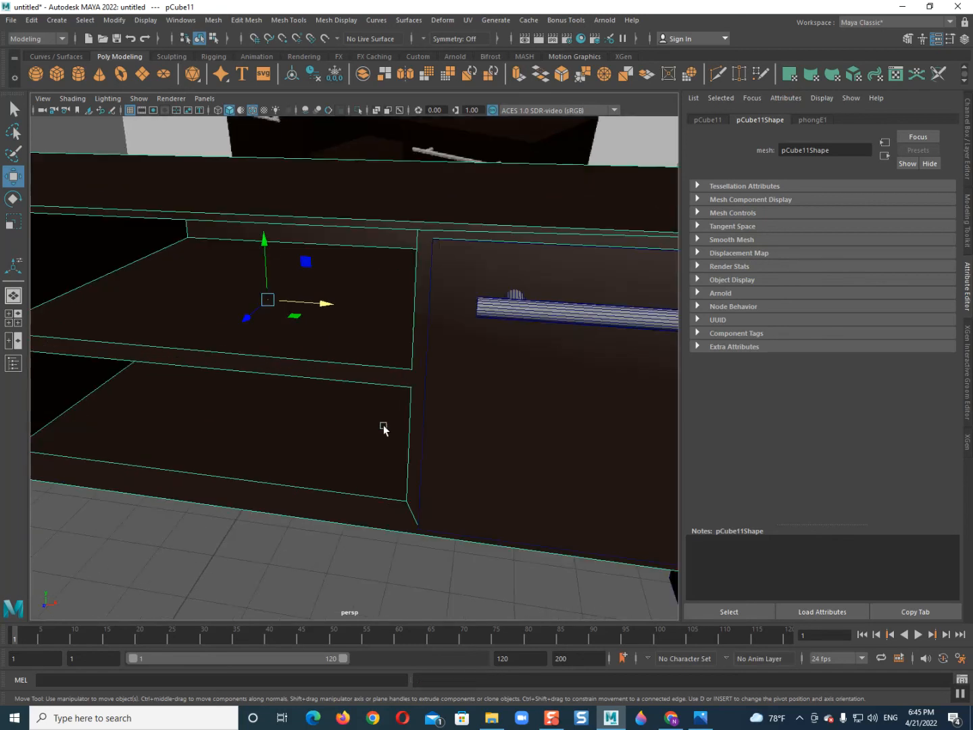
Step: Select all faces of the right drawer's handle, including the bar and both mounting posts
{"action": "left_click", "coordinate": [516, 377]}
{"action": "scroll", "coordinate": [516, 378], "scroll_direction": "down", "scroll_amount": 5}
{"action": "left_click_drag", "start_coordinate": [508, 382], "coordinate": [284, 497], "text": "alt"}
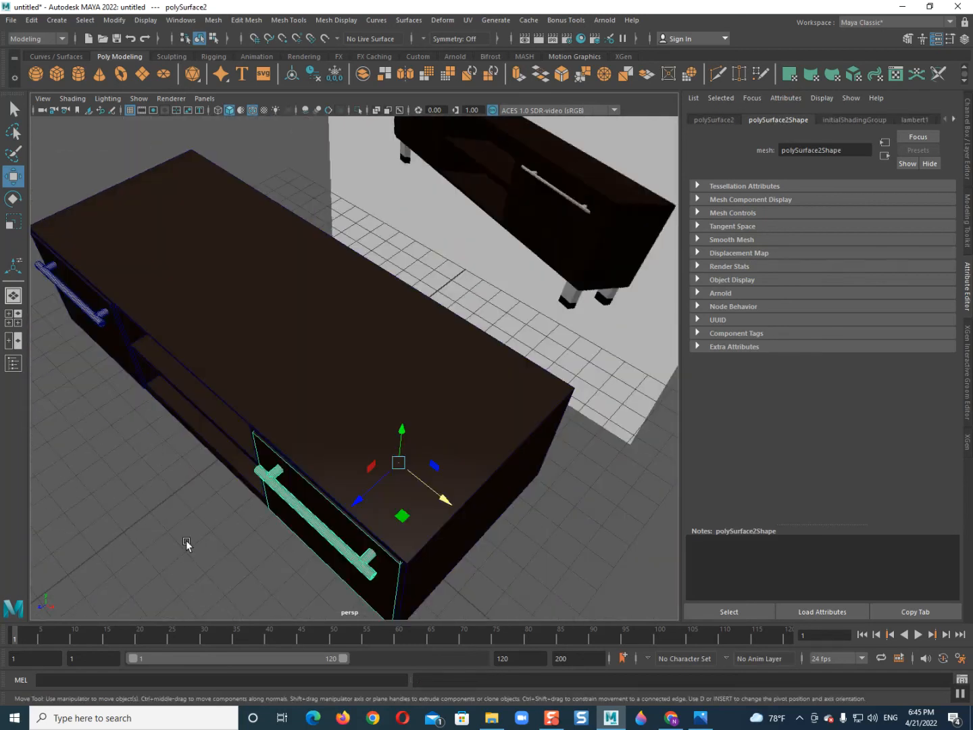
{"action": "right_click_drag", "start_coordinate": [255, 470], "coordinate": [230, 495]}
{"action": "scroll", "coordinate": [229, 496], "scroll_direction": "up", "scroll_amount": 5}
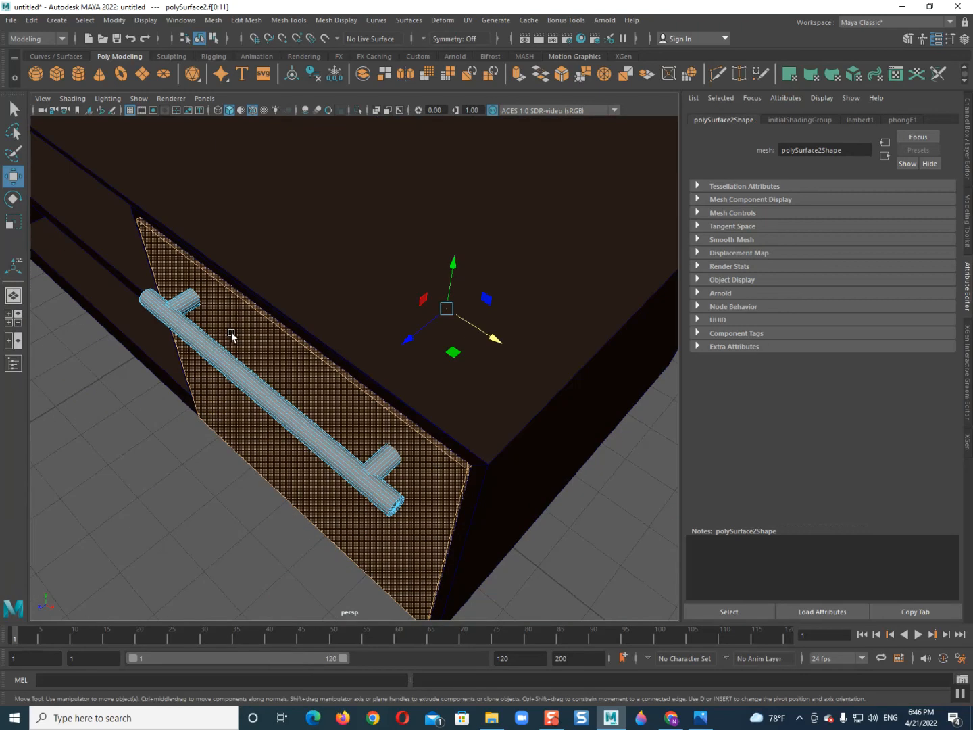
{"action": "double_click", "coordinate": [242, 380]}
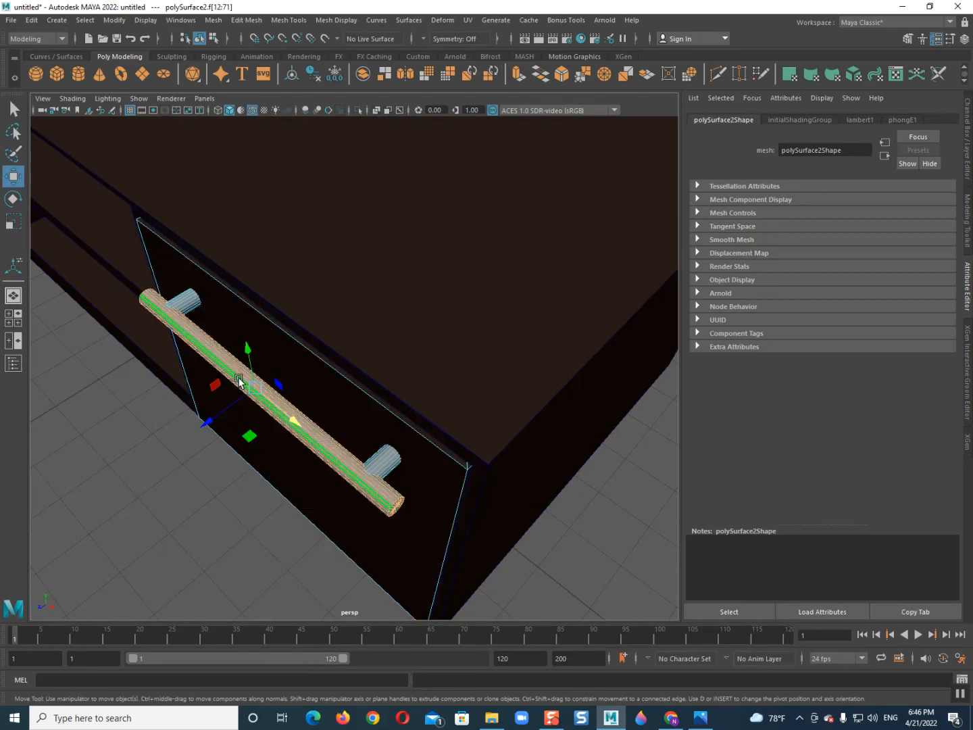
{"action": "double_click", "coordinate": [181, 304], "text": "shift"}
{"action": "double_click", "coordinate": [383, 459], "text": "shift"}
Step: Add the left drawer's handle bar and both posts to the face selection and assign a new Phong E material
{"action": "scroll", "coordinate": [239, 447], "scroll_direction": "down", "scroll_amount": 2}
{"action": "middle_click_drag", "start_coordinate": [240, 297], "coordinate": [398, 473], "text": "alt"}
{"action": "scroll", "coordinate": [351, 320], "scroll_direction": "up", "scroll_amount": 6}
{"action": "right_click_drag", "start_coordinate": [363, 310], "coordinate": [358, 271]}
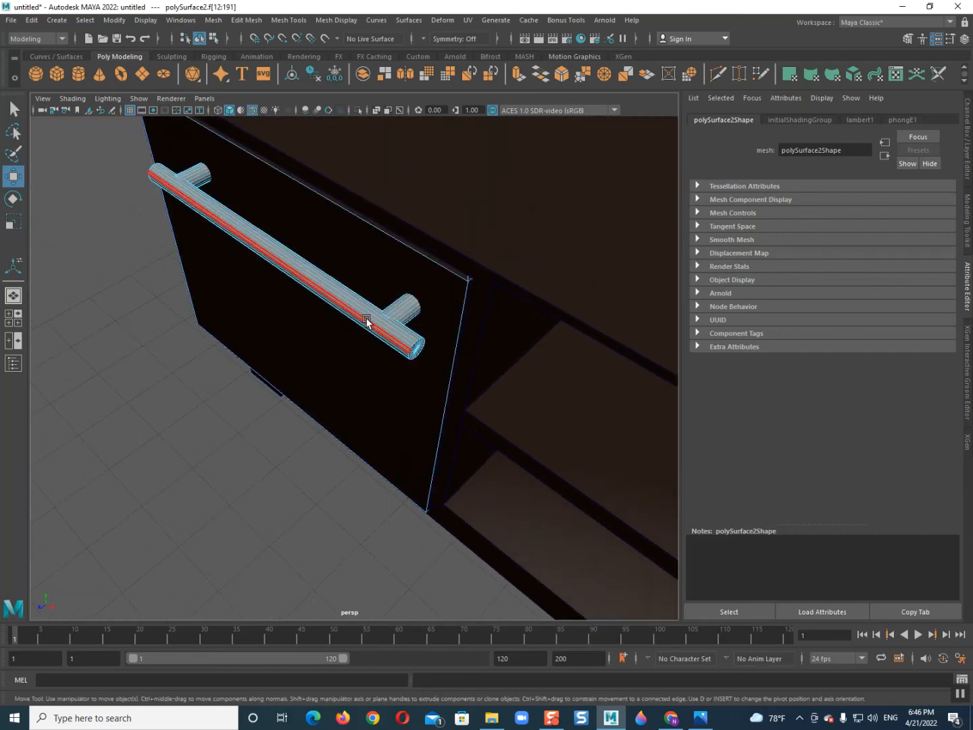
{"action": "double_click", "coordinate": [369, 312], "text": "shift"}
{"action": "double_click", "coordinate": [411, 306], "text": "shift"}
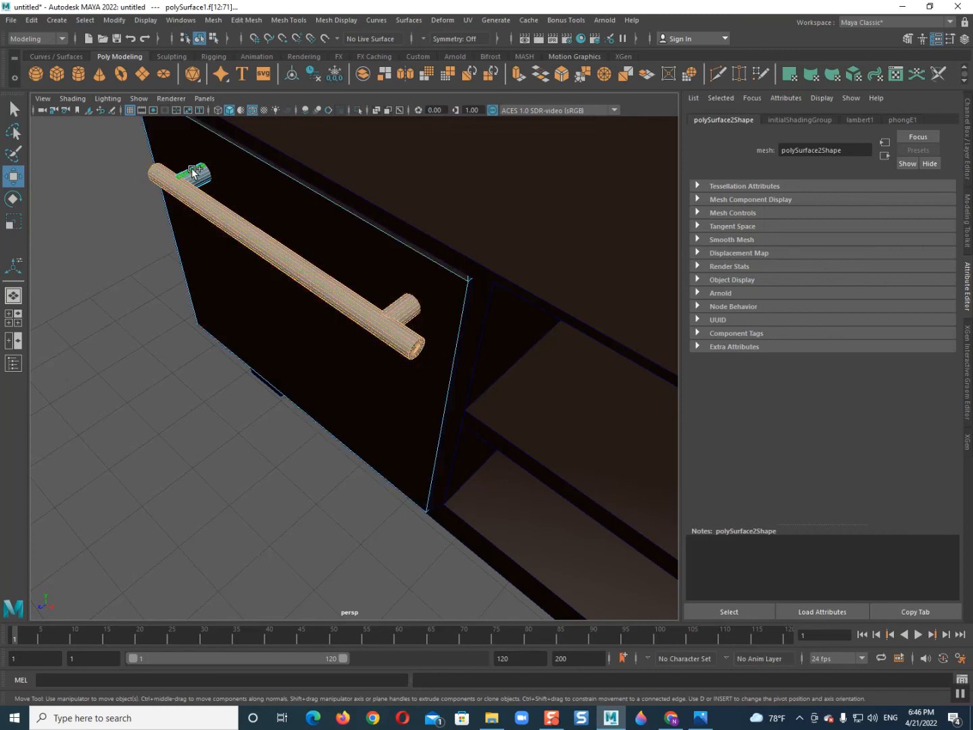
{"action": "double_click", "coordinate": [193, 172], "text": "shift"}
{"action": "right_click_drag", "start_coordinate": [186, 177], "coordinate": [255, 561]}
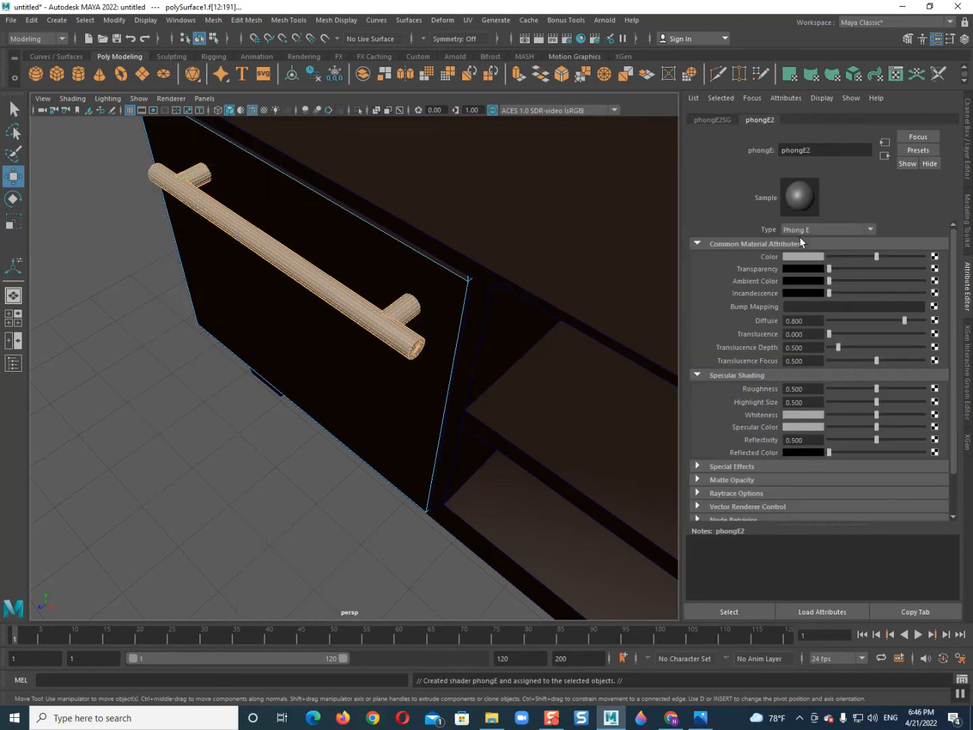
Step: Brighten the handle material's colour to full white, return to object selection and deselect everything
{"action": "left_click_drag", "start_coordinate": [876, 256], "coordinate": [925, 252]}
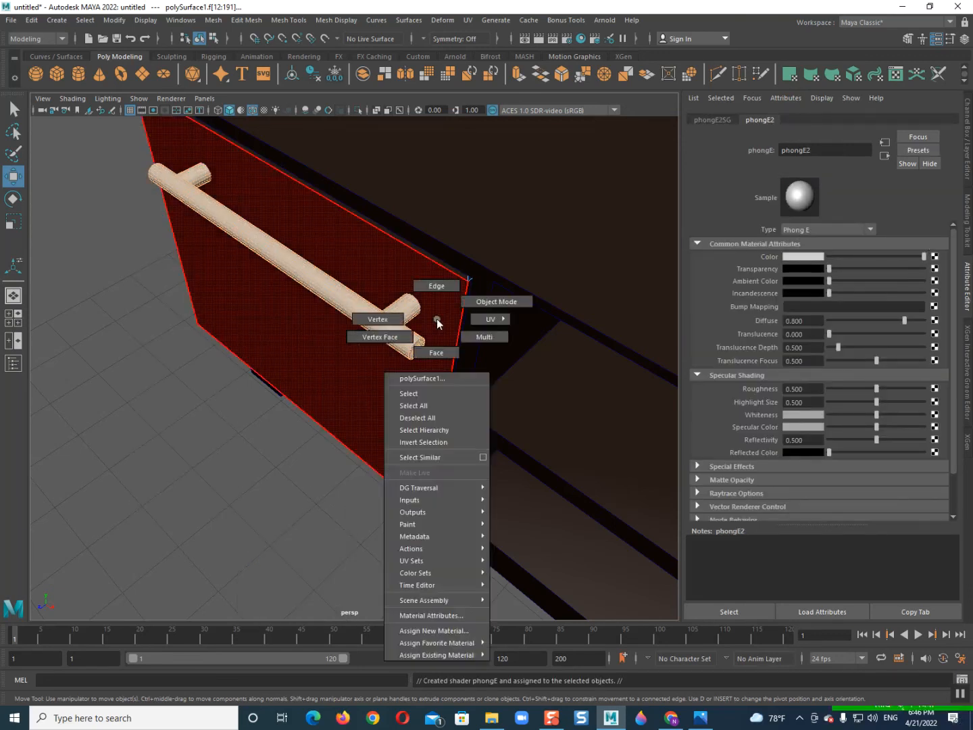
{"action": "right_click_drag", "start_coordinate": [435, 319], "coordinate": [531, 259]}
{"action": "left_click", "coordinate": [123, 453]}
{"action": "scroll", "coordinate": [315, 335], "scroll_direction": "down", "scroll_amount": 4}
{"action": "left_click_drag", "start_coordinate": [325, 345], "coordinate": [367, 318], "text": "alt"}
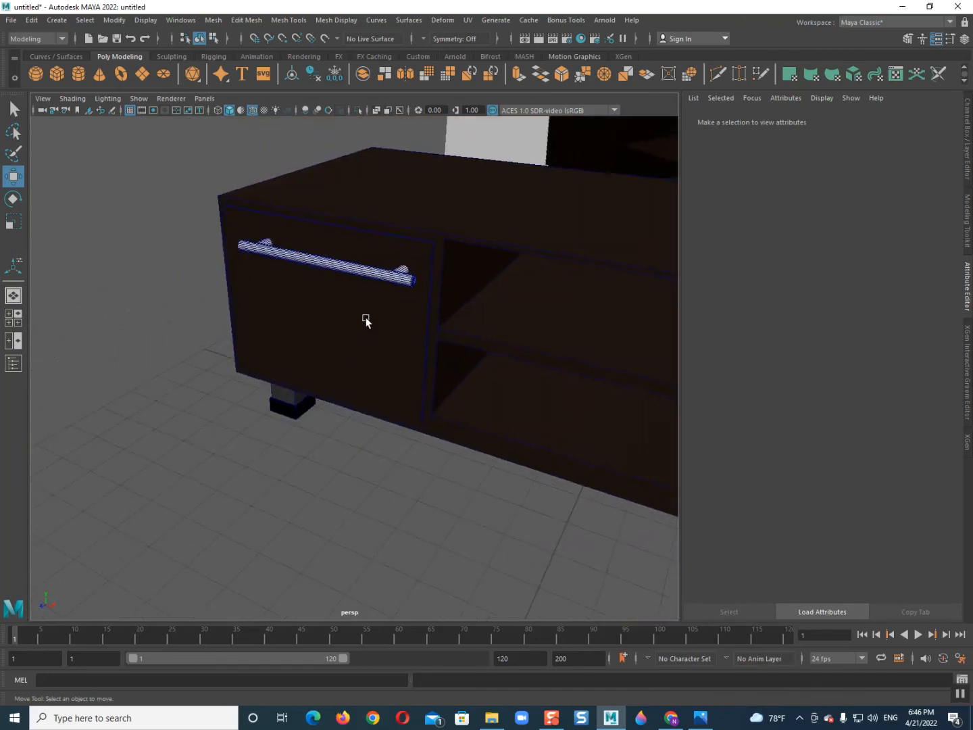
Step: Turn off the wireframe overlay on the shaded perspective view and compare the cabinet with the reference image
{"action": "scroll", "coordinate": [368, 319], "scroll_direction": "down", "scroll_amount": 5}
{"action": "middle_click_drag", "start_coordinate": [366, 317], "coordinate": [334, 315], "text": "alt"}
{"action": "scroll", "coordinate": [334, 315], "scroll_direction": "down", "scroll_amount": 5}
{"action": "left_click_drag", "start_coordinate": [356, 352], "coordinate": [350, 352], "text": "alt"}
{"action": "middle_click_drag", "start_coordinate": [350, 352], "coordinate": [322, 366], "text": "alt"}
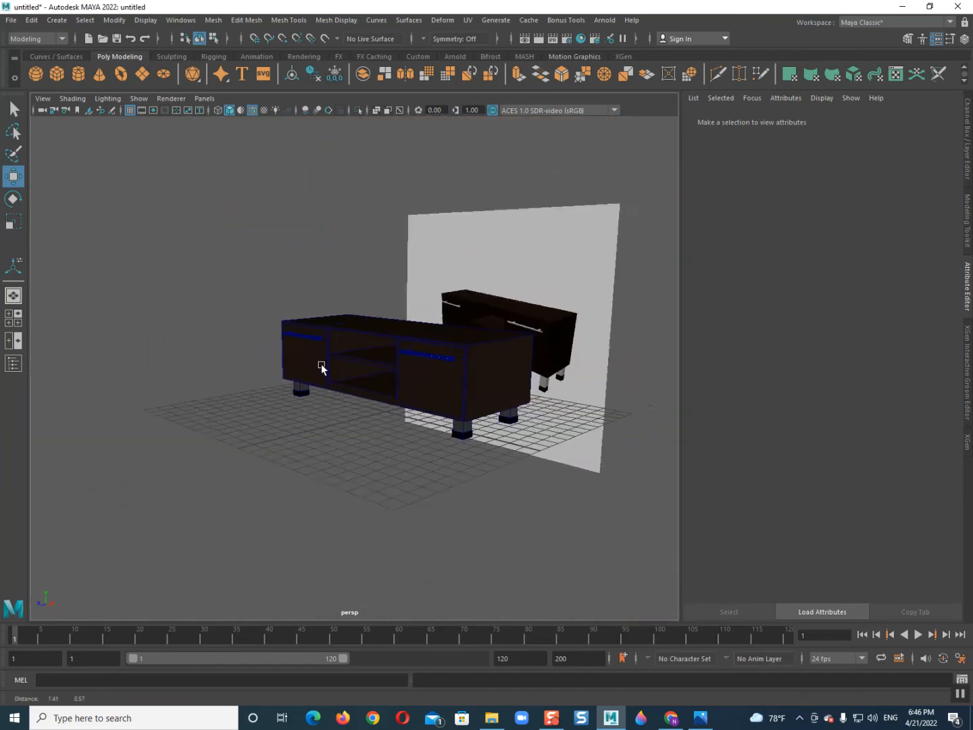
{"action": "left_click_drag", "start_coordinate": [322, 368], "coordinate": [279, 400], "text": "alt"}
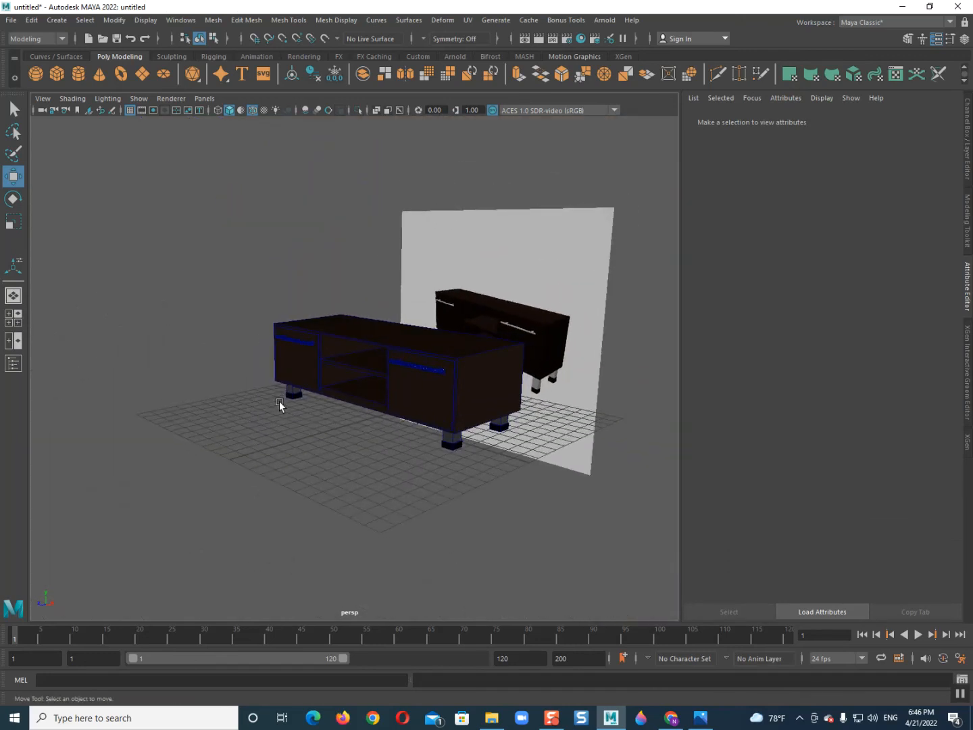
{"action": "left_click", "coordinate": [254, 109]}
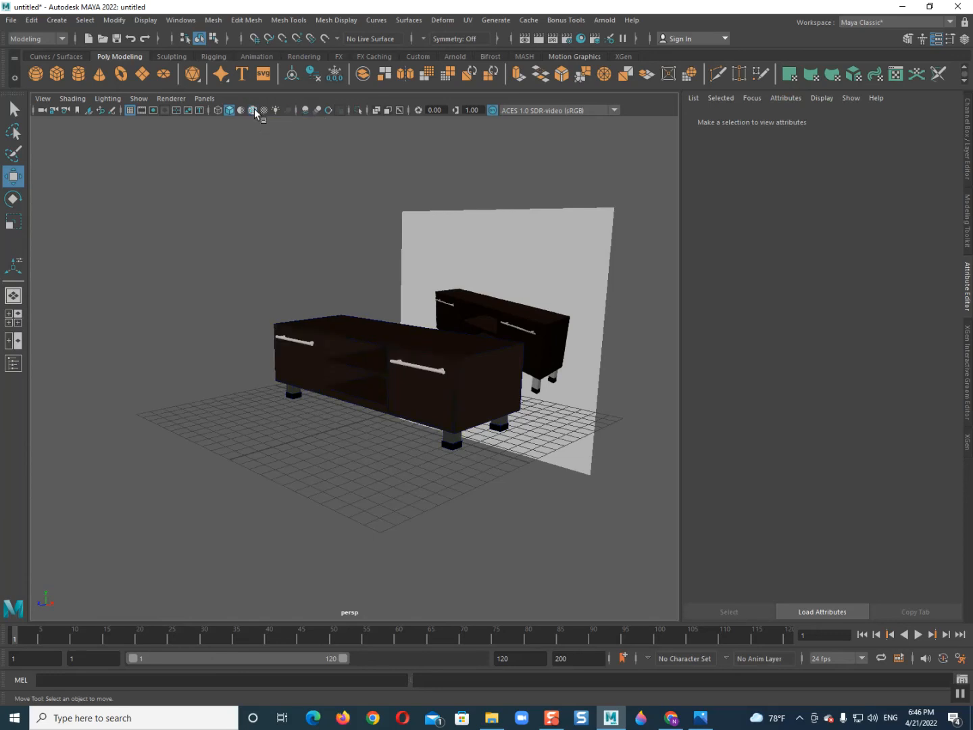
{"action": "left_click_drag", "start_coordinate": [302, 408], "coordinate": [280, 441], "text": "alt"}
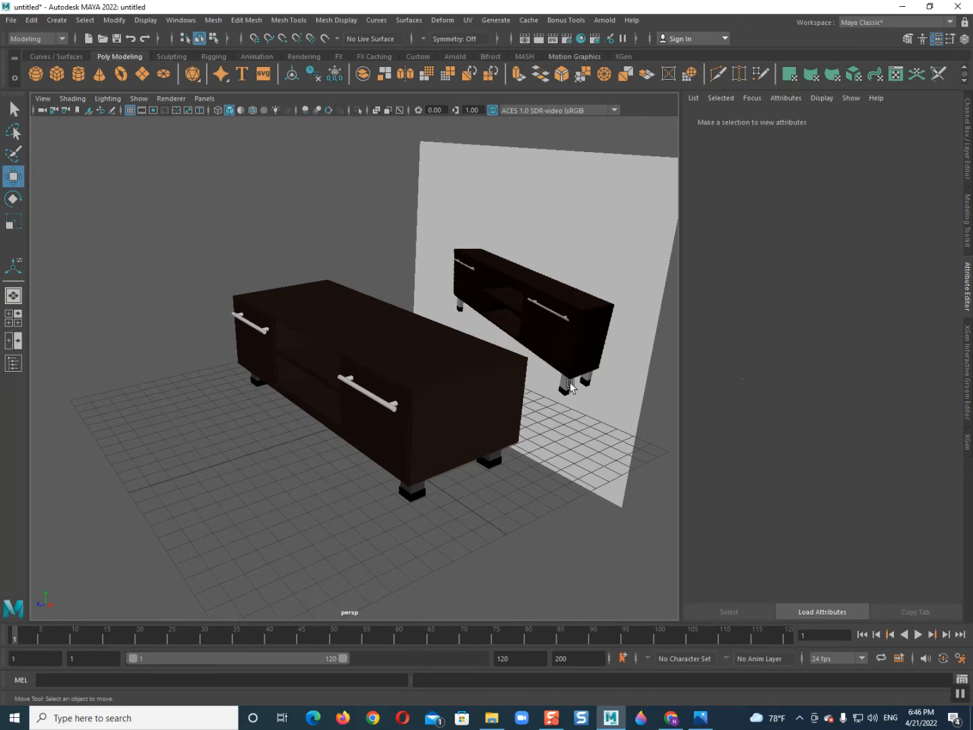
Step: Delete the display layer layer1 and the reference image plane behind the cabinet
{"action": "key", "text": "ctrl+a"}
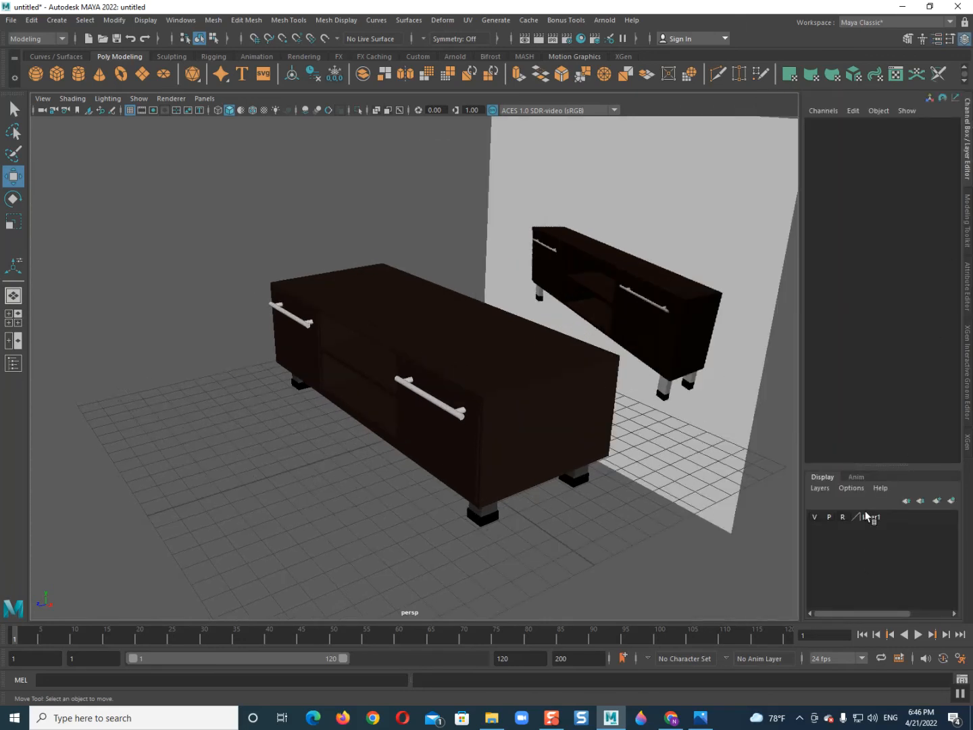
{"action": "right_click", "coordinate": [869, 514]}
{"action": "left_click", "coordinate": [865, 631]}
{"action": "left_click", "coordinate": [681, 257]}
{"action": "key", "text": "Delete"}
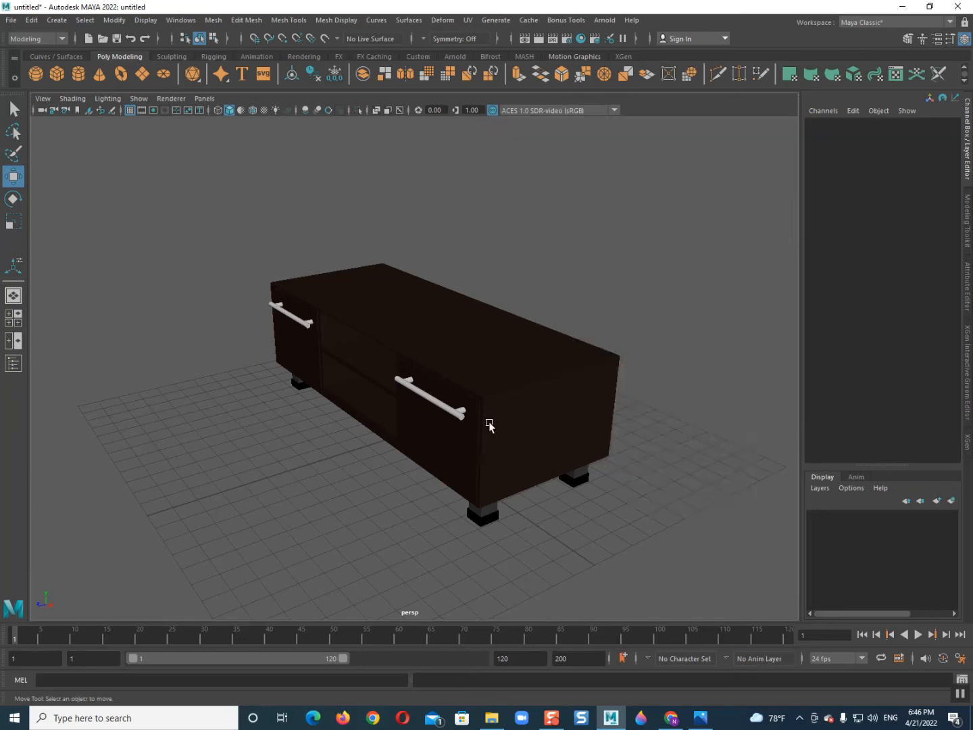
Step: Select all the cabinet's parts, delete their construction history and deselect them
{"action": "scroll", "coordinate": [471, 411], "scroll_direction": "down", "scroll_amount": 3}
{"action": "left_click_drag", "start_coordinate": [198, 275], "coordinate": [595, 496]}
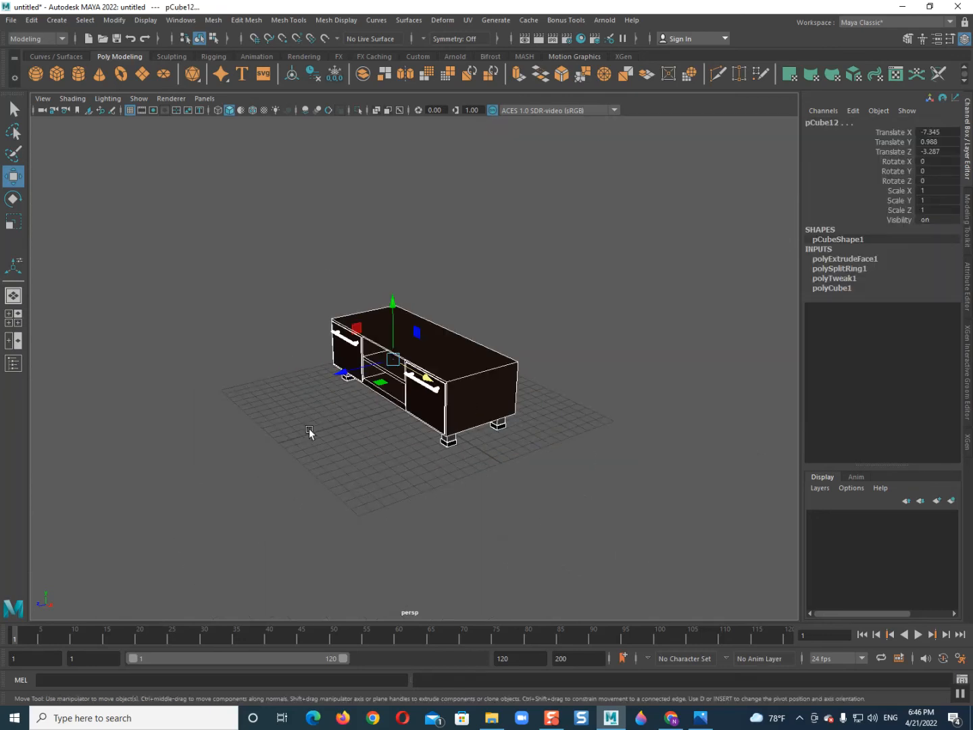
{"action": "left_click_drag", "start_coordinate": [309, 429], "coordinate": [323, 227], "text": "alt"}
{"action": "left_click", "coordinate": [314, 73]}
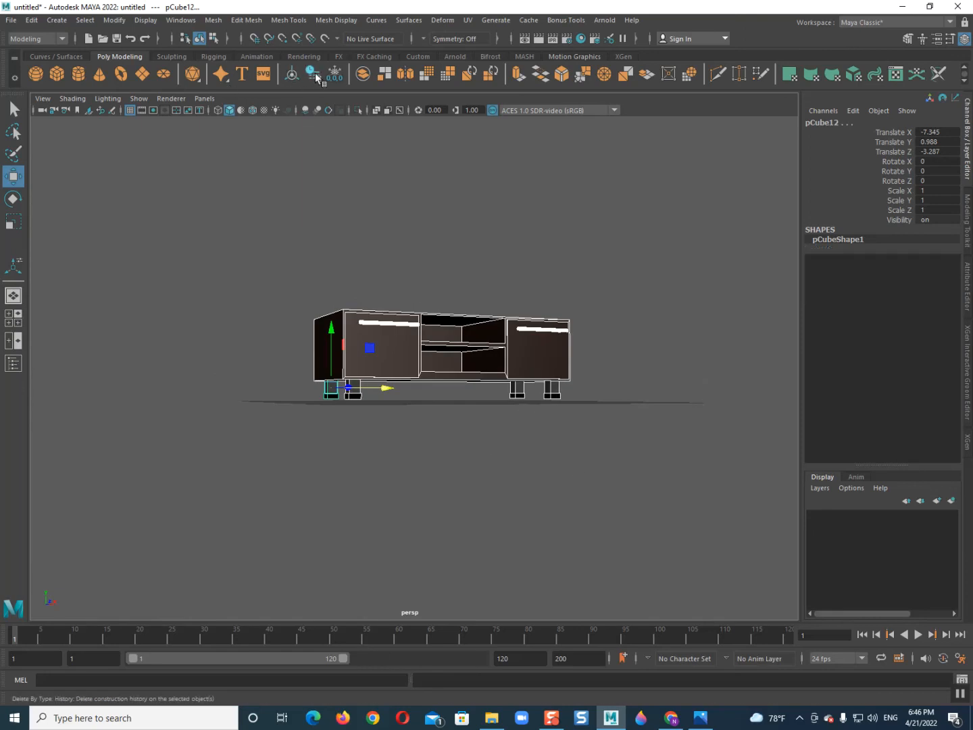
{"action": "left_click_drag", "start_coordinate": [489, 392], "coordinate": [395, 466], "text": "alt"}
{"action": "left_click", "coordinate": [394, 467]}
{"action": "left_click_drag", "start_coordinate": [529, 456], "coordinate": [488, 466], "text": "alt"}
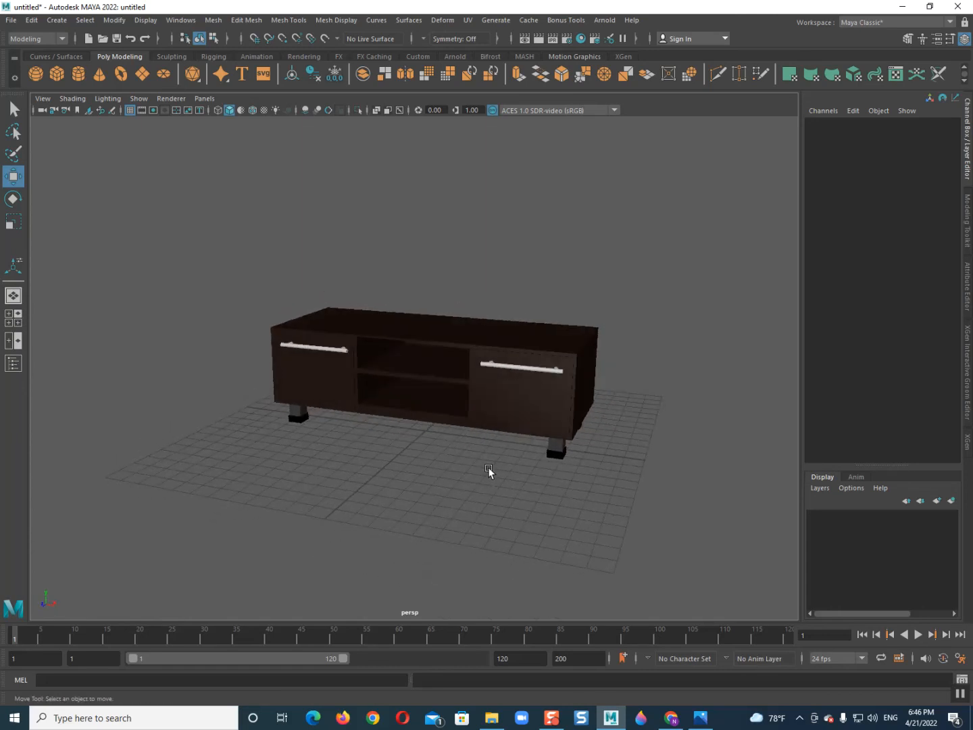